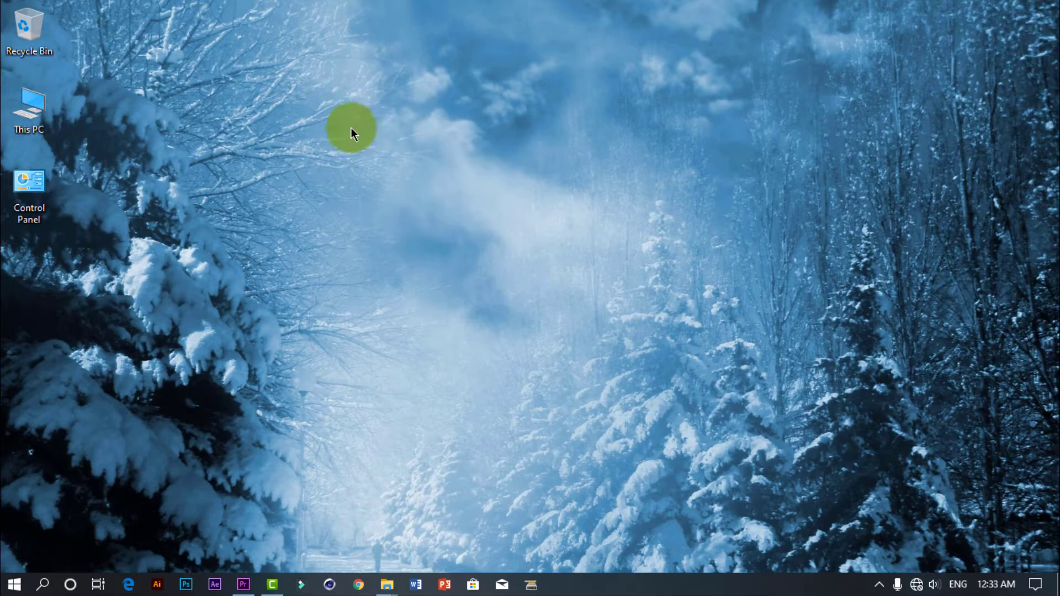
{"action": "right_click", "coordinate": [417, 121]}
{"action": "left_click", "coordinate": [456, 166]}
{"action": "right_click", "coordinate": [392, 124]}
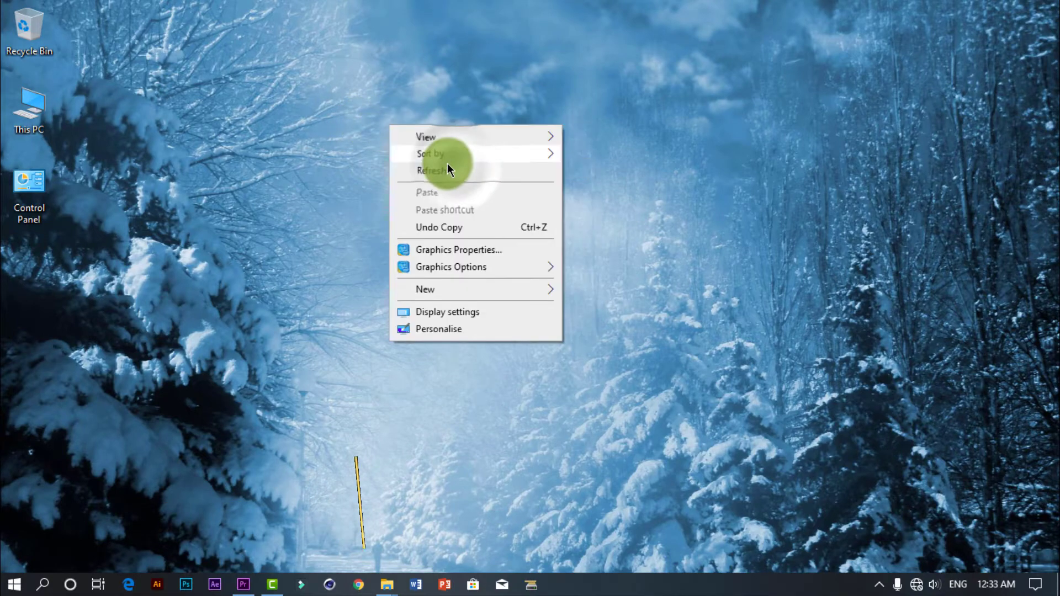
{"action": "left_click", "coordinate": [448, 164]}
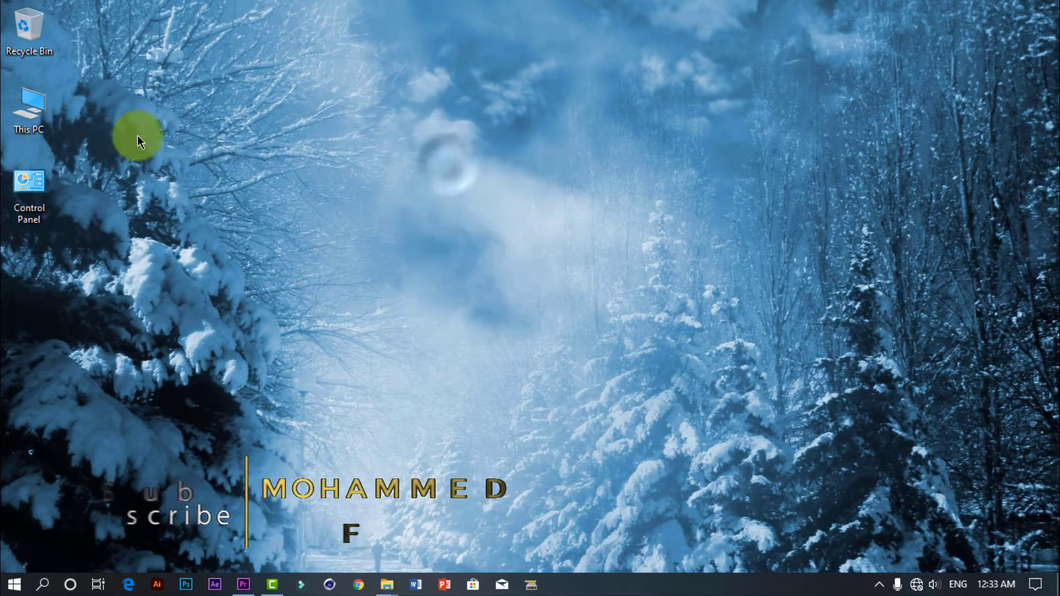
Step: Open the YT-Pack folder within the Youtube Pack Premiere Pro folder in New Update on Local Disk (F:)
{"action": "double_click", "coordinate": [49, 106]}
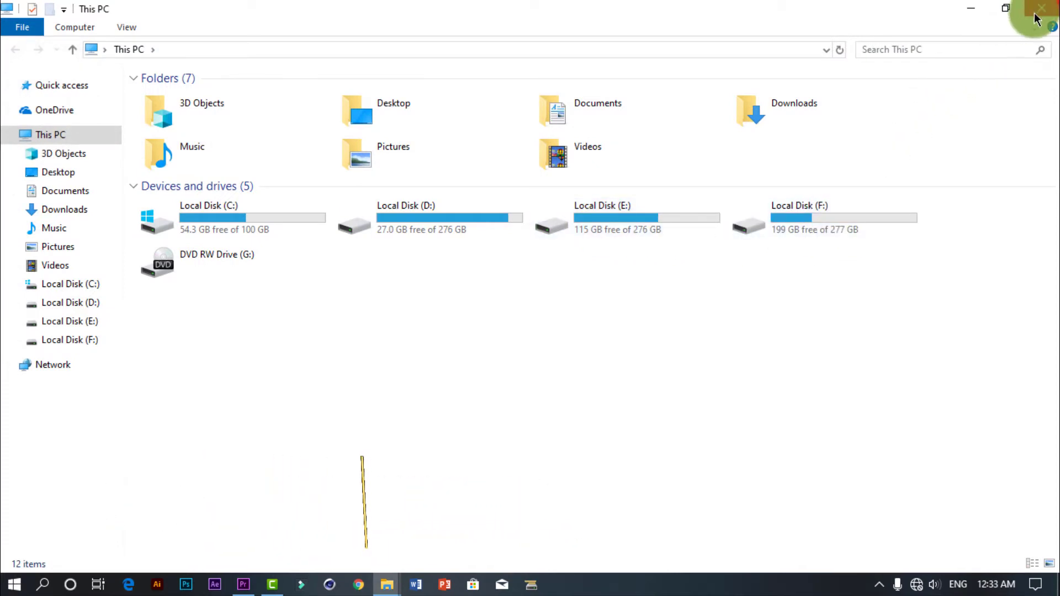
{"action": "double_click", "coordinate": [858, 223]}
{"action": "double_click", "coordinate": [237, 209]}
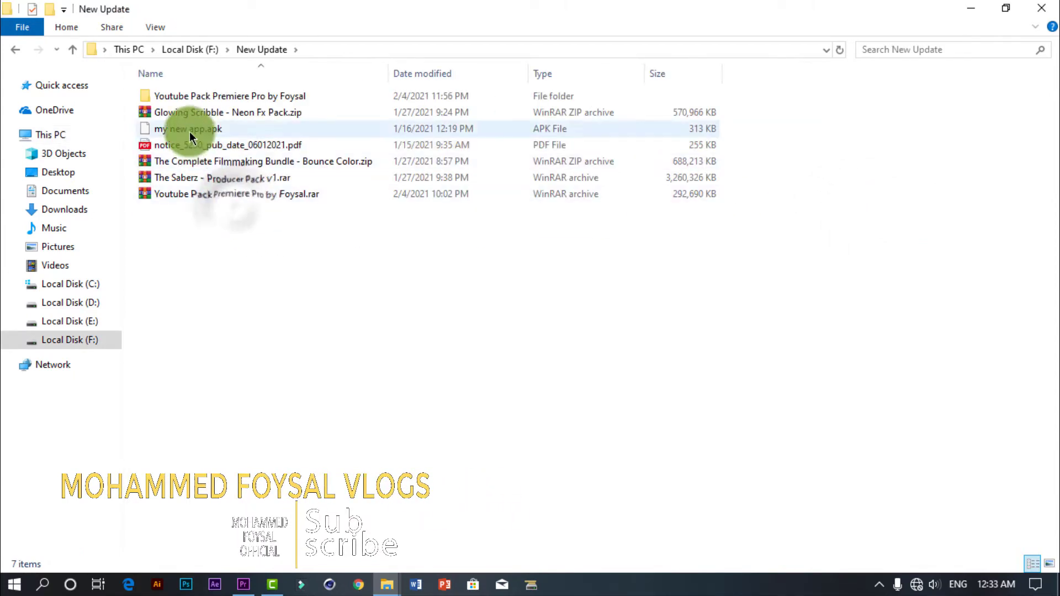
{"action": "double_click", "coordinate": [192, 97]}
{"action": "double_click", "coordinate": [193, 101]}
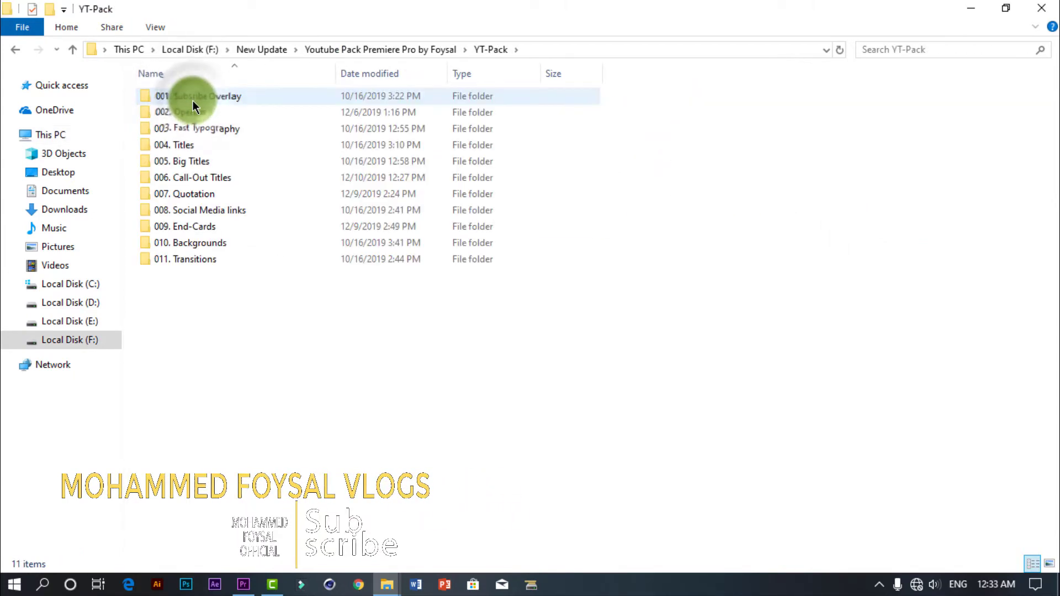
Step: Look through the pack's category folders from Subscribe Overlay to Big Titles, and view the contents of Backgrounds and Big Titles
{"action": "double_click", "coordinate": [197, 245]}
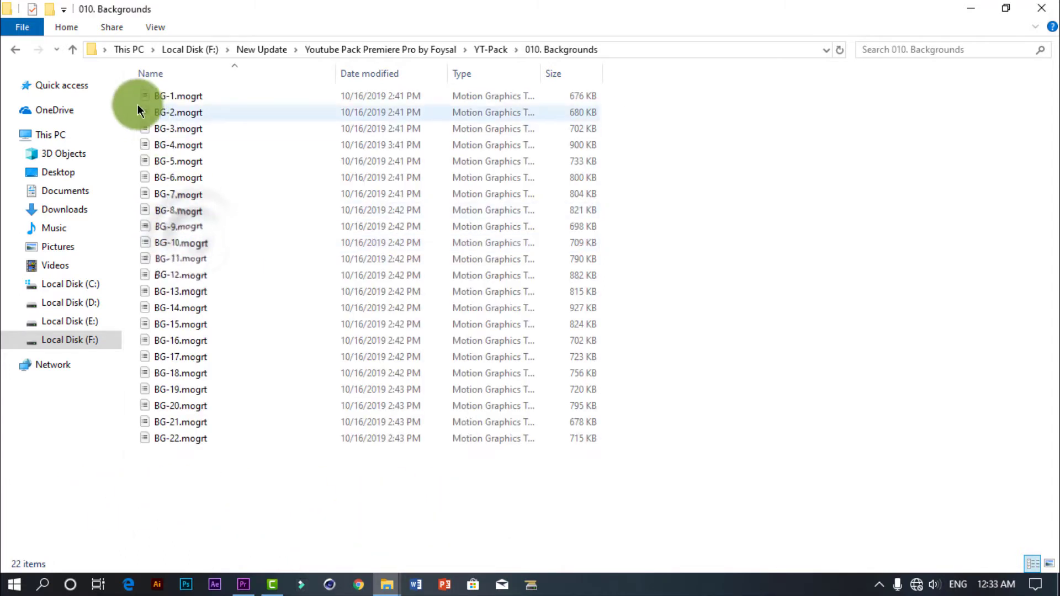
{"action": "left_click", "coordinate": [73, 51]}
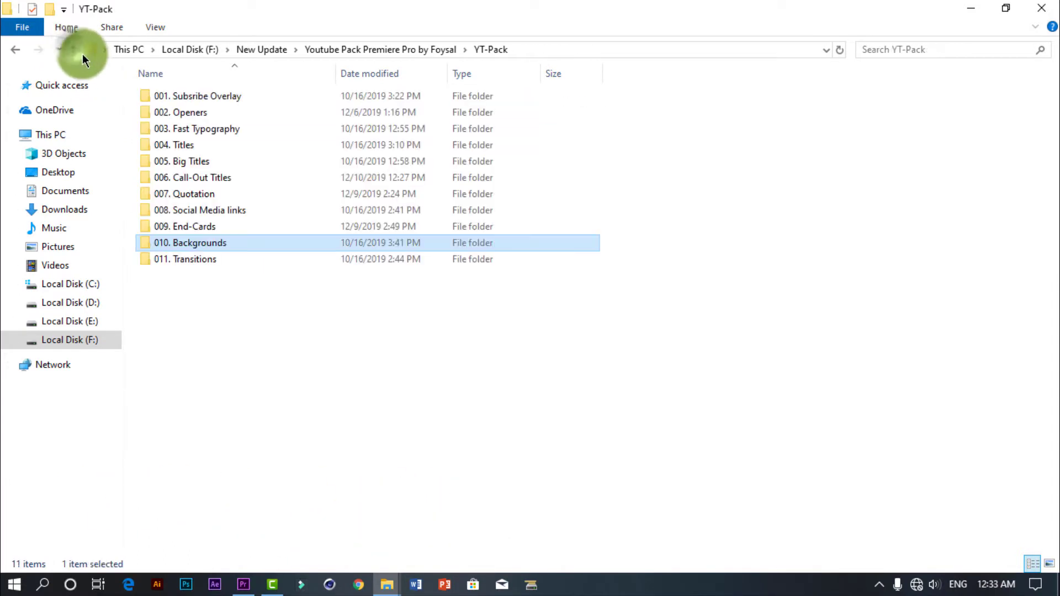
{"action": "left_click", "coordinate": [178, 99]}
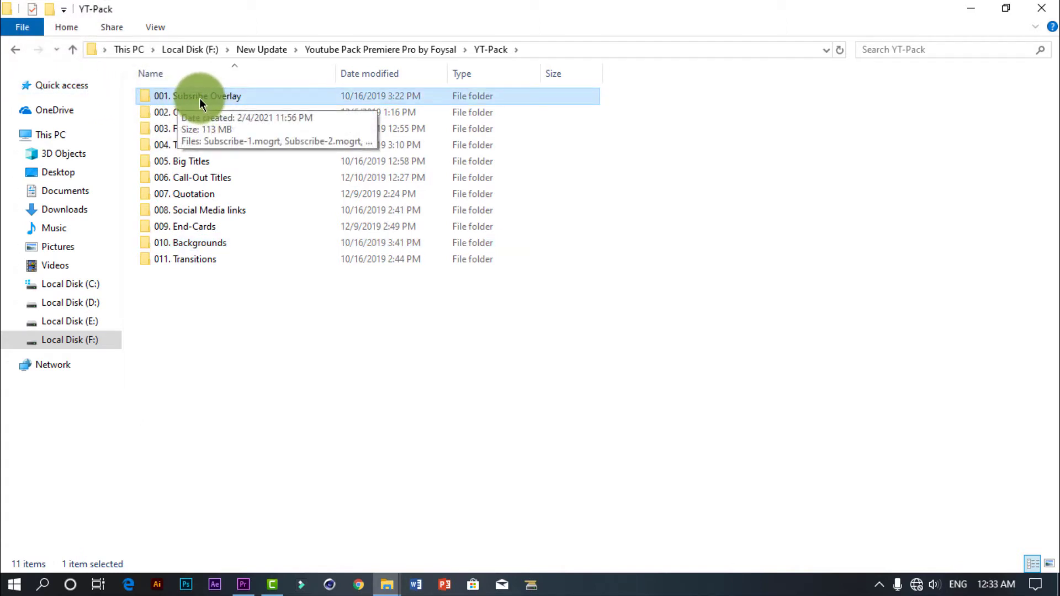
{"action": "left_click", "coordinate": [214, 112]}
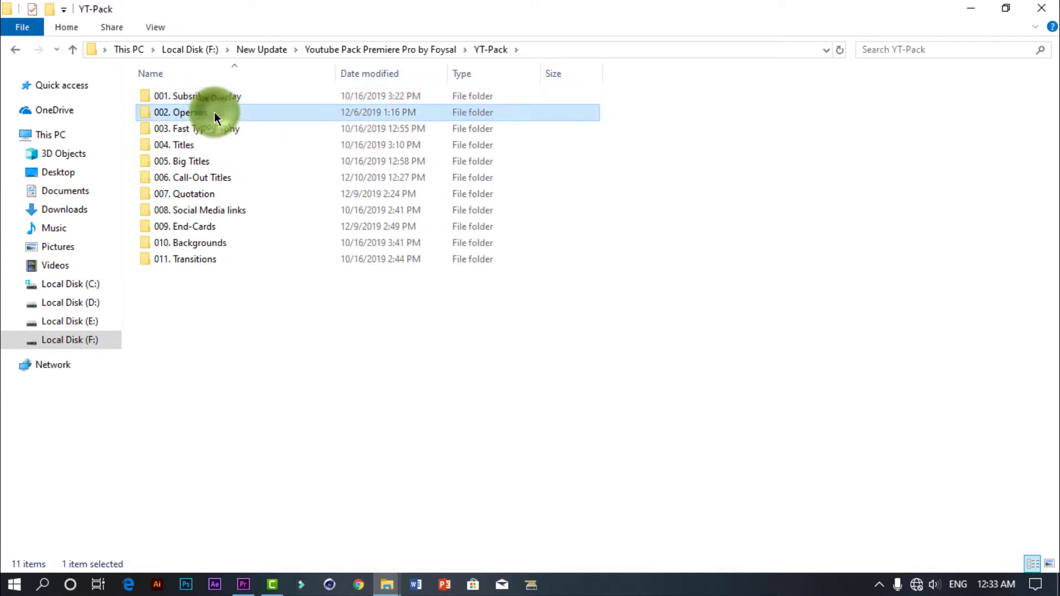
{"action": "left_click", "coordinate": [206, 128]}
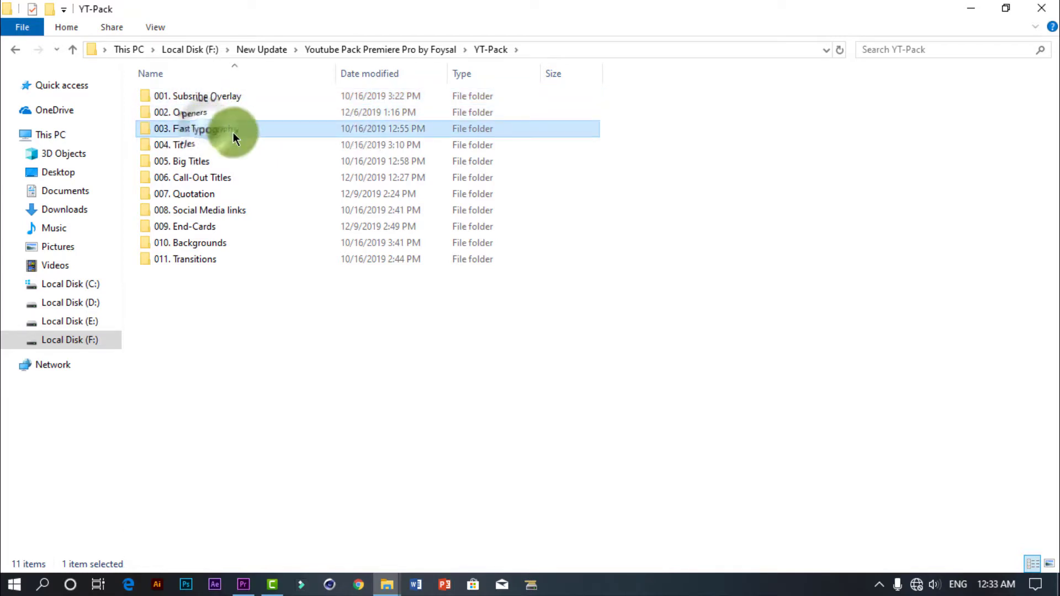
{"action": "left_click", "coordinate": [201, 145]}
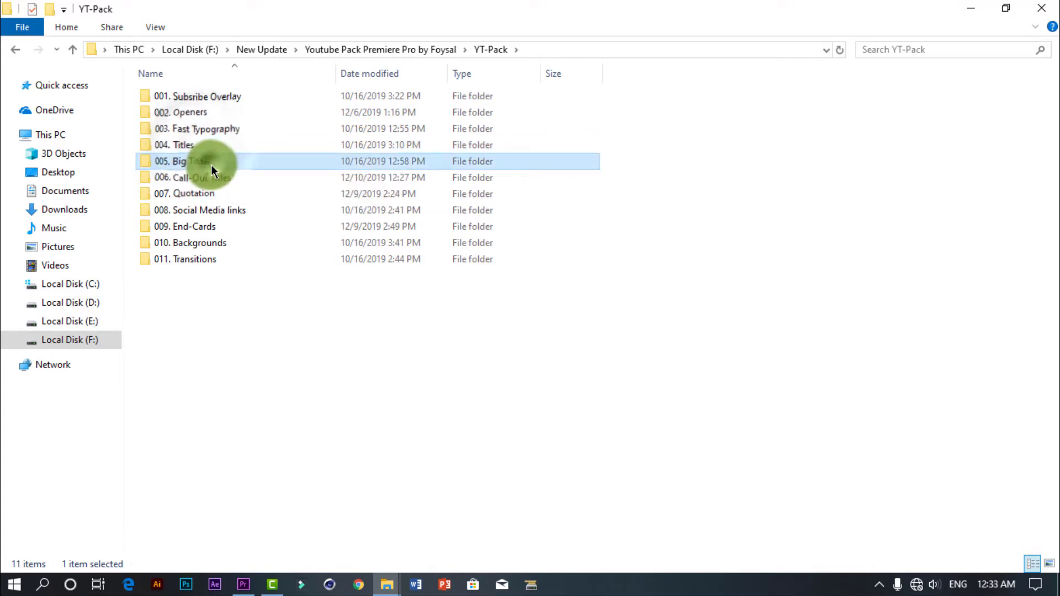
{"action": "double_click", "coordinate": [214, 162]}
{"action": "left_click", "coordinate": [72, 49]}
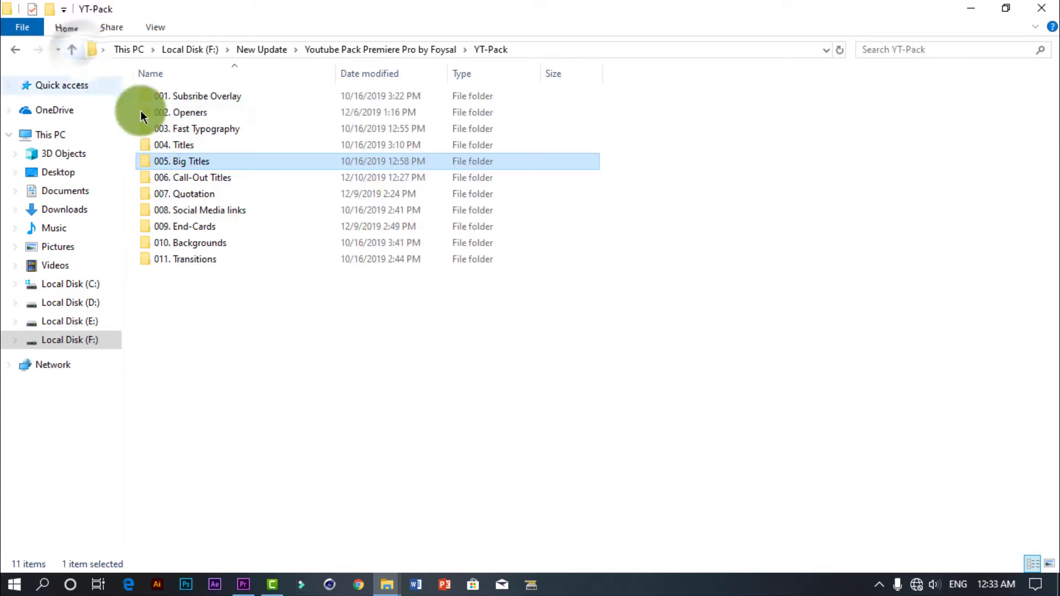
Step: Review the Call-Out Titles and Quotation categories, and examine the template files in the End-Cards and Social Media links folders
{"action": "left_click", "coordinate": [207, 178]}
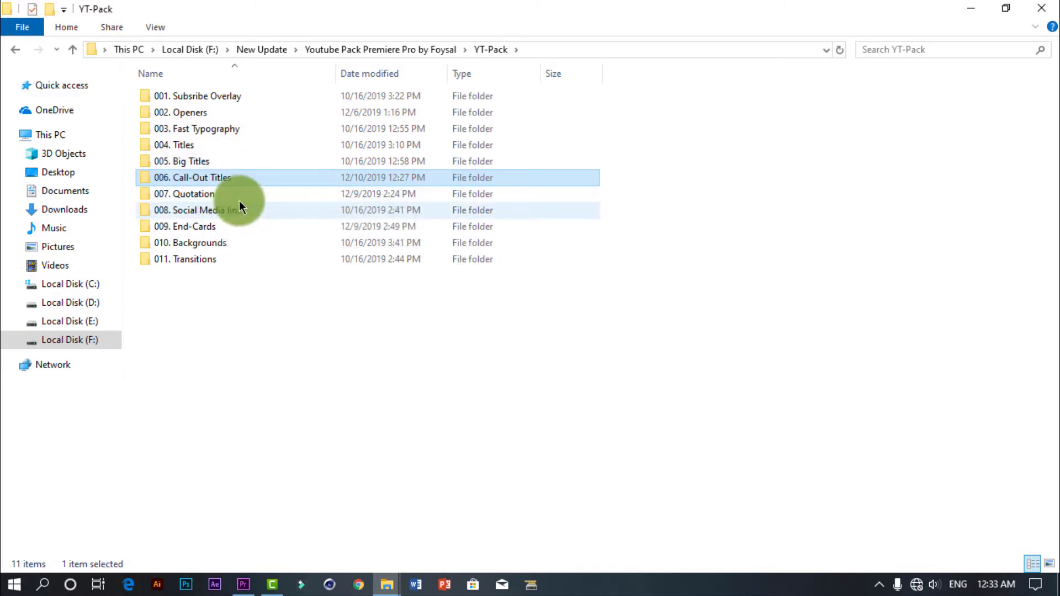
{"action": "left_click", "coordinate": [227, 193]}
{"action": "left_click", "coordinate": [248, 214]}
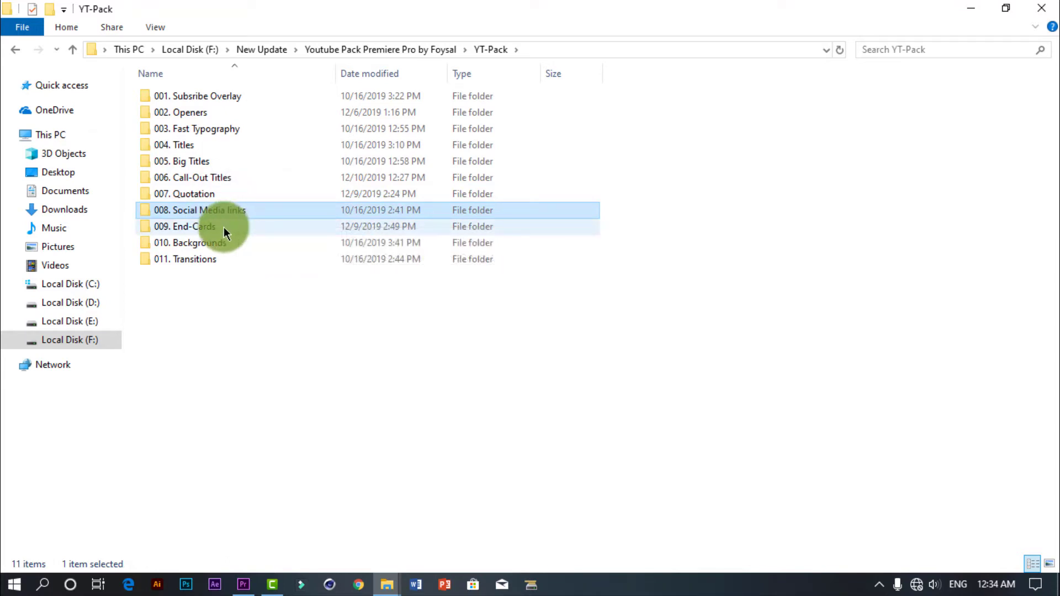
{"action": "double_click", "coordinate": [223, 227]}
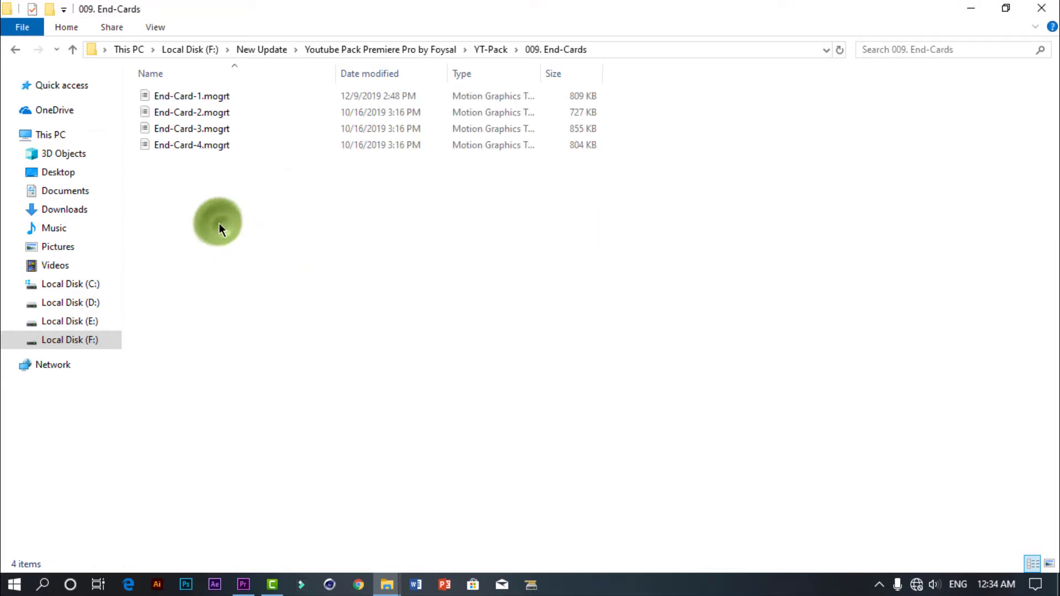
{"action": "left_click", "coordinate": [71, 49]}
{"action": "left_click", "coordinate": [180, 215]}
{"action": "double_click", "coordinate": [179, 216]}
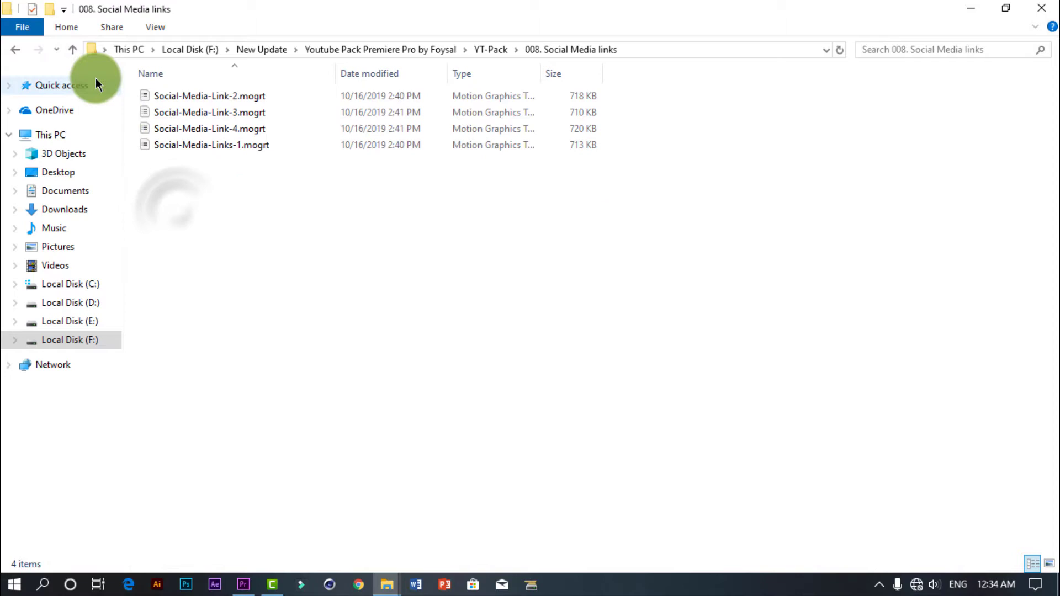
{"action": "left_click", "coordinate": [72, 49]}
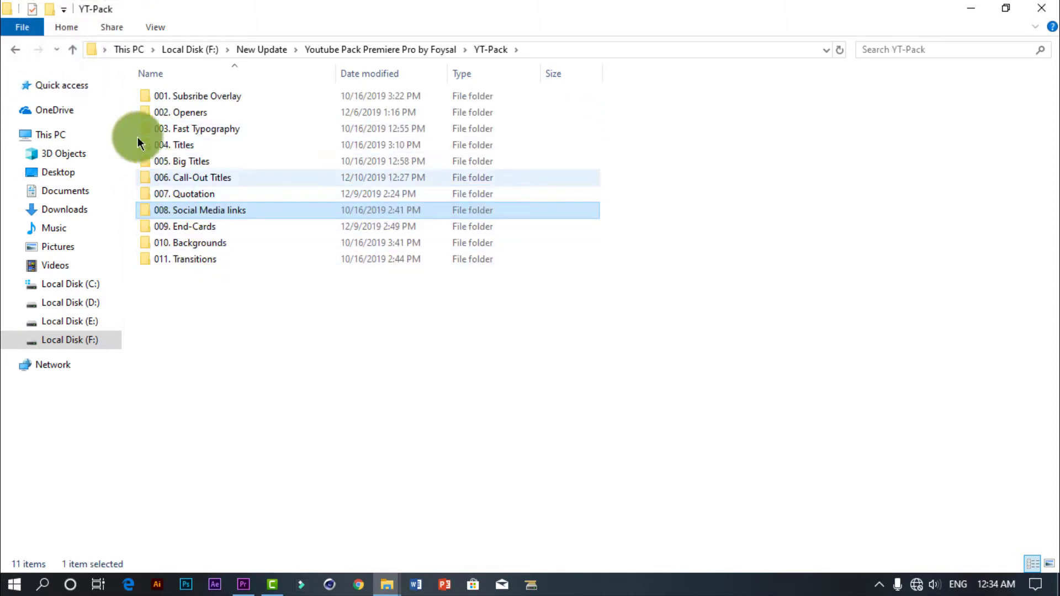
Step: Go back up to the New Update folder to show the pack's location, and return to the YT-Pack folder
{"action": "left_click", "coordinate": [74, 51]}
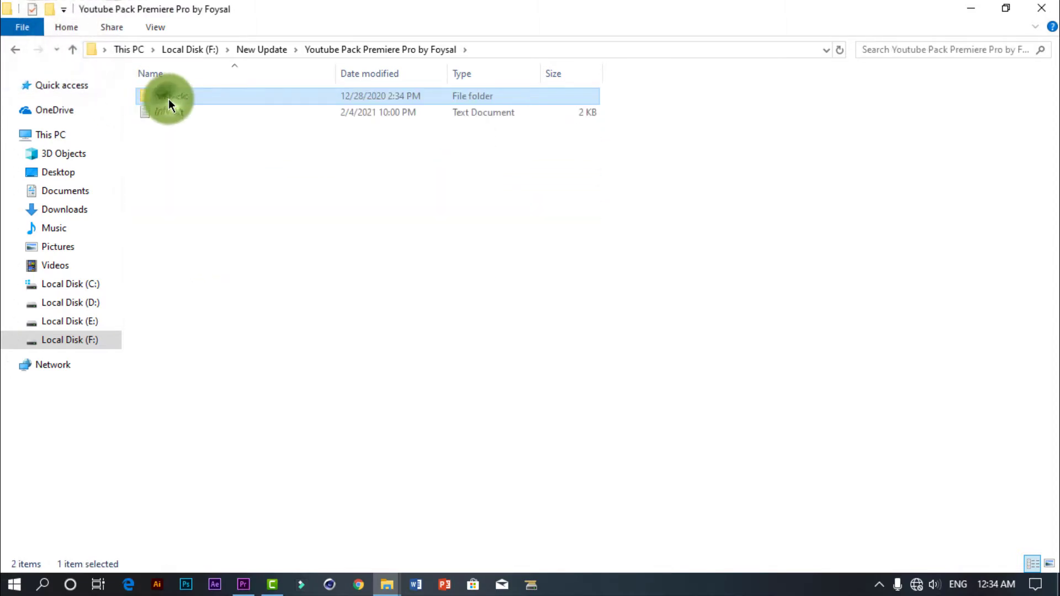
{"action": "double_click", "coordinate": [168, 98]}
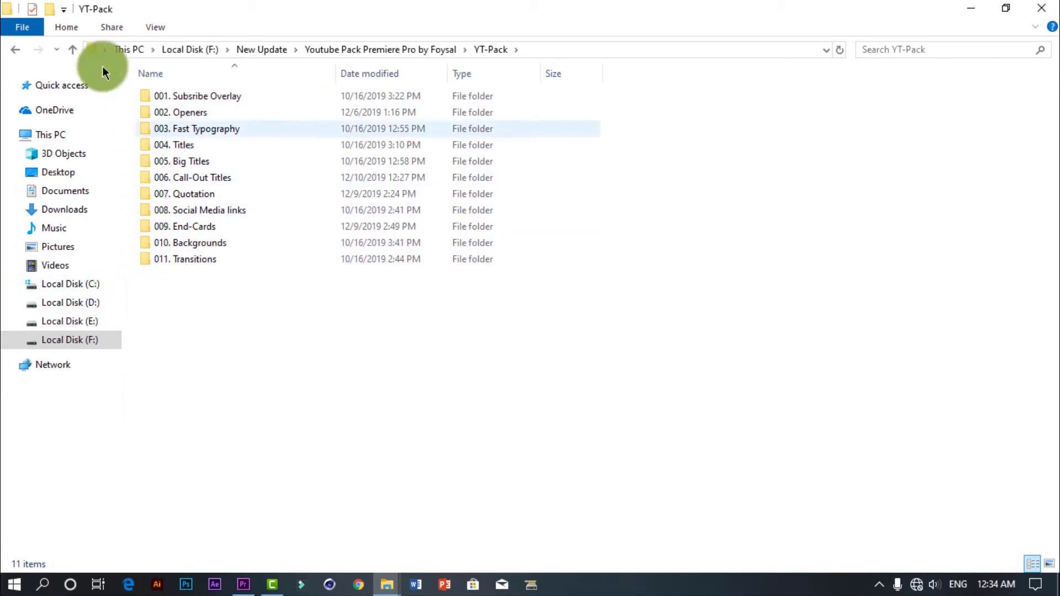
{"action": "left_click", "coordinate": [73, 48]}
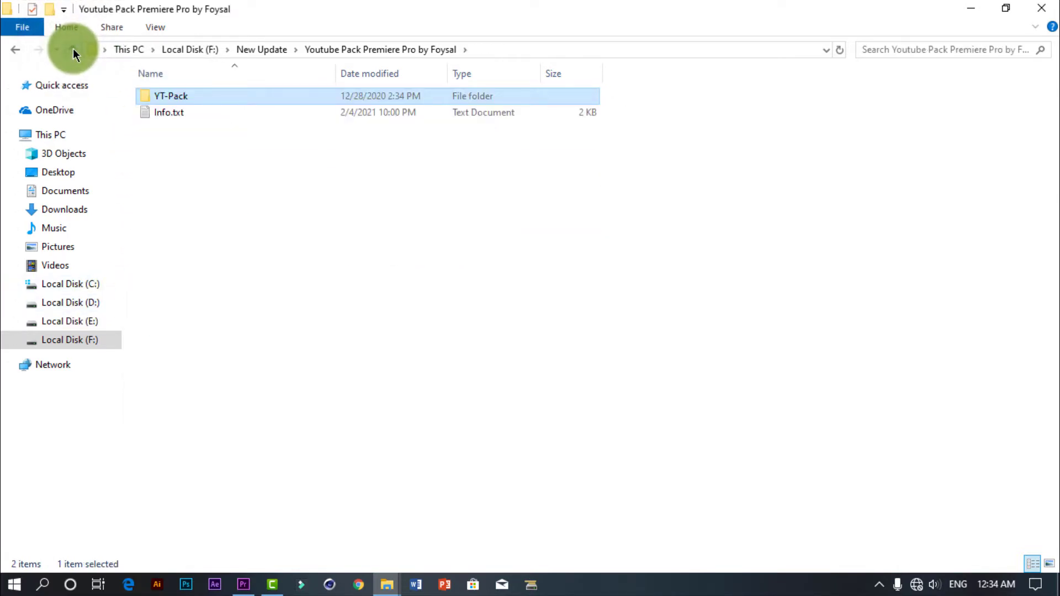
{"action": "left_click", "coordinate": [72, 50]}
{"action": "double_click", "coordinate": [182, 95]}
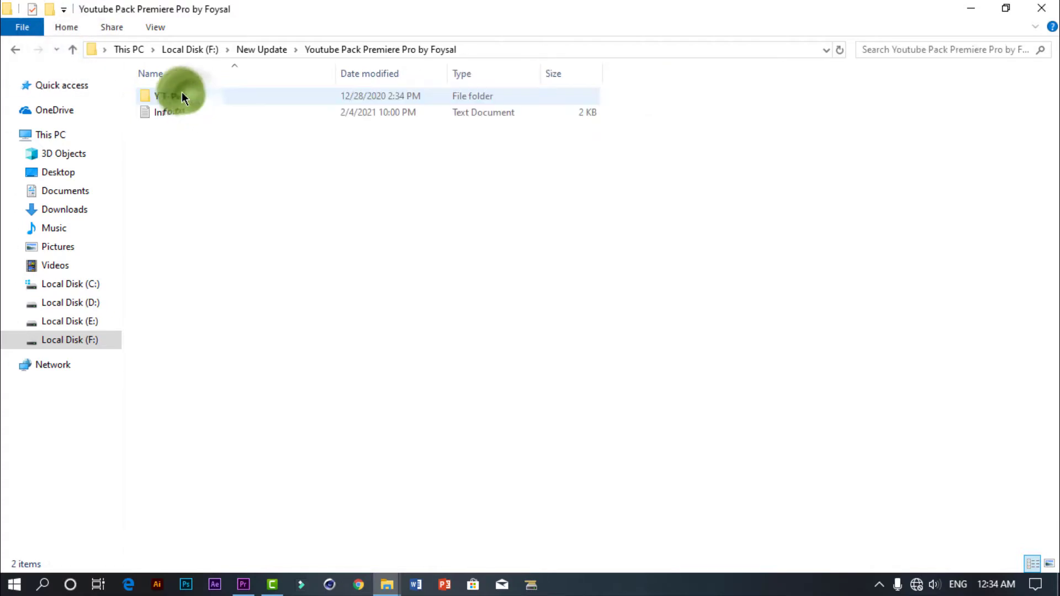
{"action": "double_click", "coordinate": [172, 94]}
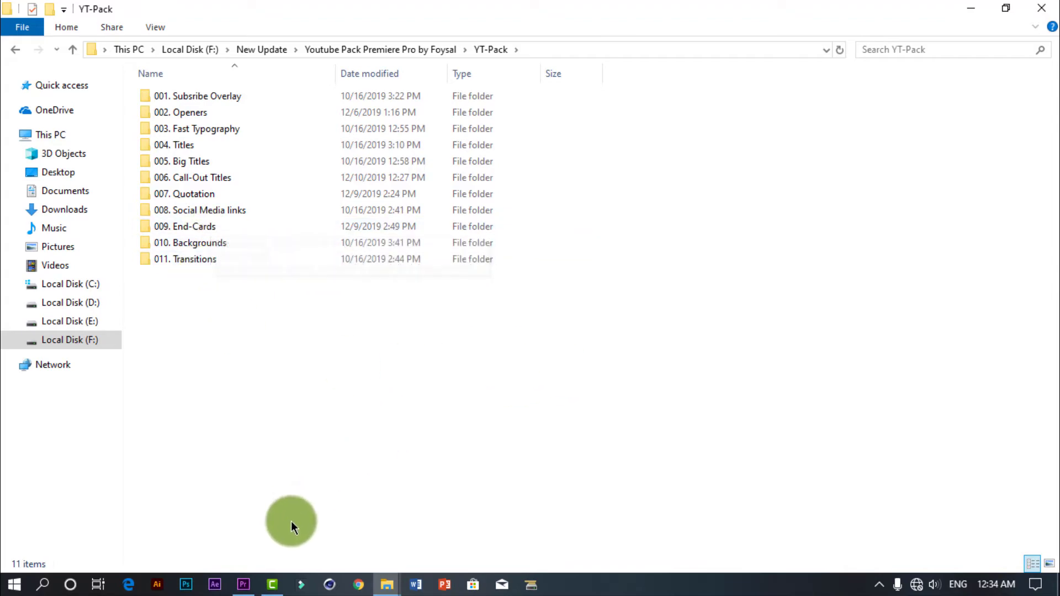
Step: Switch to Premiere Pro and delete the Black Video sequence and Motion Graphics Template bin from the project
{"action": "left_click", "coordinate": [244, 585]}
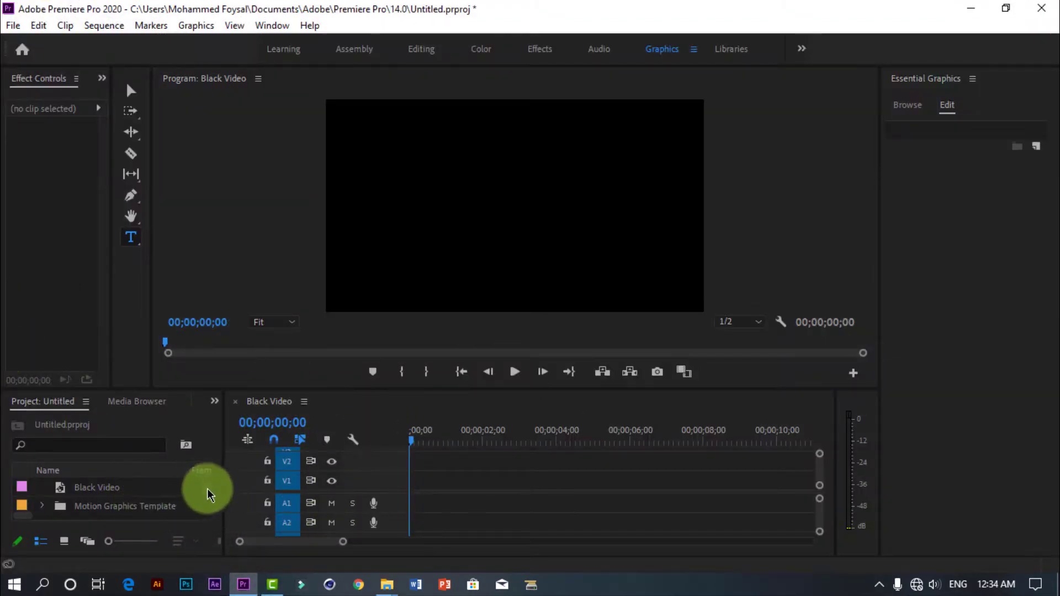
{"action": "left_click_drag", "start_coordinate": [208, 489], "coordinate": [32, 412]}
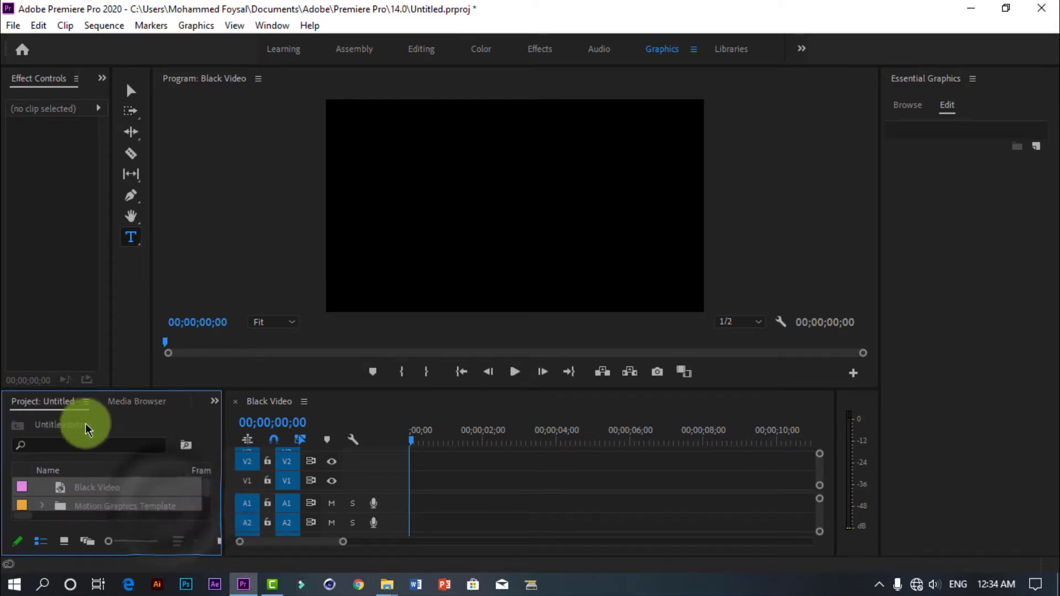
{"action": "key", "text": "Delete"}
Step: Create a Black Video item in the project and place it on the empty timeline as a new sequence
{"action": "right_click", "coordinate": [116, 497]}
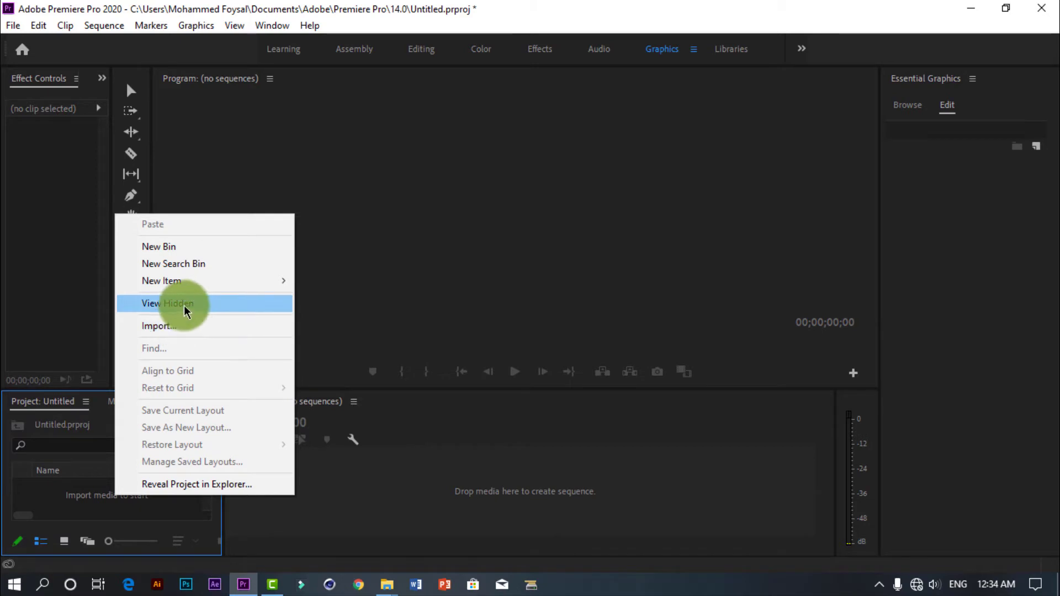
{"action": "mouse_move", "coordinate": [177, 281]}
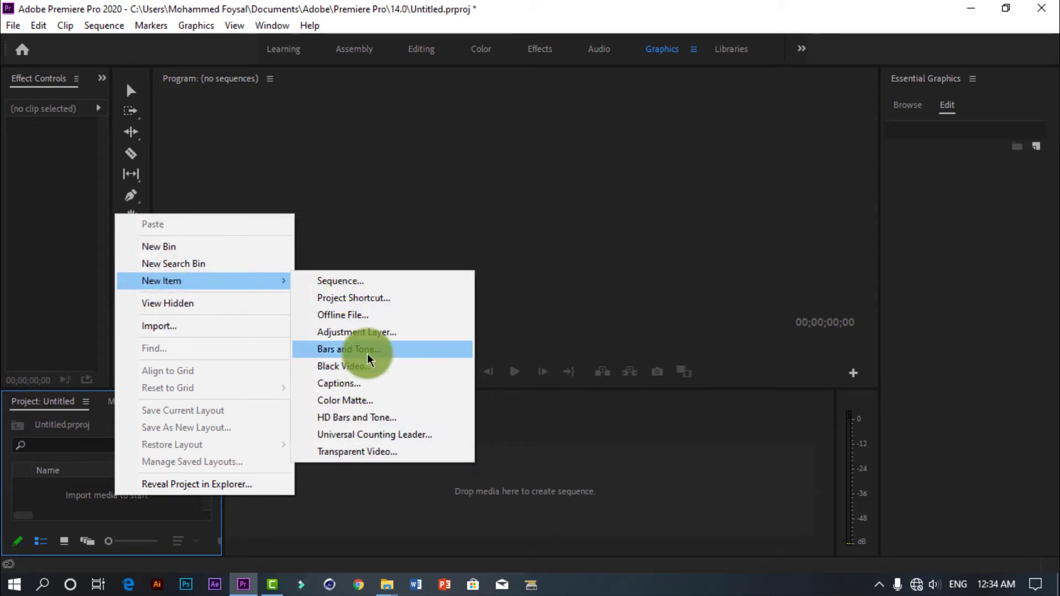
{"action": "left_click", "coordinate": [354, 367]}
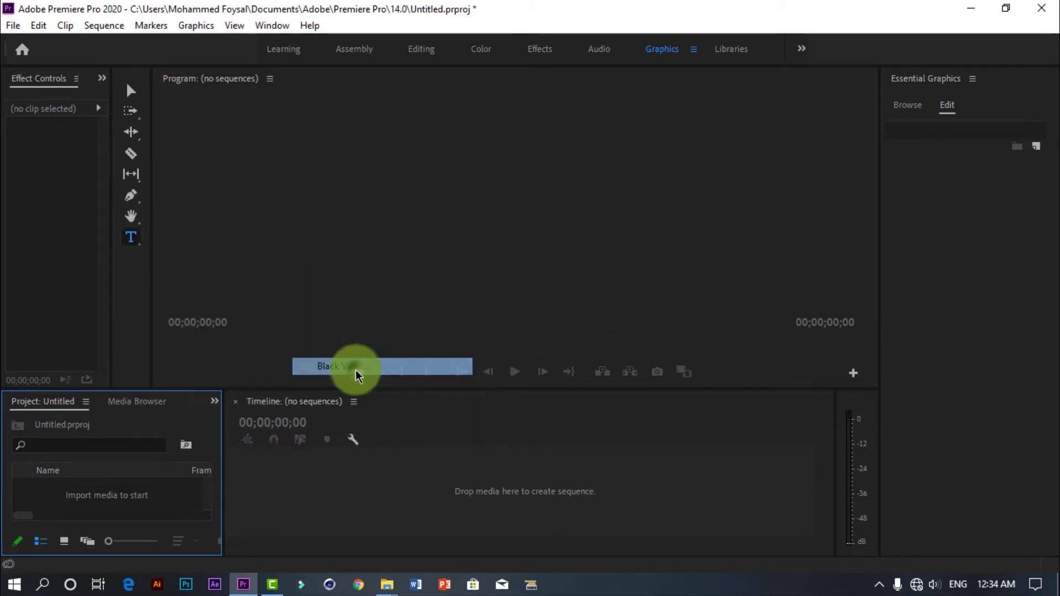
{"action": "left_click", "coordinate": [545, 350]}
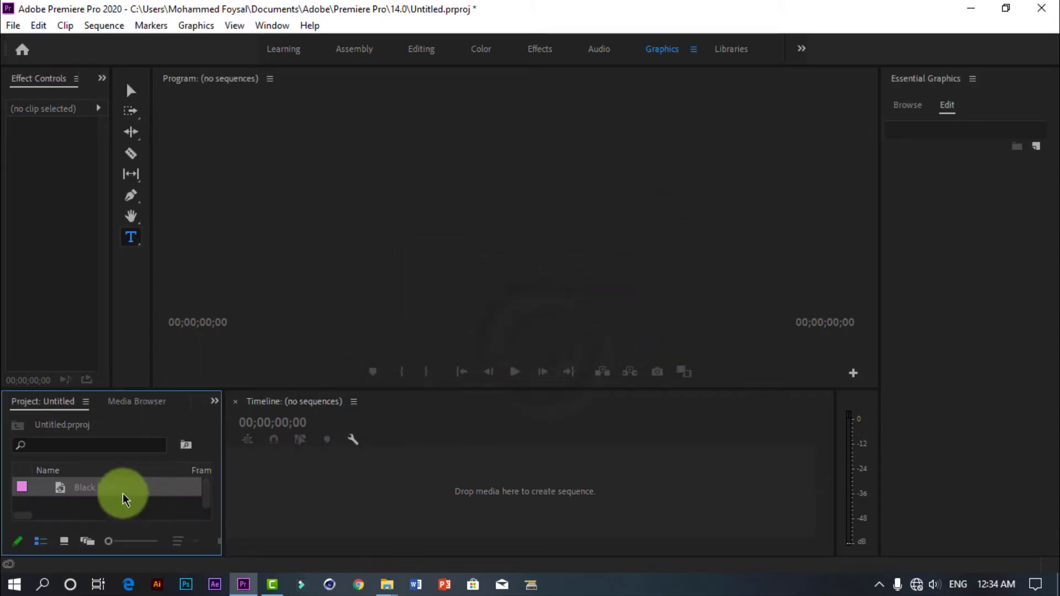
{"action": "left_click_drag", "start_coordinate": [369, 492], "coordinate": [371, 490]}
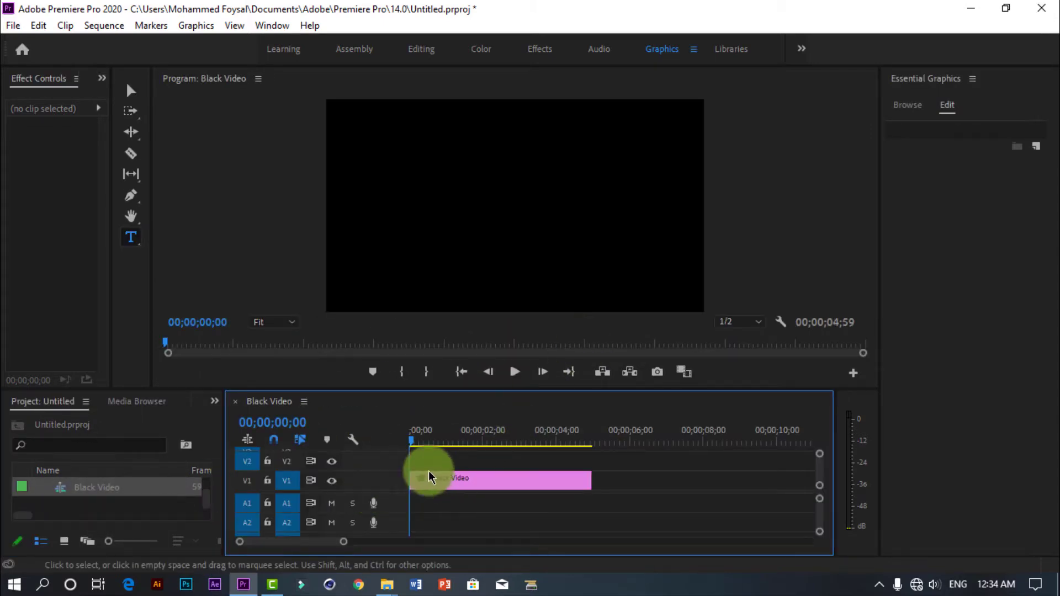
{"action": "left_click_drag", "start_coordinate": [444, 447], "coordinate": [386, 465]}
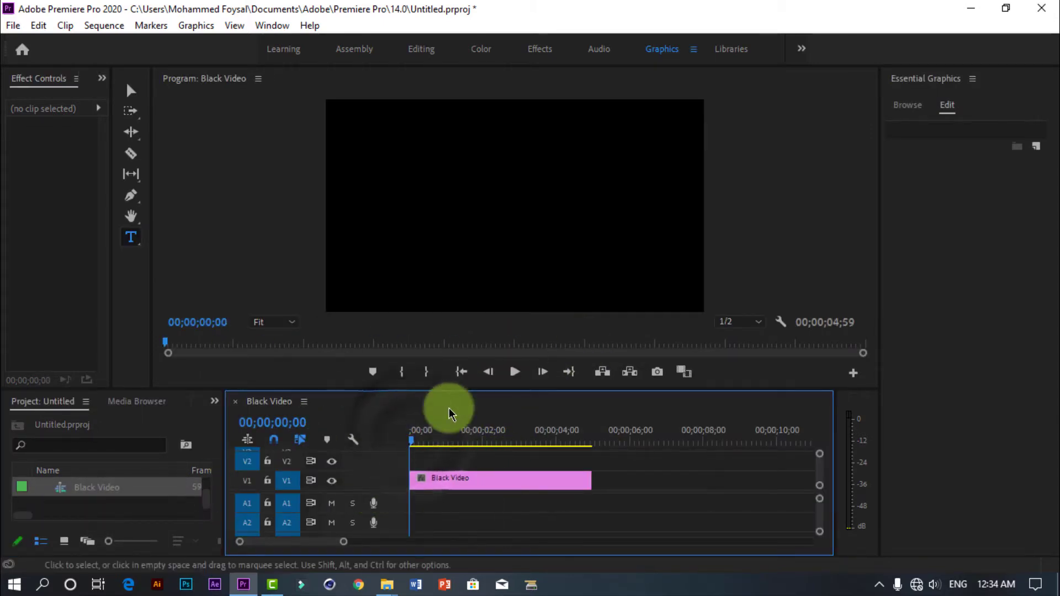
{"action": "left_click", "coordinate": [478, 53]}
{"action": "left_click", "coordinate": [424, 49]}
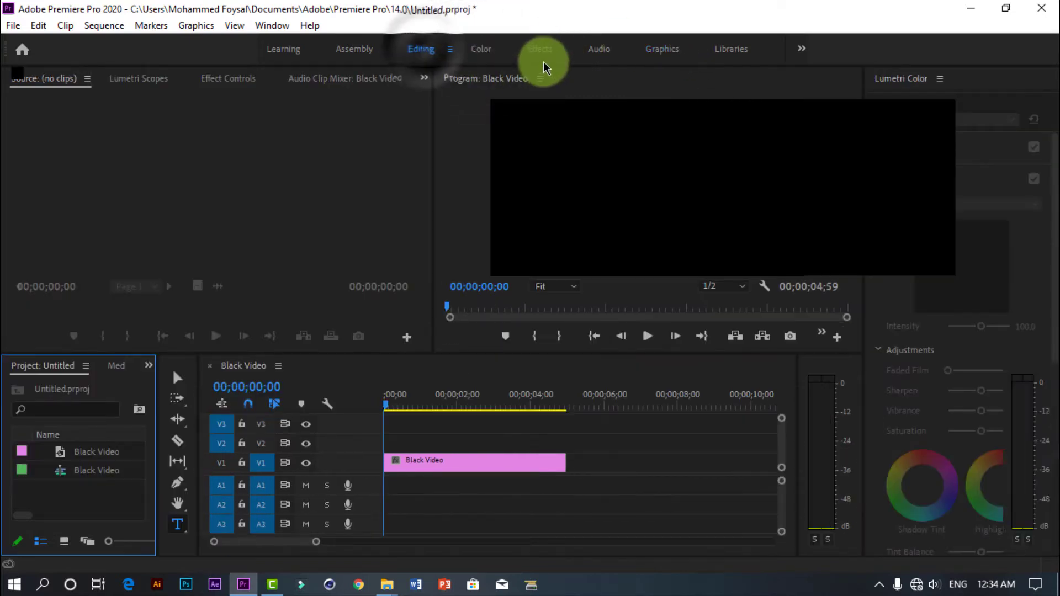
{"action": "left_click", "coordinate": [541, 51]}
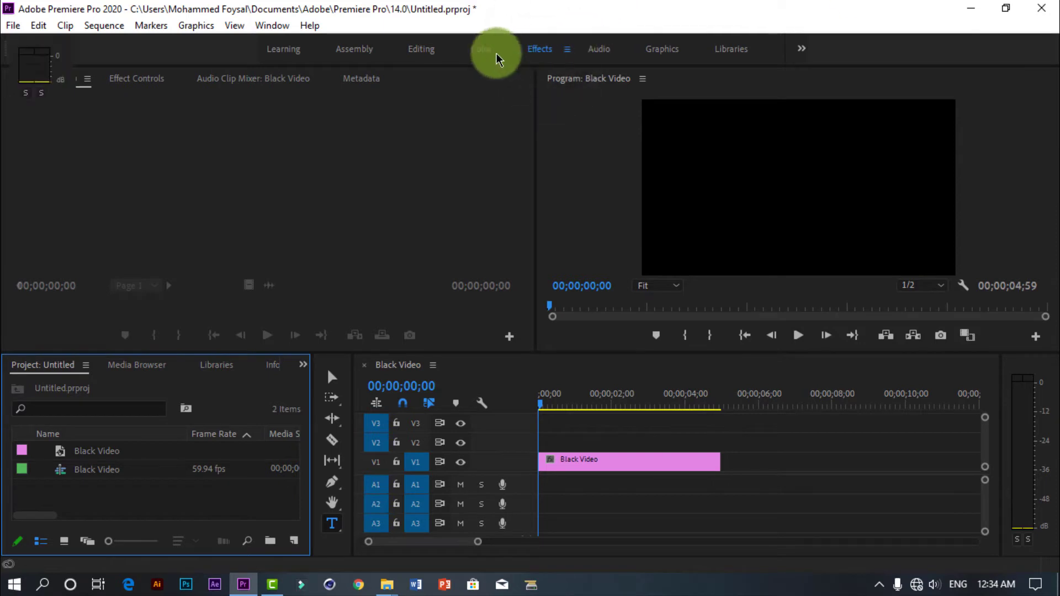
Step: Switch to the Graphics workspace and search My Templates in Essential Graphics for "yt"
{"action": "left_click", "coordinate": [663, 51]}
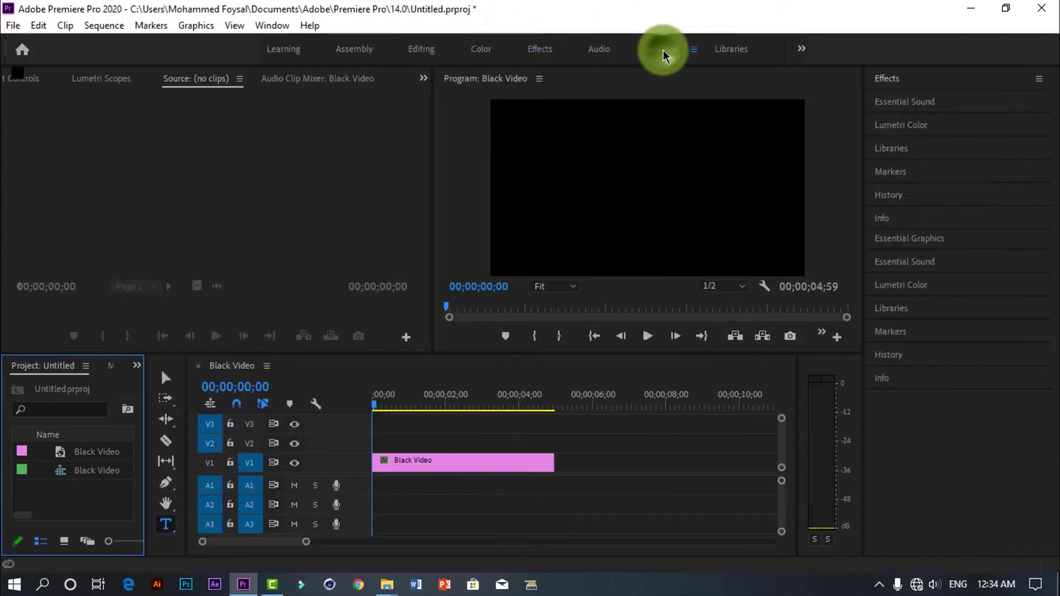
{"action": "left_click", "coordinate": [964, 164]}
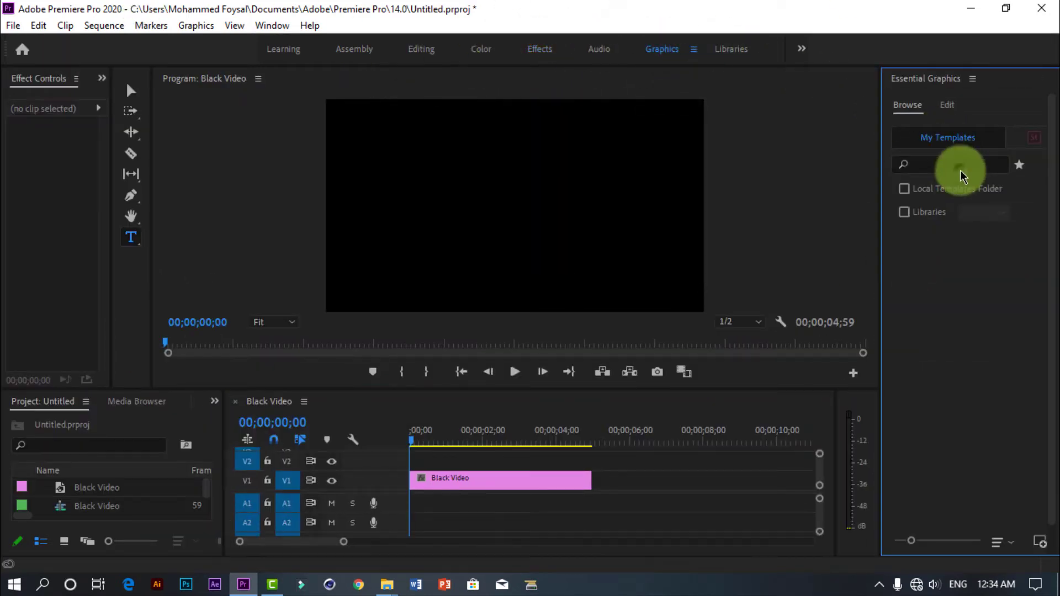
{"action": "type", "text": "yt"}
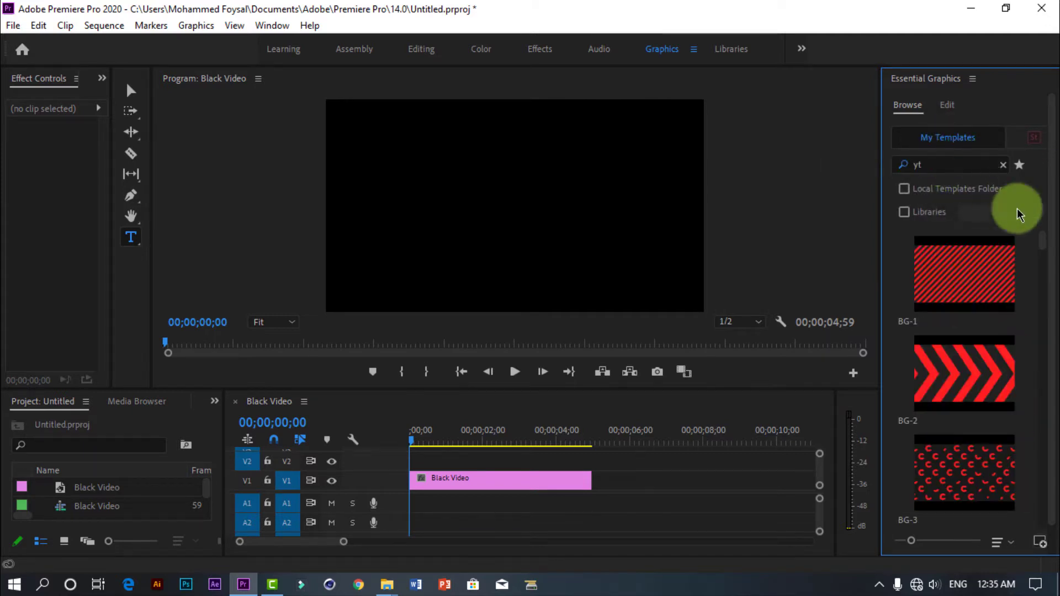
Step: Place the Social-Media-Link-4 template on track V2 at the sequence start, above the Black Video clip, and accept the font substitution
{"action": "scroll", "coordinate": [1038, 255], "scroll_direction": "down", "scroll_amount": 10}
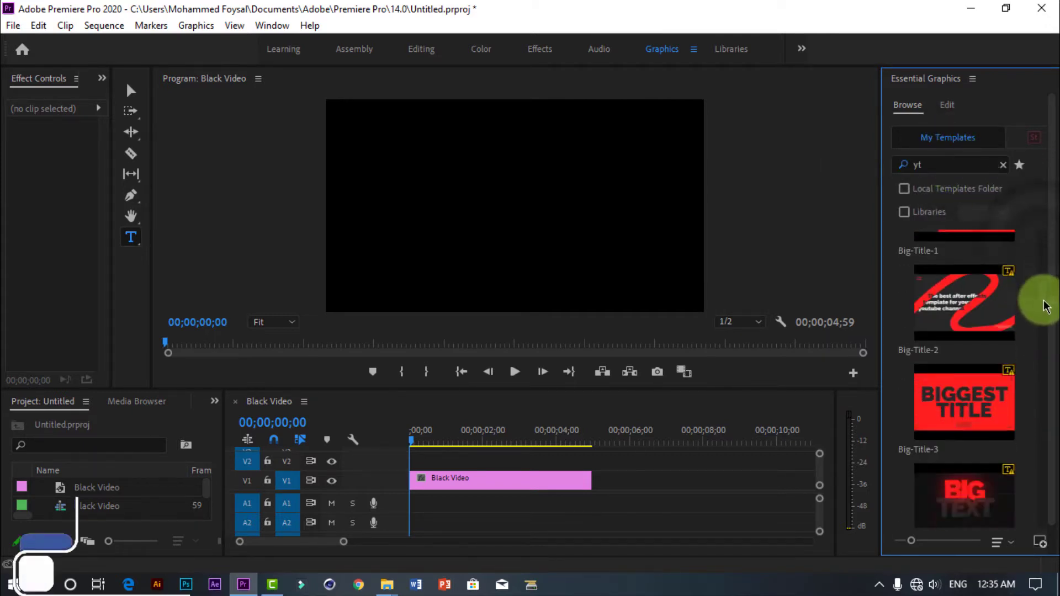
{"action": "left_click_drag", "start_coordinate": [1049, 334], "coordinate": [1045, 429]}
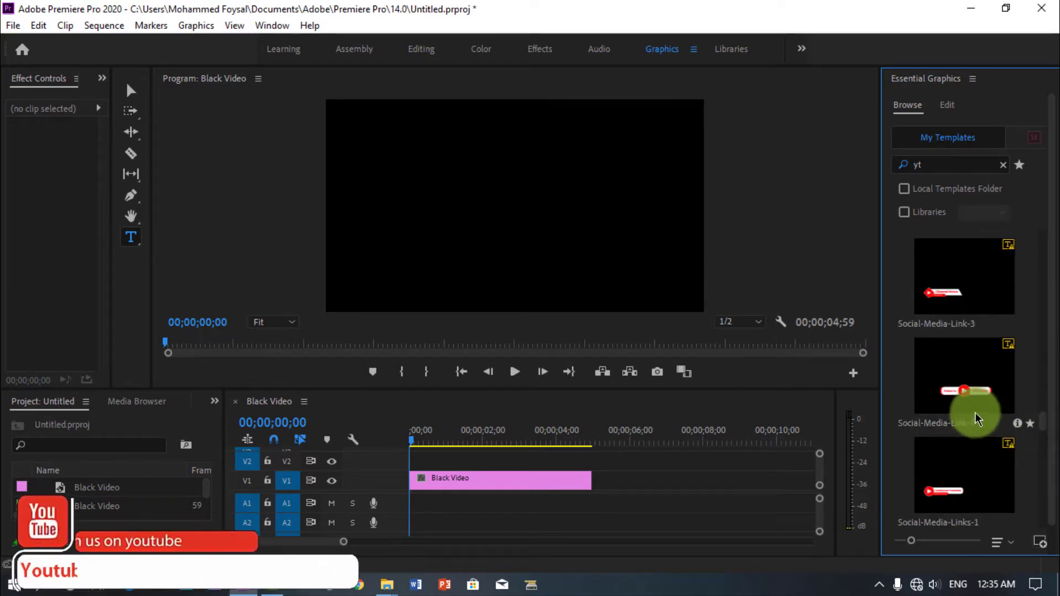
{"action": "left_click_drag", "start_coordinate": [980, 397], "coordinate": [403, 464]}
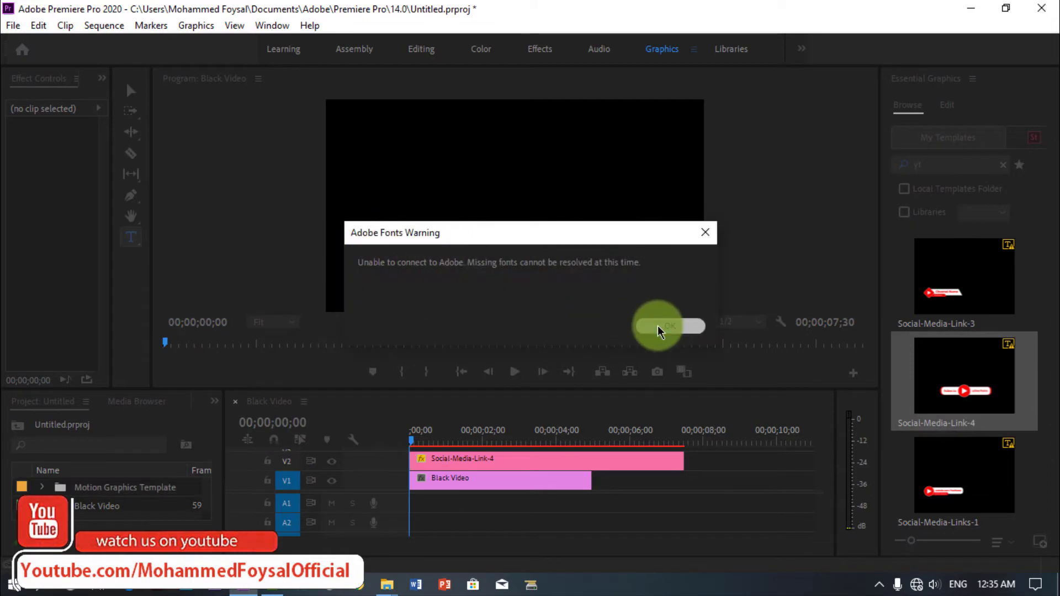
{"action": "left_click", "coordinate": [663, 328]}
{"action": "left_click", "coordinate": [715, 428]}
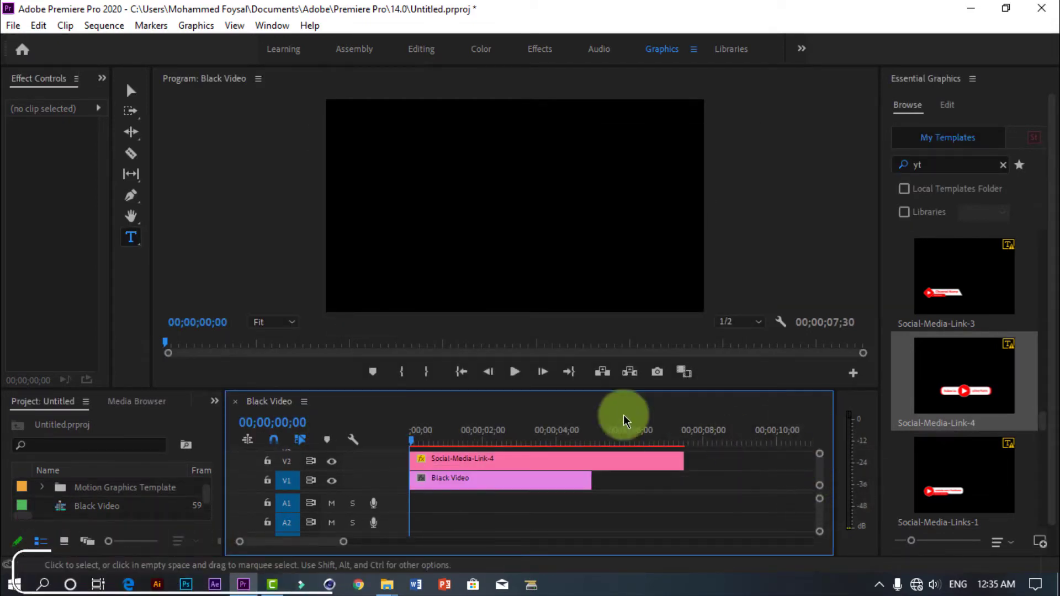
Step: Play the Social-Media-Link-4 animation, replay it from the start of the sequence, and stop playback
{"action": "left_click", "coordinate": [520, 375]}
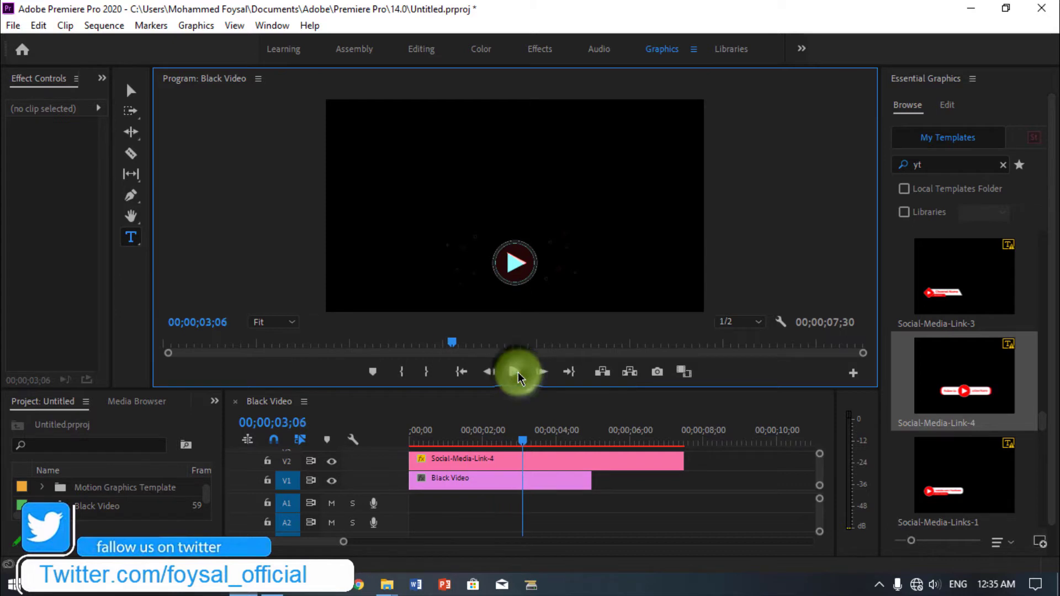
{"action": "left_click", "coordinate": [518, 376]}
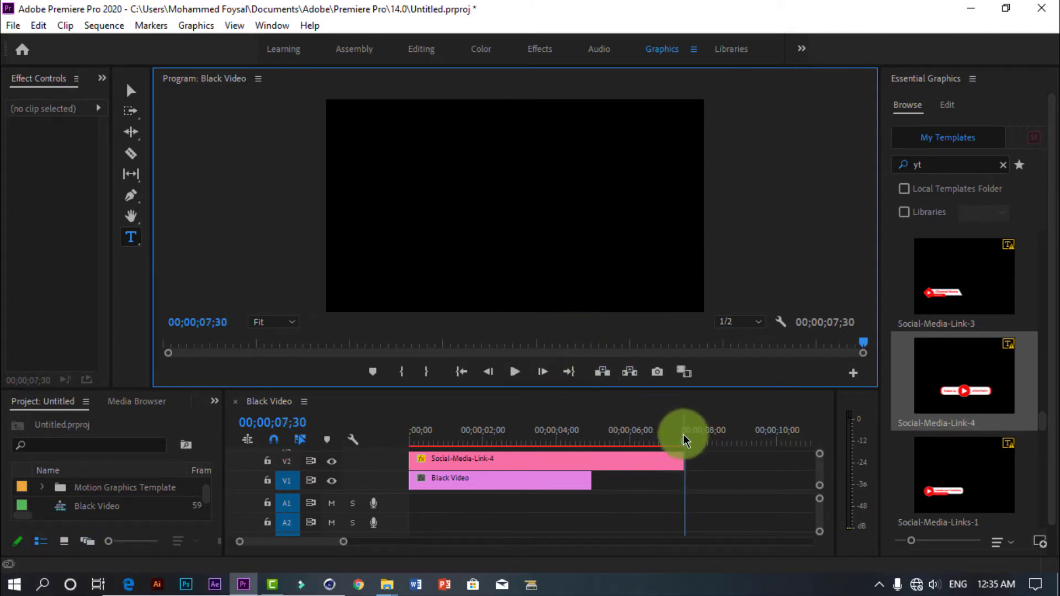
{"action": "left_click_drag", "start_coordinate": [684, 440], "coordinate": [373, 438]}
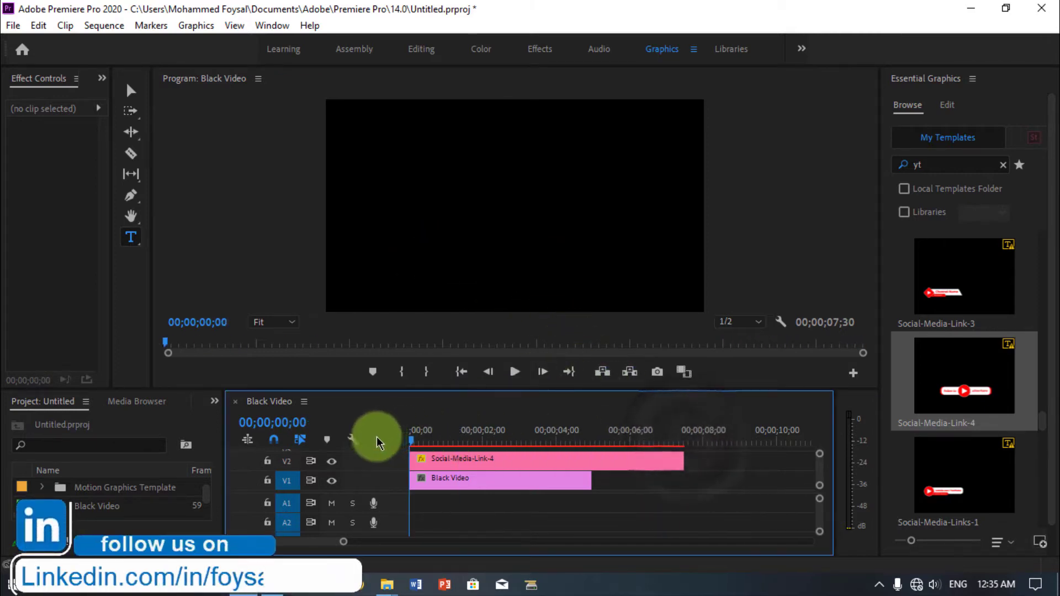
{"action": "left_click", "coordinate": [513, 376]}
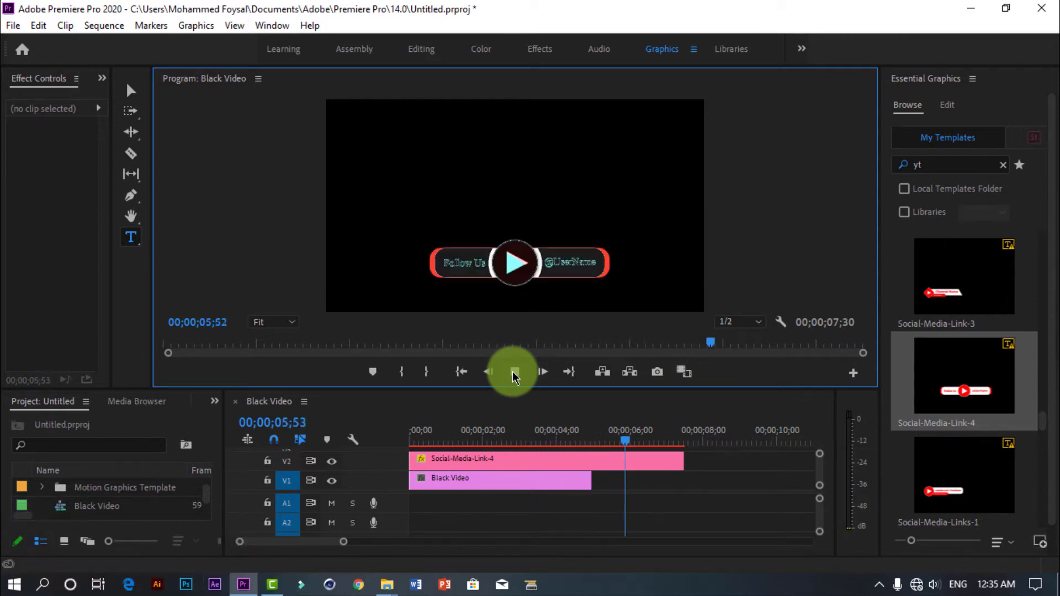
{"action": "left_click", "coordinate": [513, 376]}
{"action": "left_click_drag", "start_coordinate": [822, 474], "coordinate": [824, 476]}
Step: Replace the Social-Media-Link-4 clip on V2 with the Social-Media-Links-1 template, accepting the font substitution, and play it from the sequence start
{"action": "left_click", "coordinate": [558, 460]}
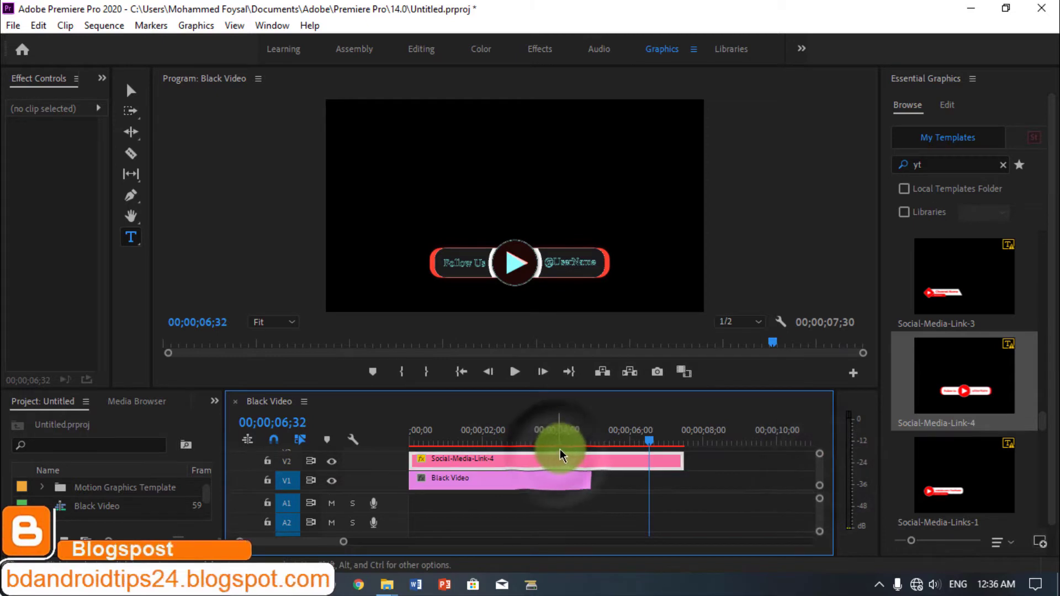
{"action": "key", "text": "Delete"}
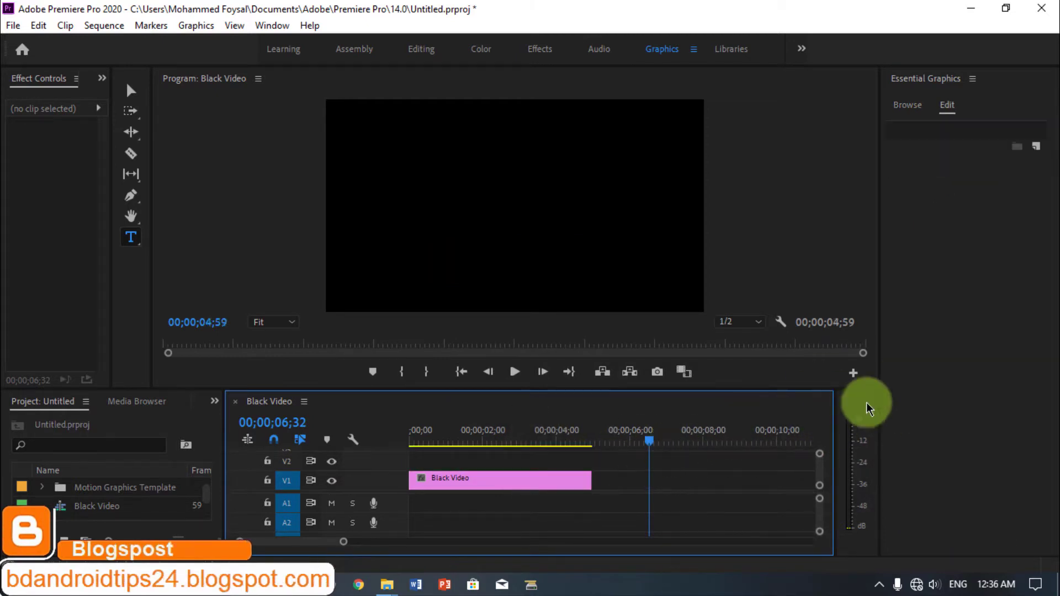
{"action": "left_click", "coordinate": [907, 105]}
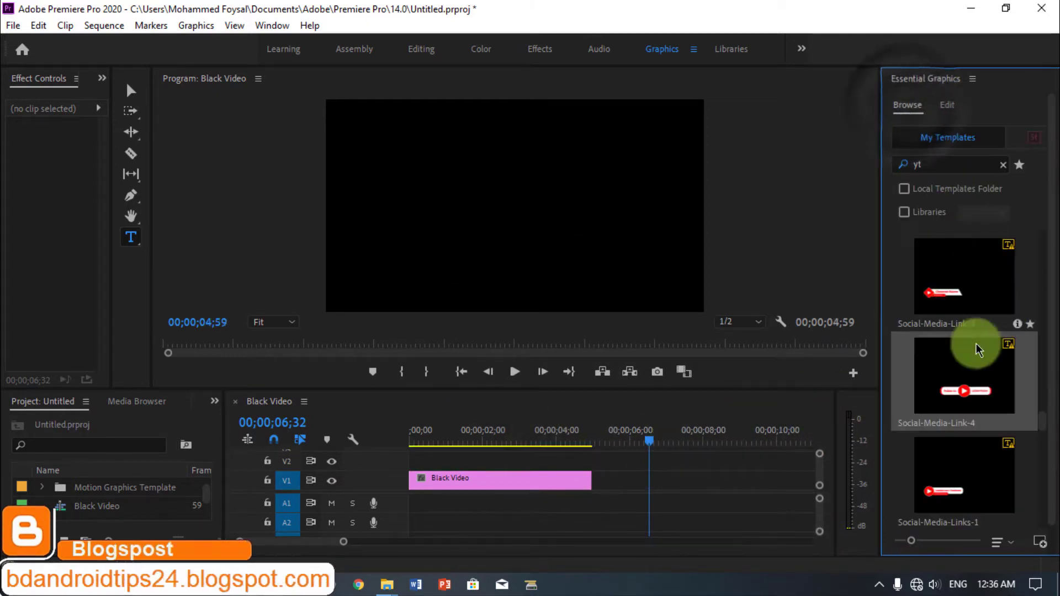
{"action": "left_click_drag", "start_coordinate": [961, 480], "coordinate": [381, 458]}
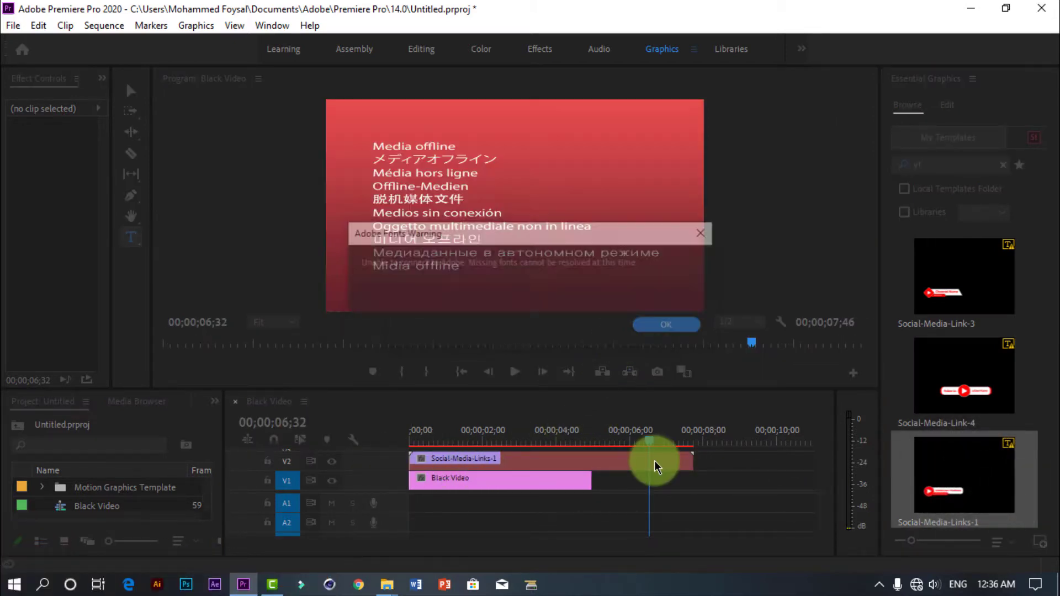
{"action": "left_click", "coordinate": [667, 328]}
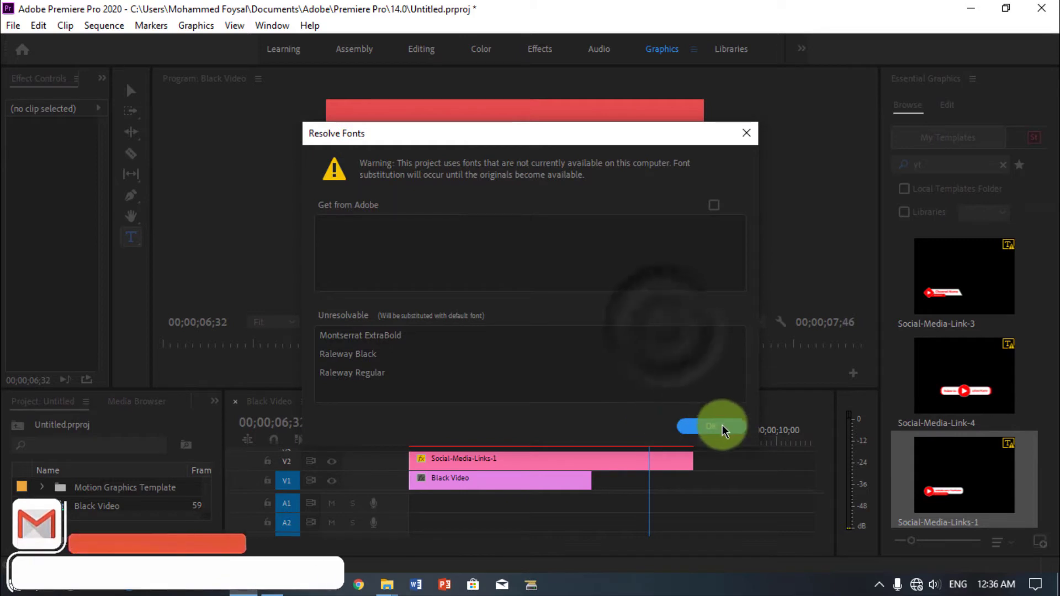
{"action": "left_click", "coordinate": [718, 428]}
{"action": "left_click_drag", "start_coordinate": [654, 444], "coordinate": [374, 443]}
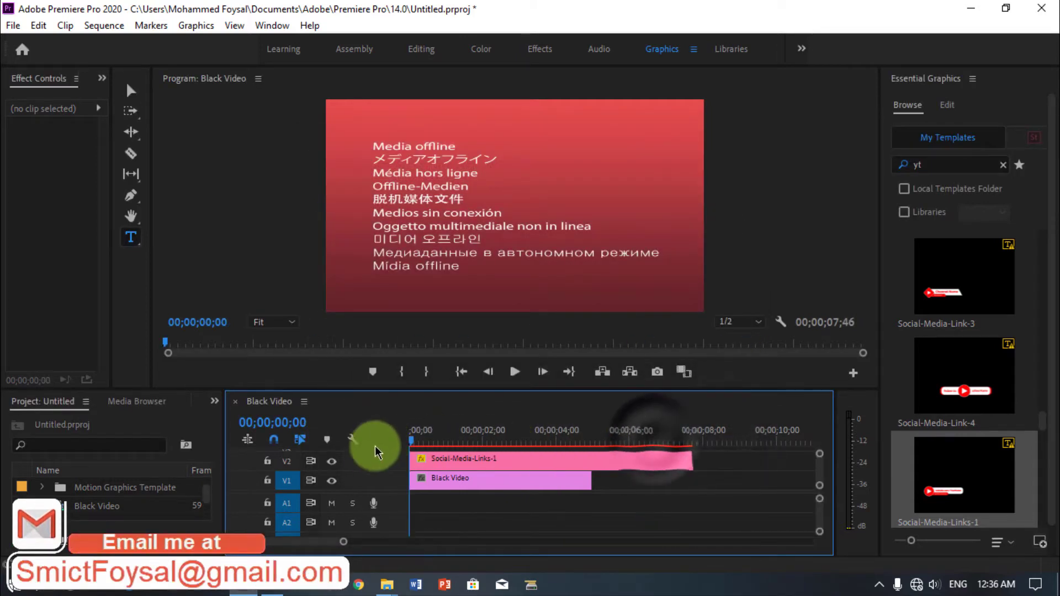
{"action": "left_click", "coordinate": [517, 372]}
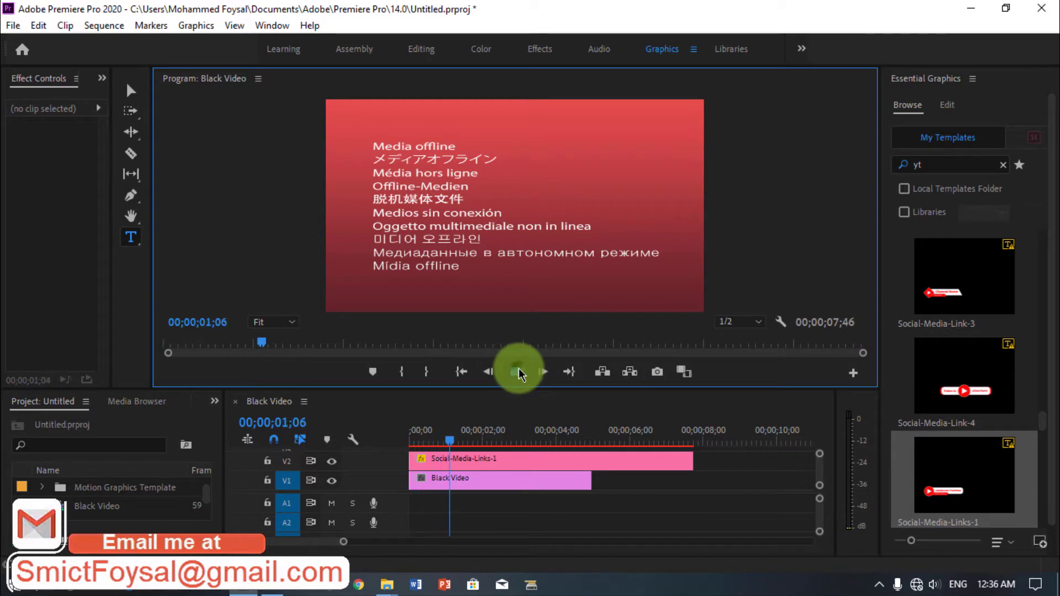
Step: Enable track targeting on V2 and disable it on V1
{"action": "left_click", "coordinate": [253, 461]}
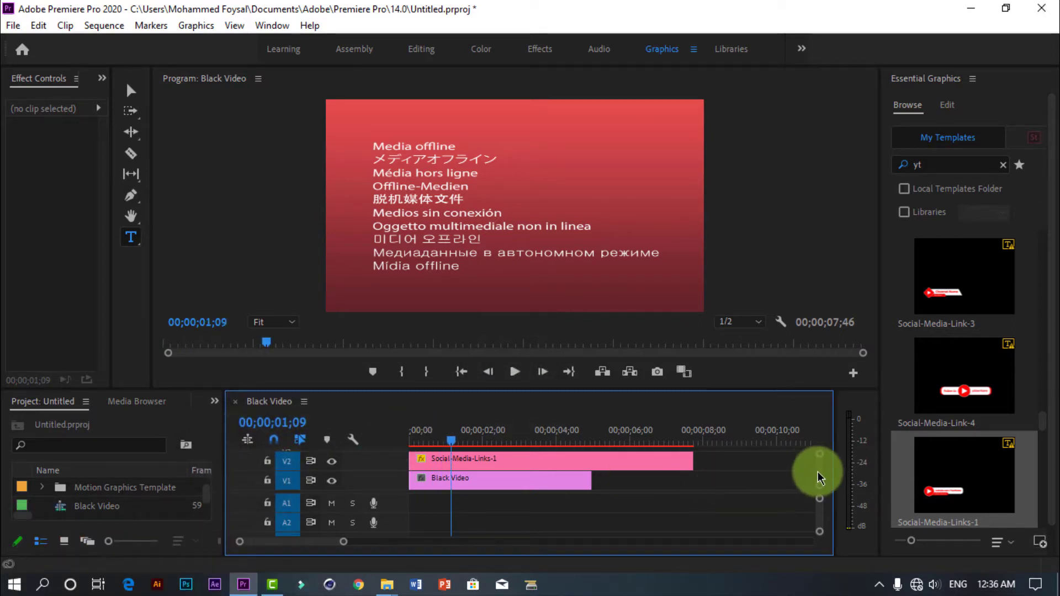
{"action": "left_click_drag", "start_coordinate": [821, 478], "coordinate": [822, 466]}
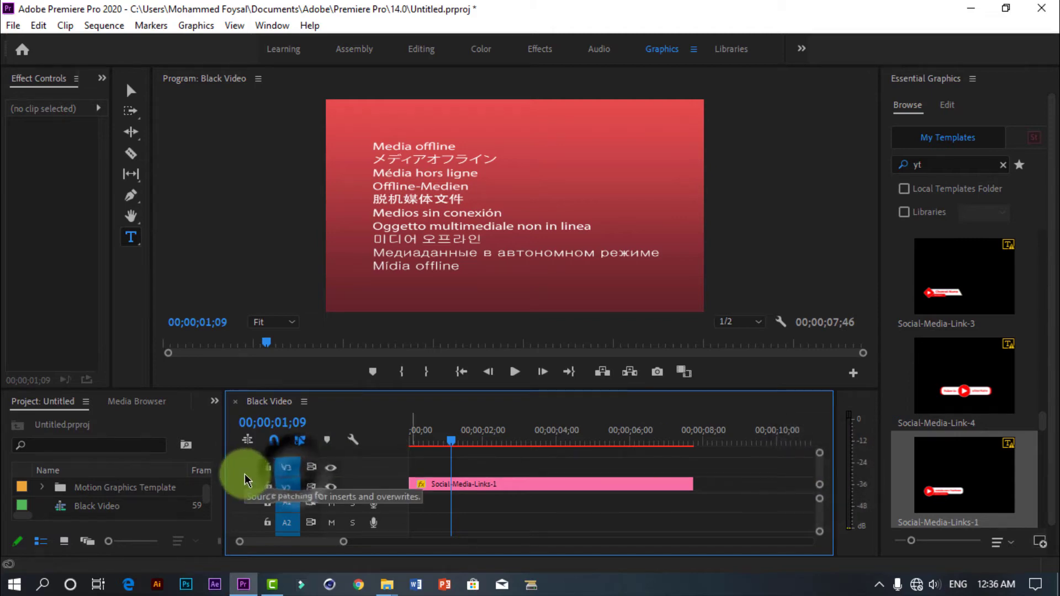
{"action": "left_click_drag", "start_coordinate": [823, 472], "coordinate": [821, 490]}
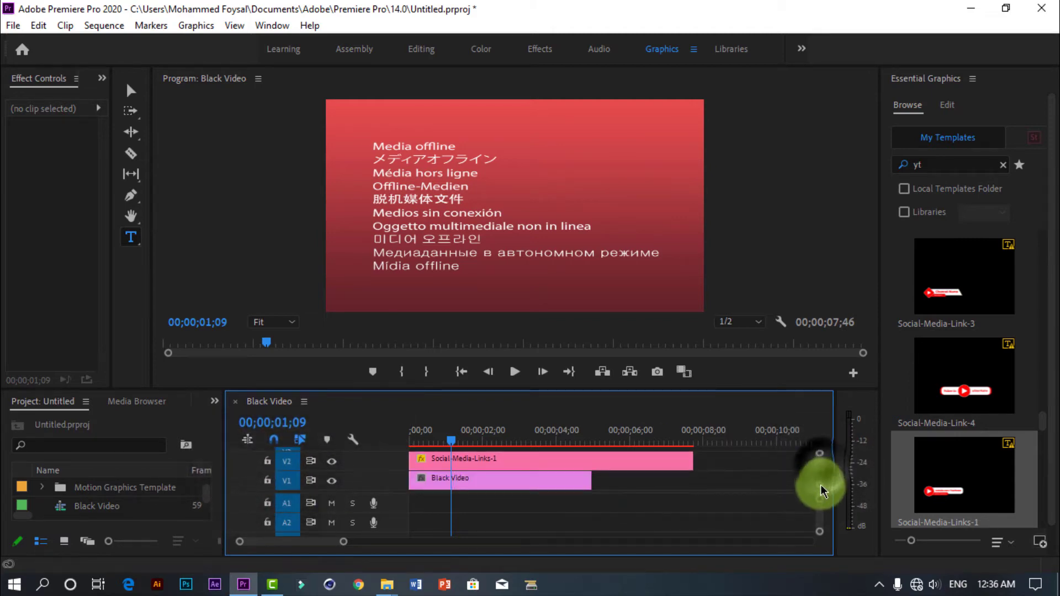
{"action": "left_click", "coordinate": [288, 484]}
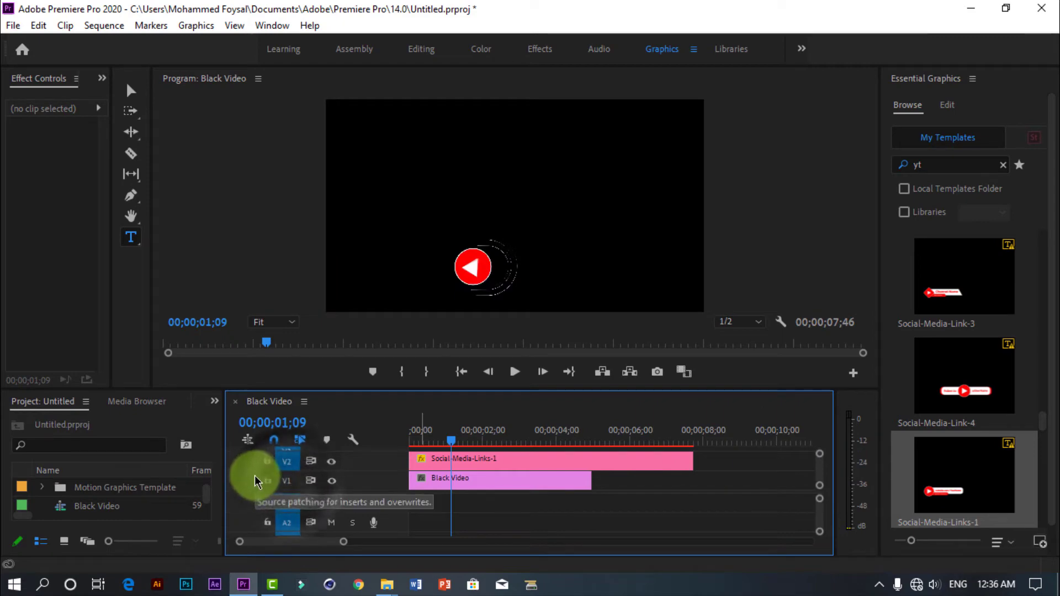
{"action": "left_click", "coordinate": [250, 466]}
Step: Delete the Social-Media-Links-1 clip from track V2, leaving the Black Video clip on V1
{"action": "left_click", "coordinate": [465, 485]}
{"action": "left_click", "coordinate": [496, 461]}
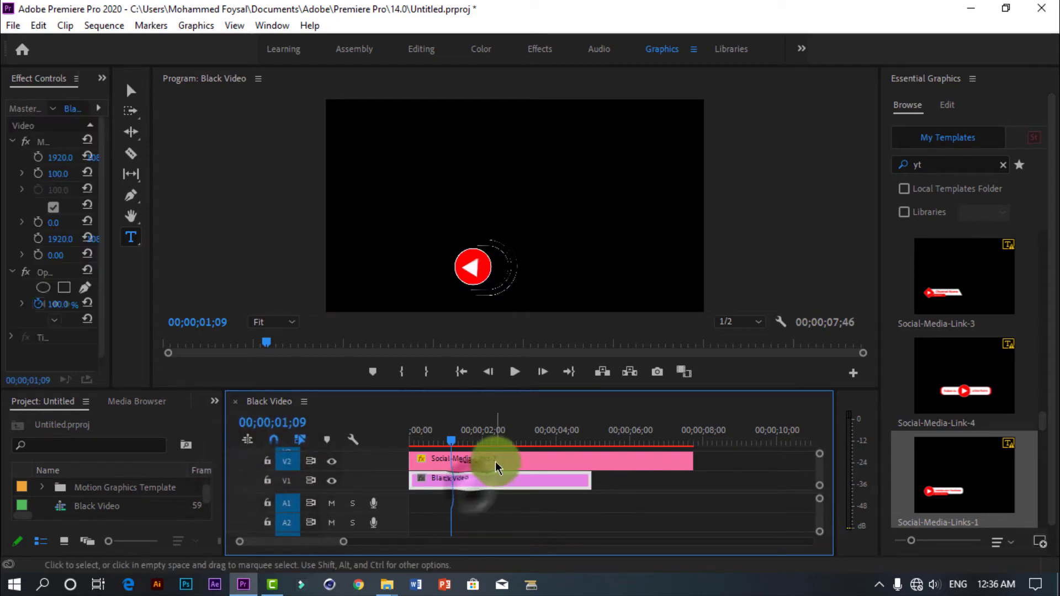
{"action": "key", "text": "Delete"}
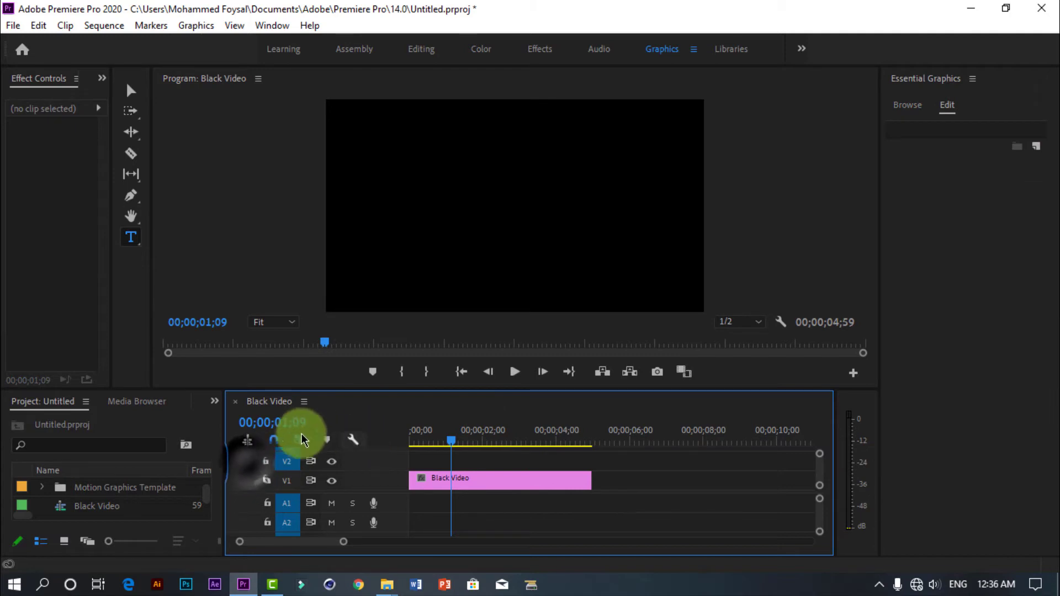
{"action": "left_click", "coordinate": [248, 442]}
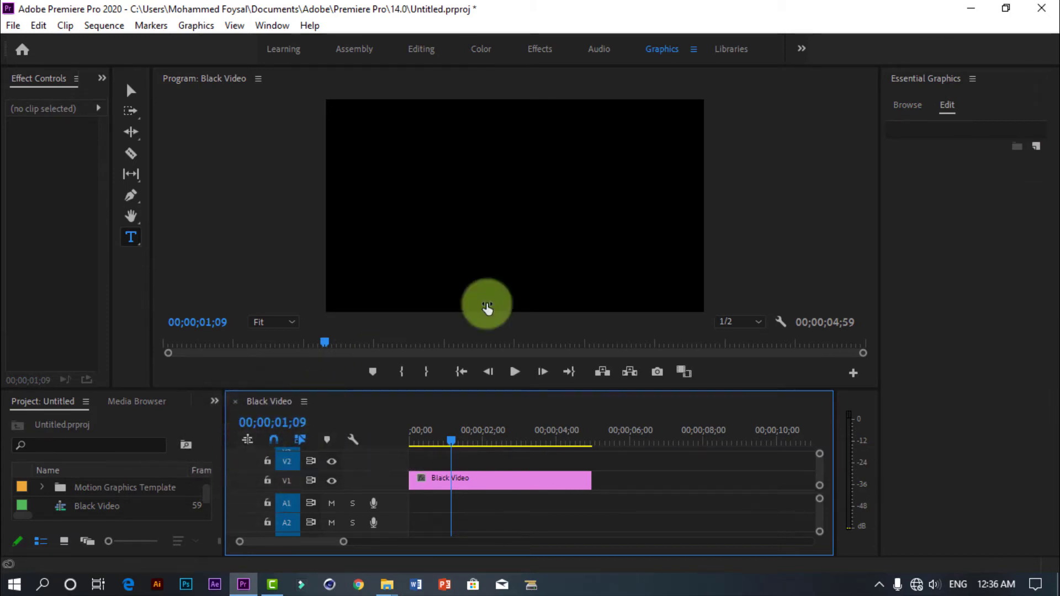
Step: Browse the templates again and place Social-Media-Links-1 on track V2 at the start of the sequence
{"action": "left_click", "coordinate": [908, 105]}
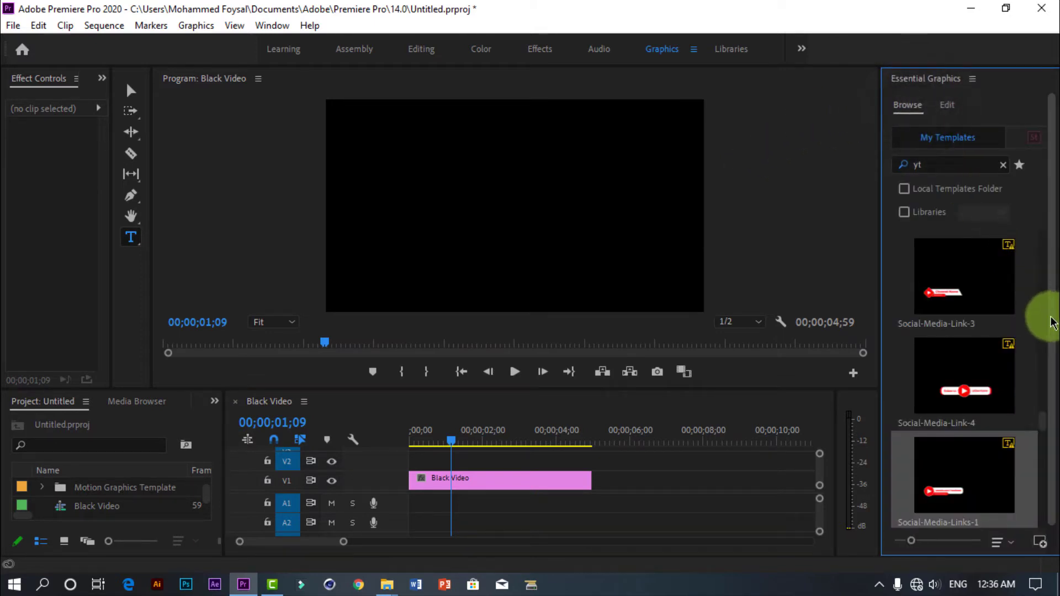
{"action": "scroll", "coordinate": [1043, 425], "scroll_direction": "down", "scroll_amount": 2}
{"action": "scroll", "coordinate": [1045, 430], "scroll_direction": "down", "scroll_amount": 1}
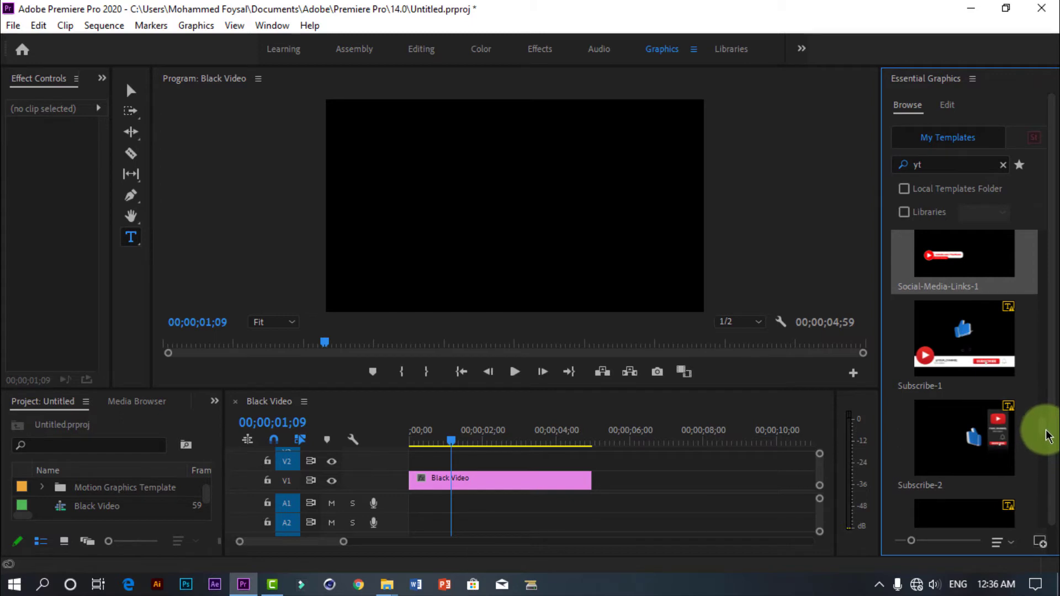
{"action": "scroll", "coordinate": [1047, 435], "scroll_direction": "up", "scroll_amount": 4}
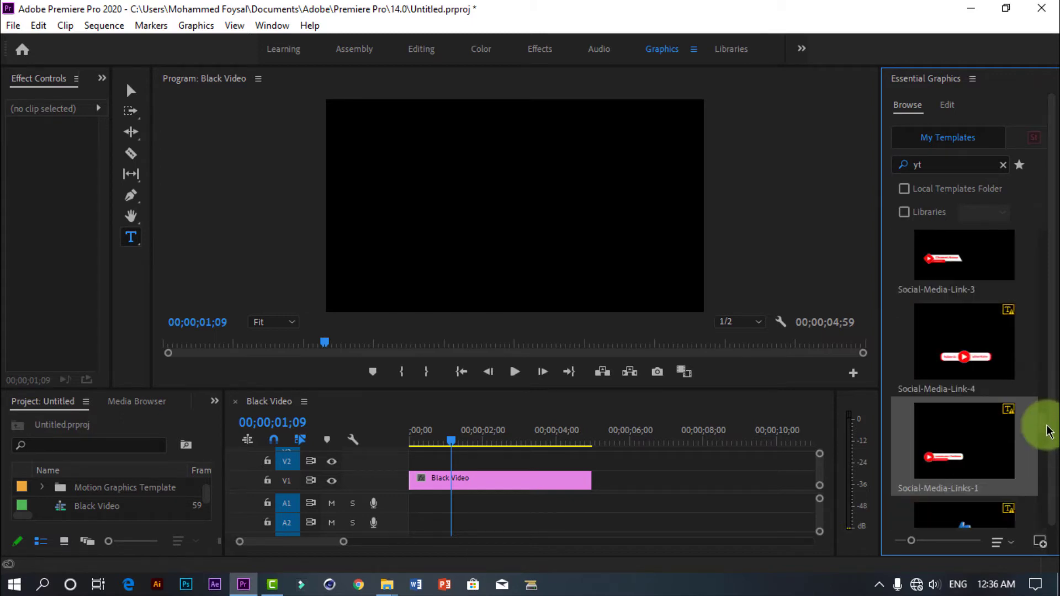
{"action": "left_click_drag", "start_coordinate": [971, 442], "coordinate": [422, 457]}
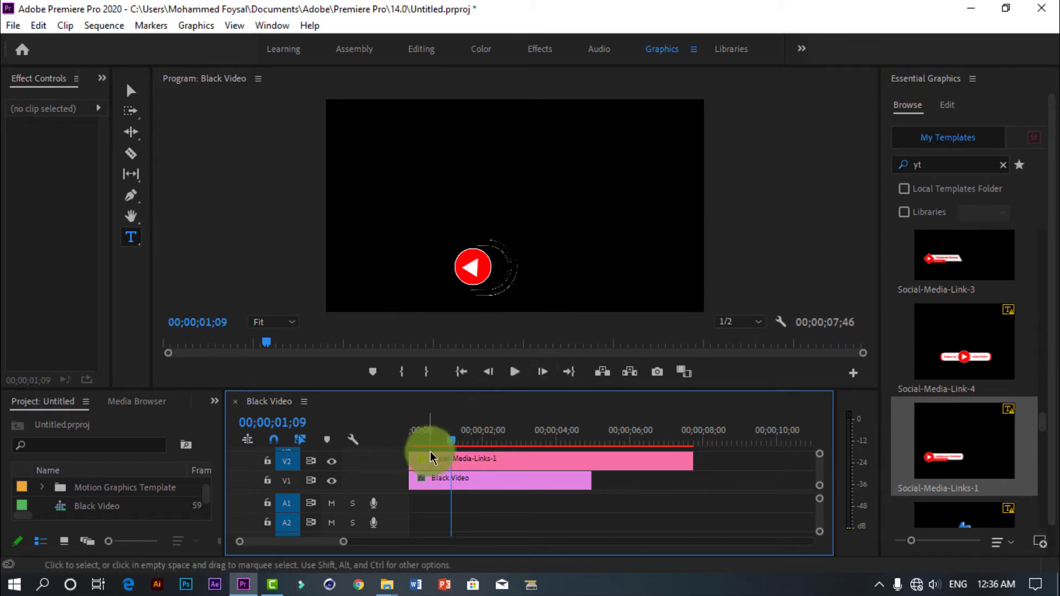
Step: Play the Social-Media-Links-1 animation, stop it, and move the playhead back near the start of the sequence
{"action": "left_click", "coordinate": [514, 372]}
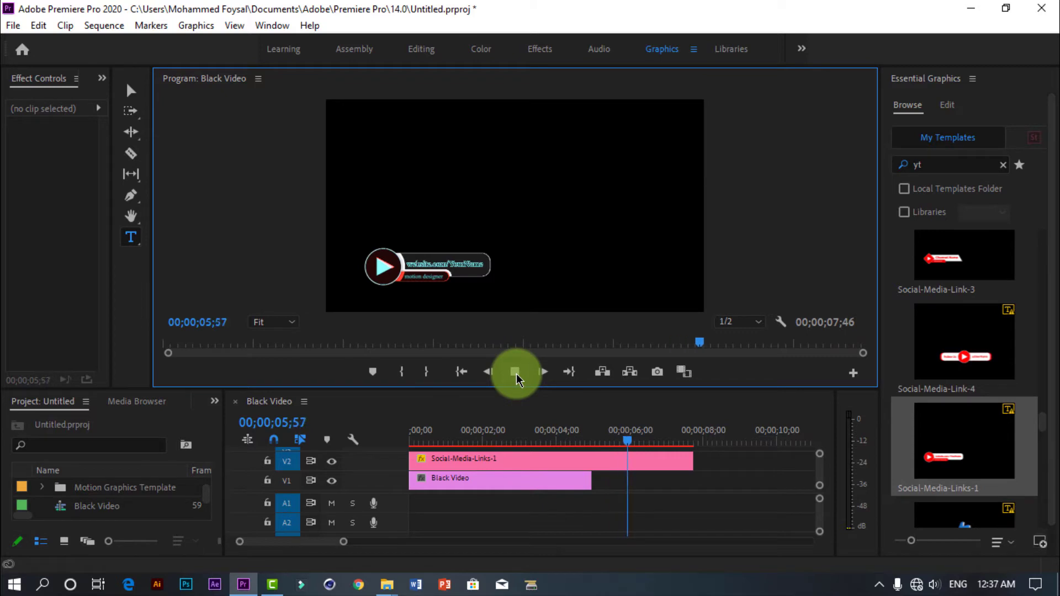
{"action": "left_click", "coordinate": [515, 372]}
{"action": "left_click_drag", "start_coordinate": [643, 445], "coordinate": [418, 442]}
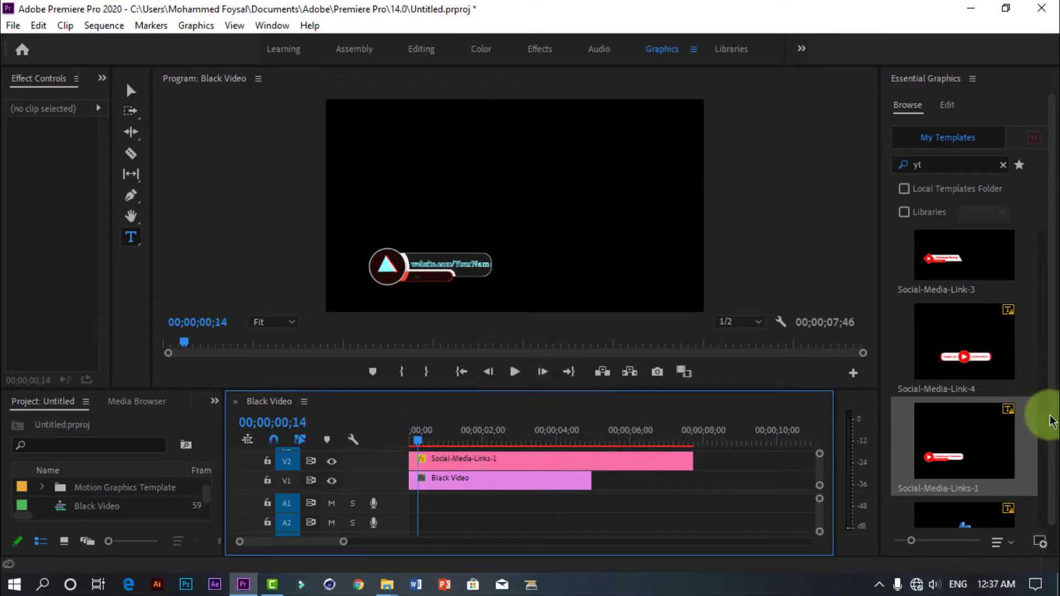
Step: Place the Social-Media-Link-2 template on track V2 directly after the Social-Media-Links-1 clip and accept the font substitution
{"action": "scroll", "coordinate": [1044, 419], "scroll_direction": "down", "scroll_amount": 3}
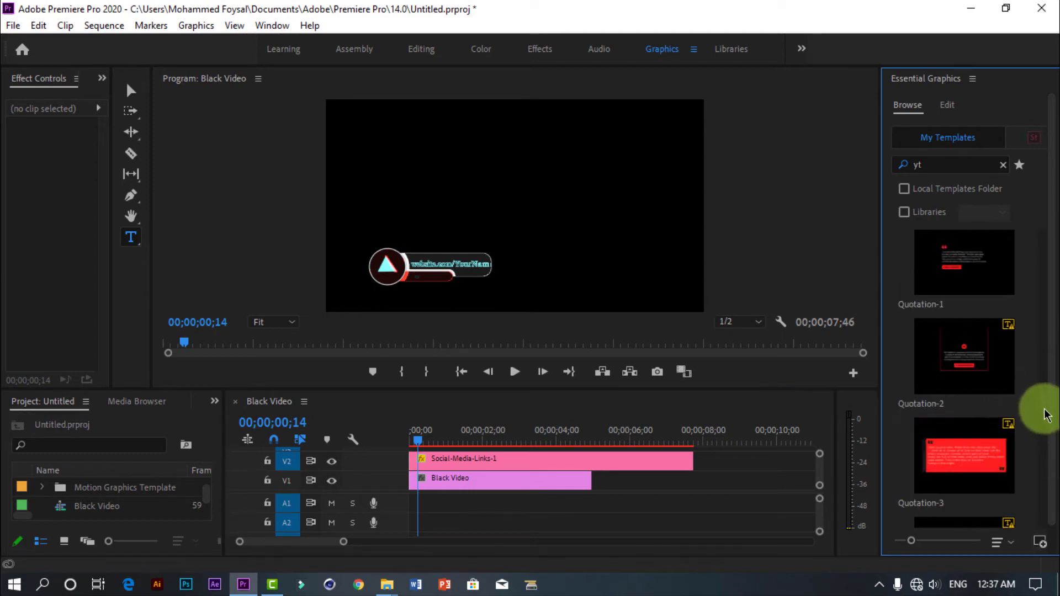
{"action": "scroll", "coordinate": [1046, 414], "scroll_direction": "down", "scroll_amount": 6}
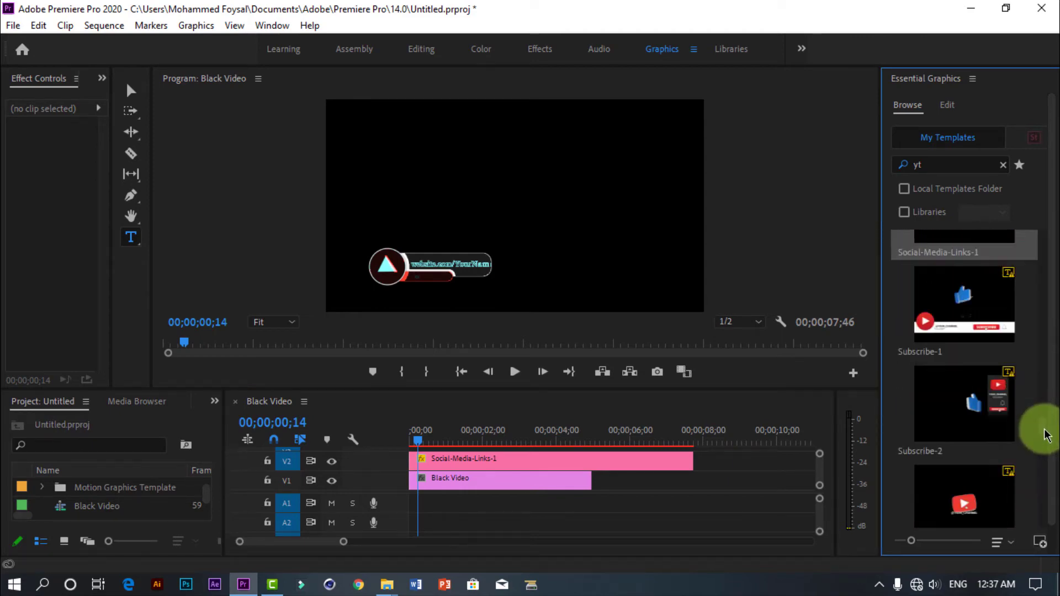
{"action": "scroll", "coordinate": [1042, 425], "scroll_direction": "down", "scroll_amount": 3}
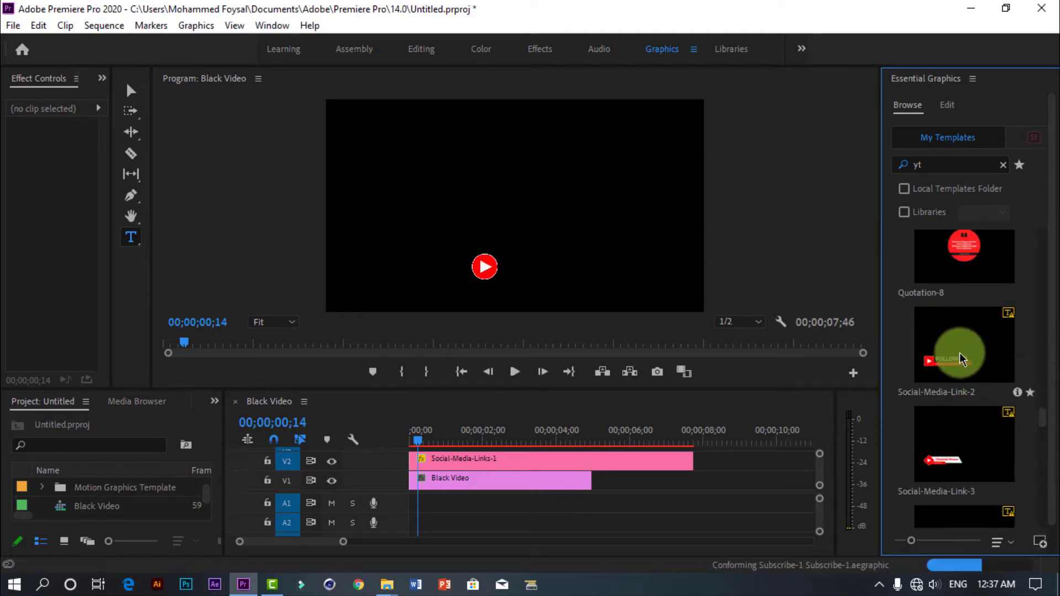
{"action": "left_click_drag", "start_coordinate": [963, 359], "coordinate": [685, 442]}
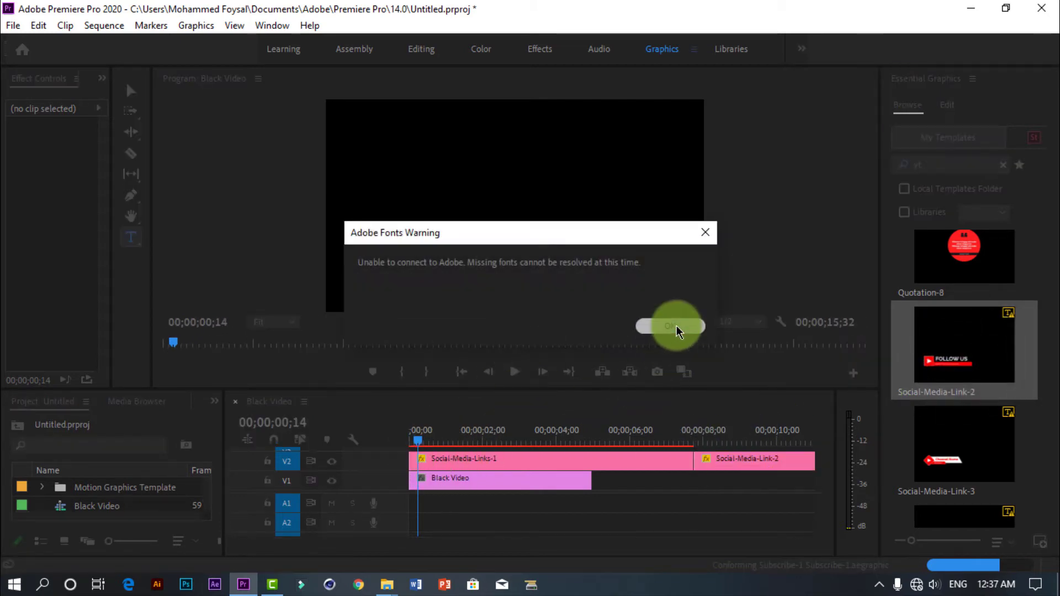
{"action": "left_click", "coordinate": [675, 328]}
{"action": "left_click", "coordinate": [706, 428]}
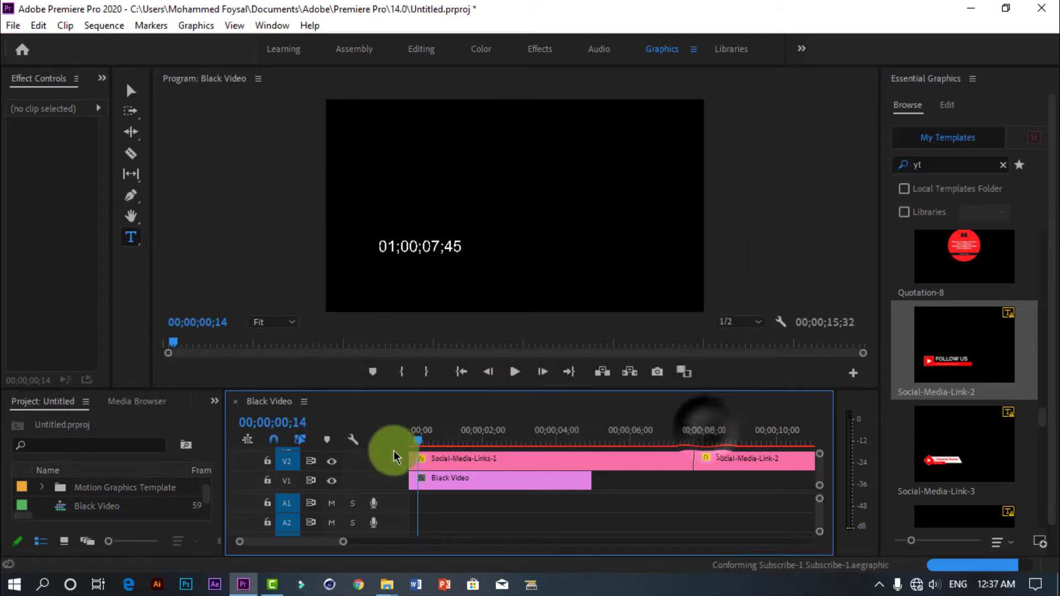
Step: Move the playhead to the start of the Social-Media-Link-2 clip and play its animation
{"action": "left_click_drag", "start_coordinate": [419, 443], "coordinate": [587, 441]}
{"action": "mouse_move", "coordinate": [680, 457]}
{"action": "left_mouse_down"}
{"action": "mouse_move", "coordinate": [707, 450]}
{"action": "mouse_move", "coordinate": [691, 450]}
{"action": "left_mouse_up"}
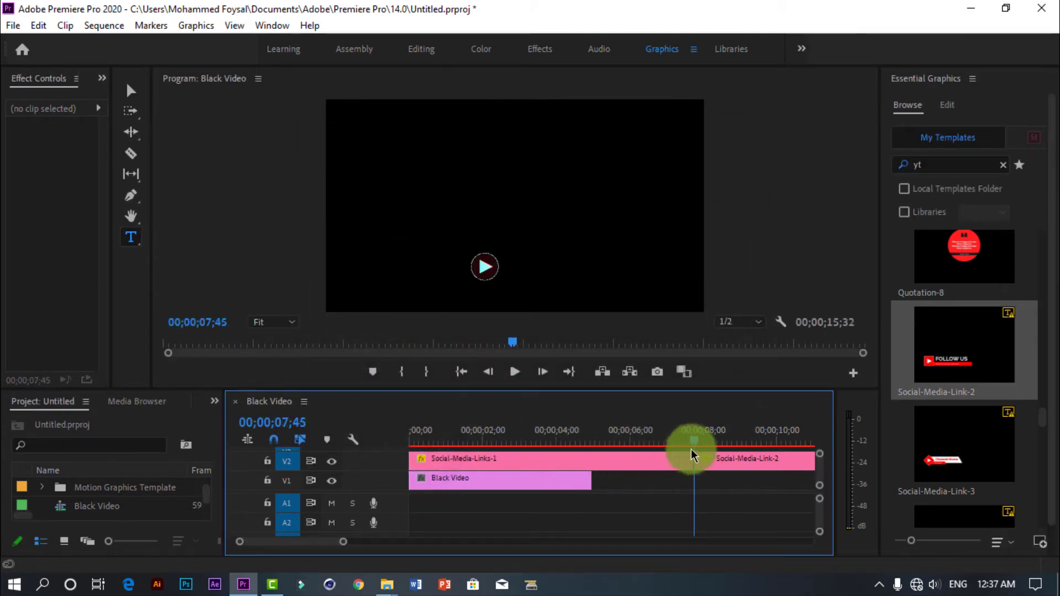
{"action": "left_click", "coordinate": [521, 372]}
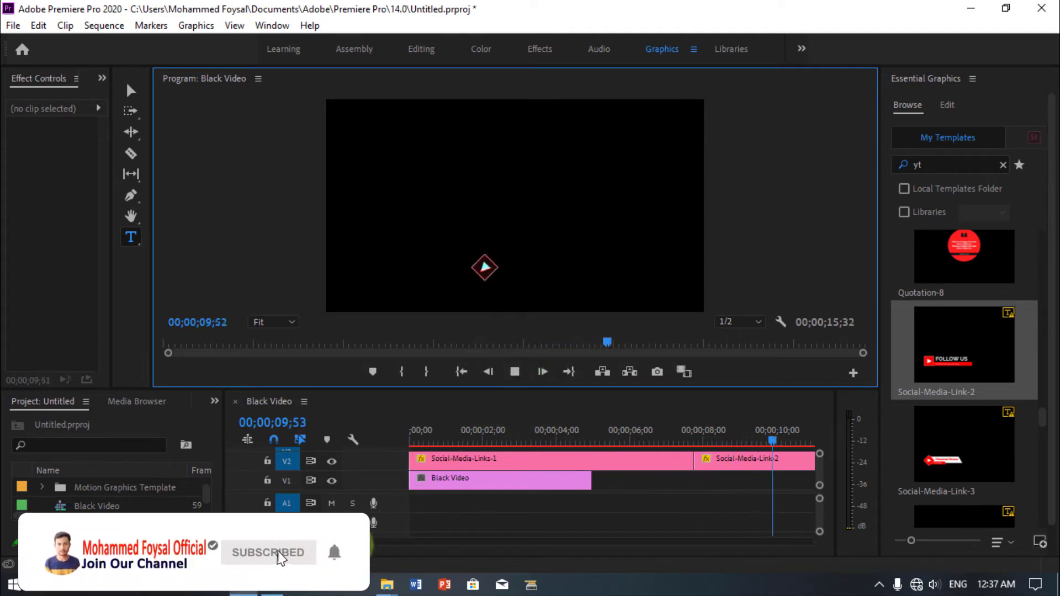
Step: Stop the playback and open the Social-Media-Link-2 clip's editable template properties
{"action": "left_click_drag", "start_coordinate": [348, 542], "coordinate": [411, 542]}
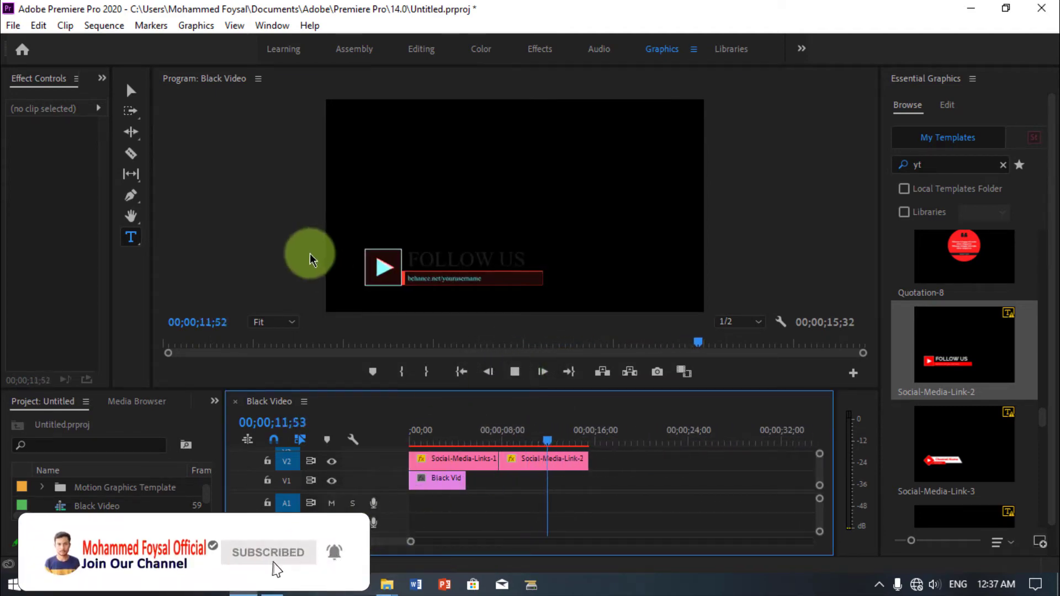
{"action": "left_click", "coordinate": [516, 372]}
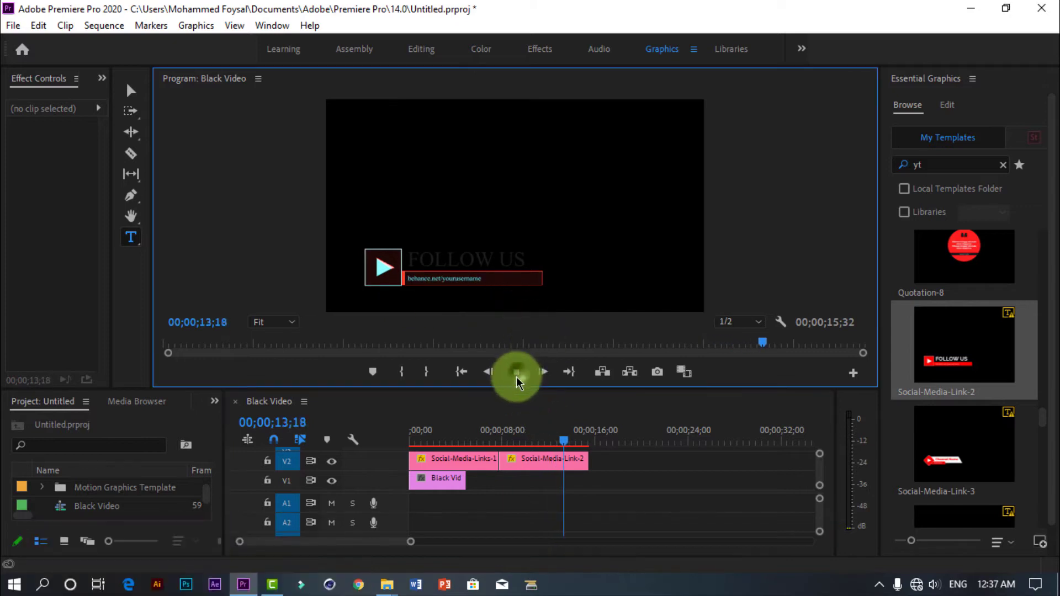
{"action": "left_click", "coordinate": [529, 465]}
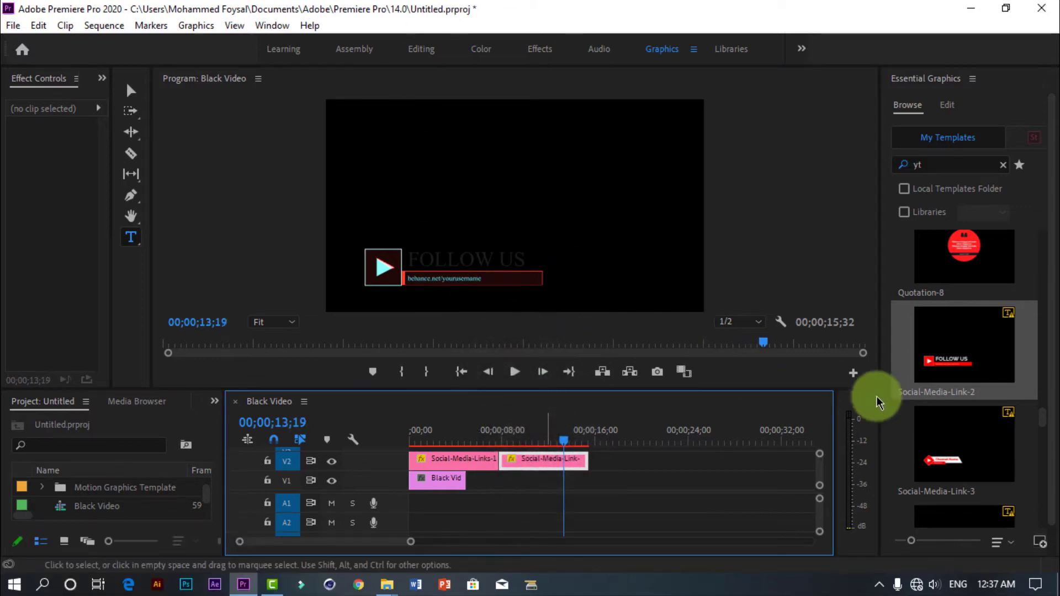
{"action": "left_click", "coordinate": [1039, 424]}
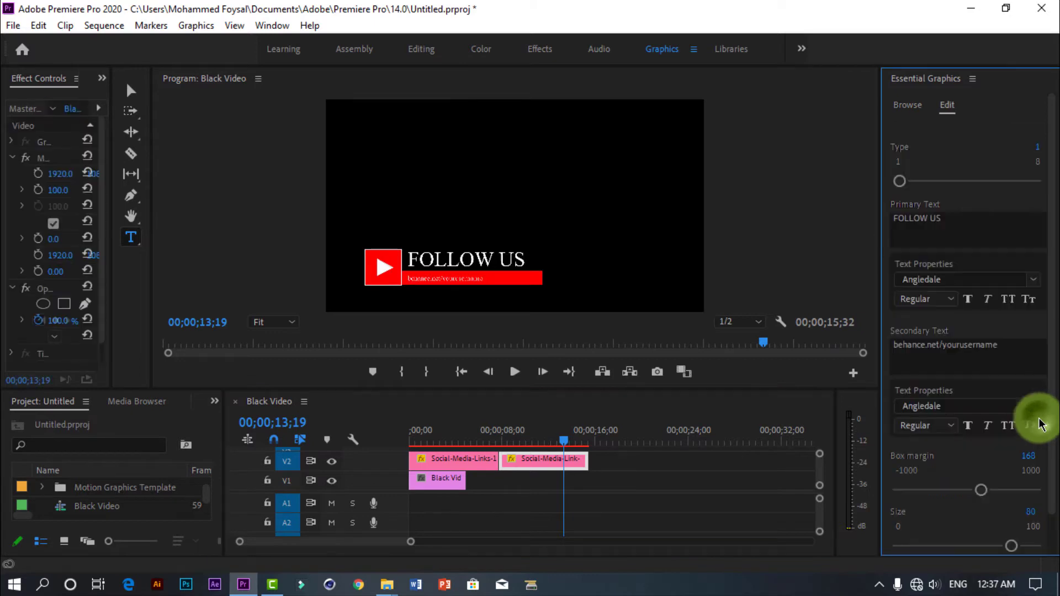
Step: Place another Social-Media-Links-1 template on track V2 directly after the Social-Media-Link-2 clip and preview its animation
{"action": "left_click", "coordinate": [907, 105]}
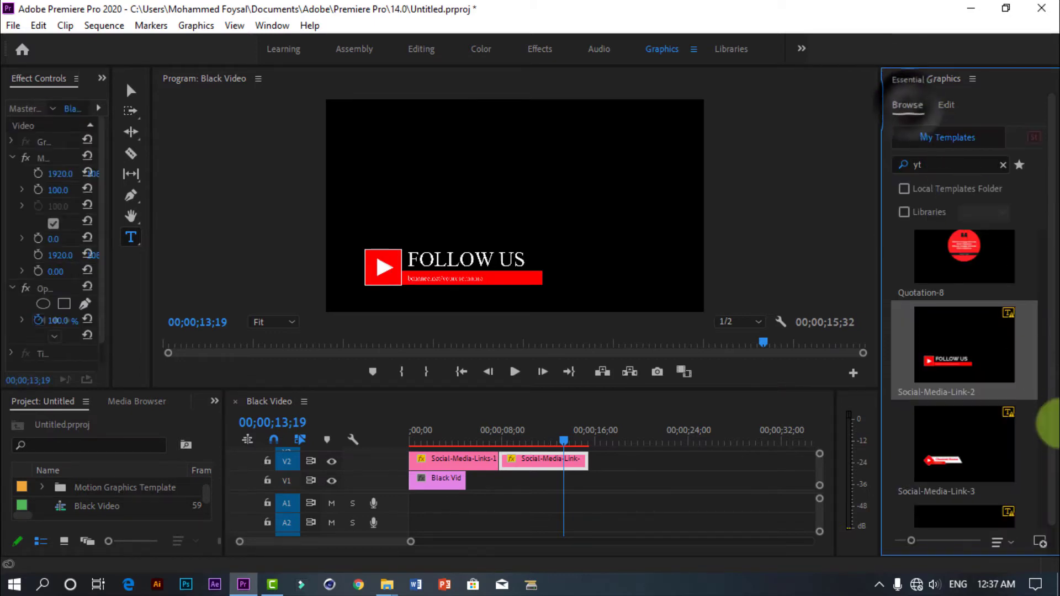
{"action": "scroll", "coordinate": [1047, 430], "scroll_direction": "down", "scroll_amount": 2}
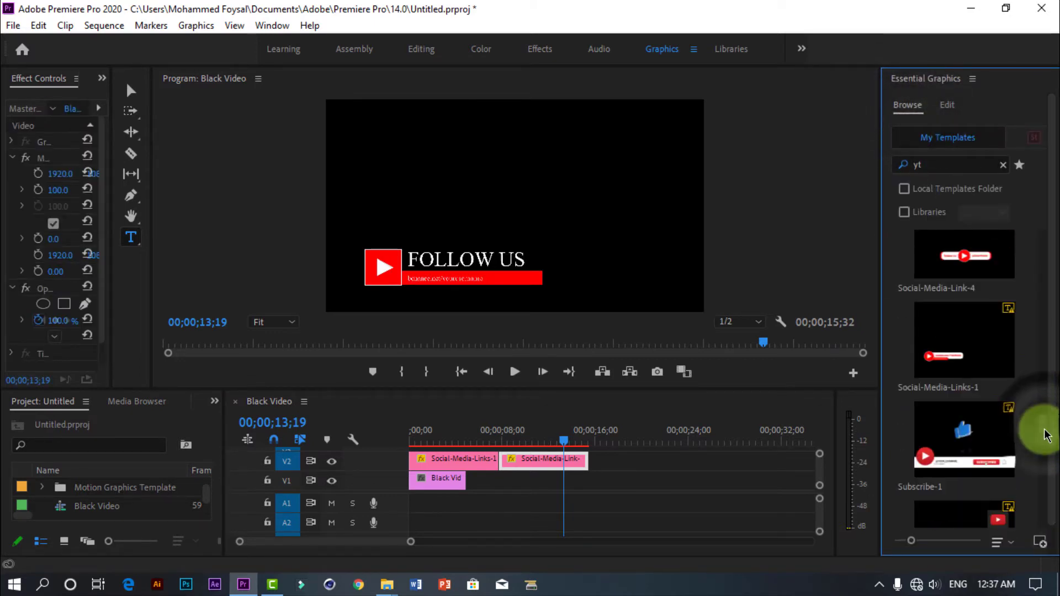
{"action": "scroll", "coordinate": [1046, 436], "scroll_direction": "down", "scroll_amount": 1}
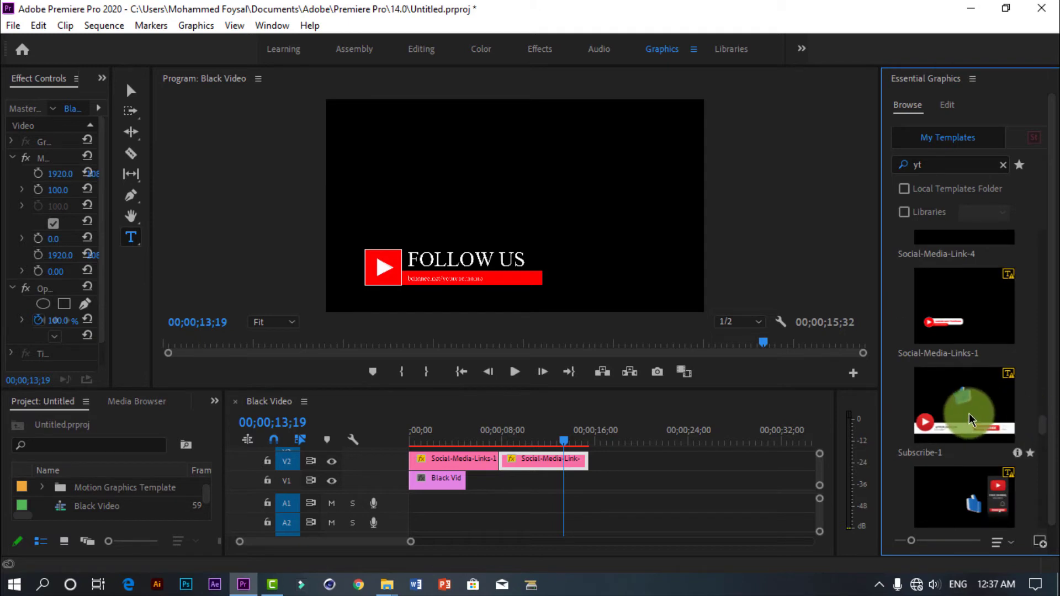
{"action": "left_click_drag", "start_coordinate": [958, 315], "coordinate": [588, 442]}
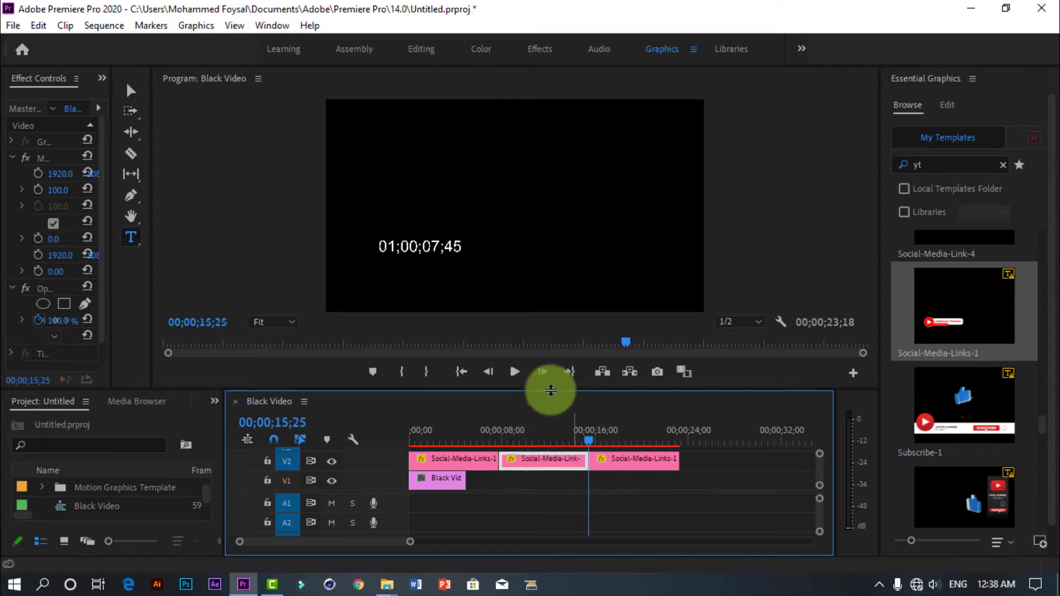
{"action": "left_click", "coordinate": [519, 379]}
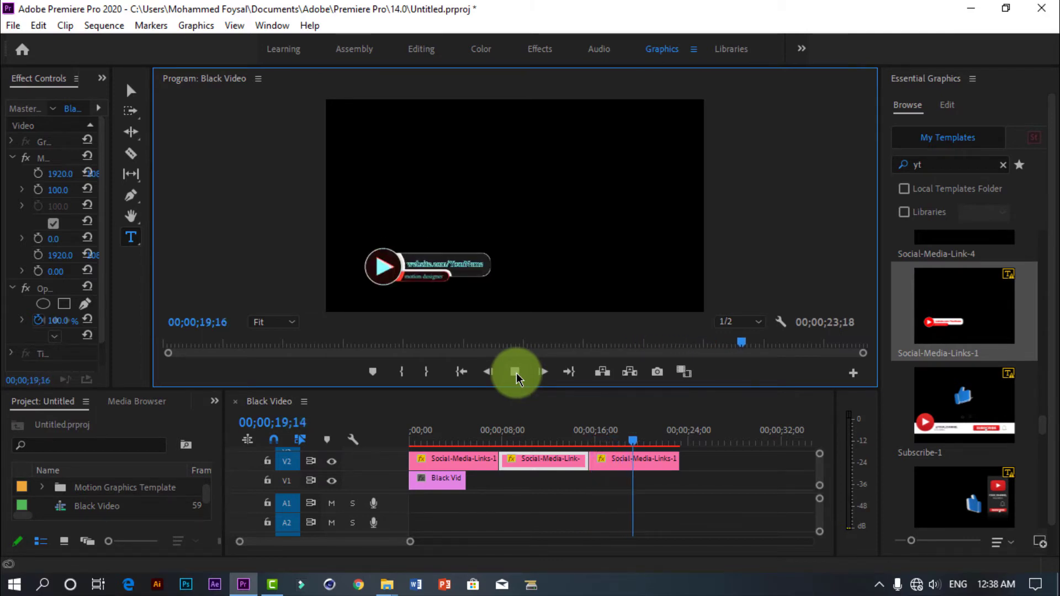
{"action": "left_click", "coordinate": [516, 373]}
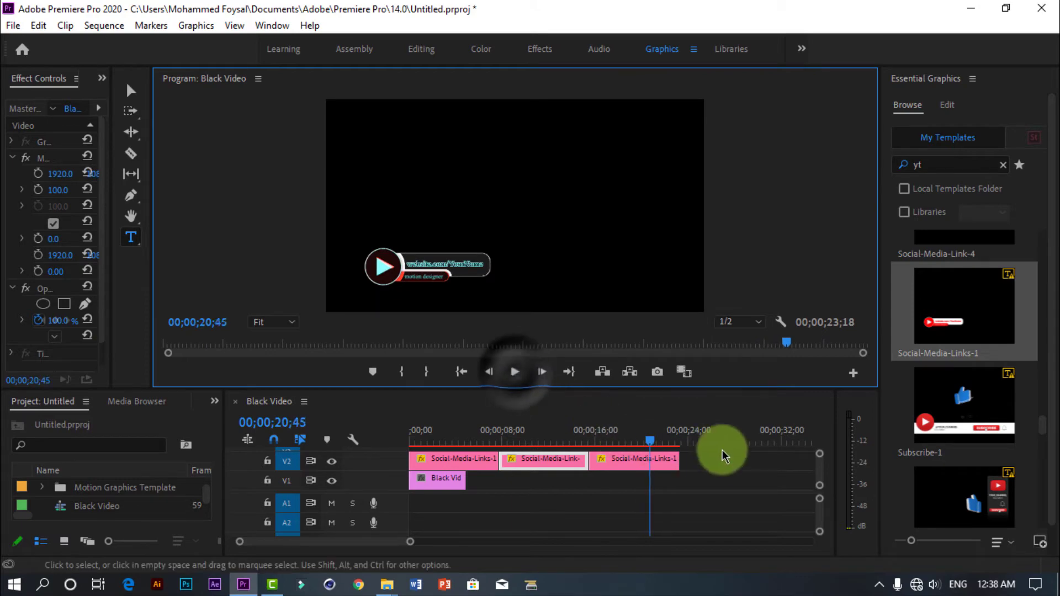
Step: Replace the primary text of the last Social-Media-Links-1 clip with the @ channel handle
{"action": "left_click", "coordinate": [721, 463]}
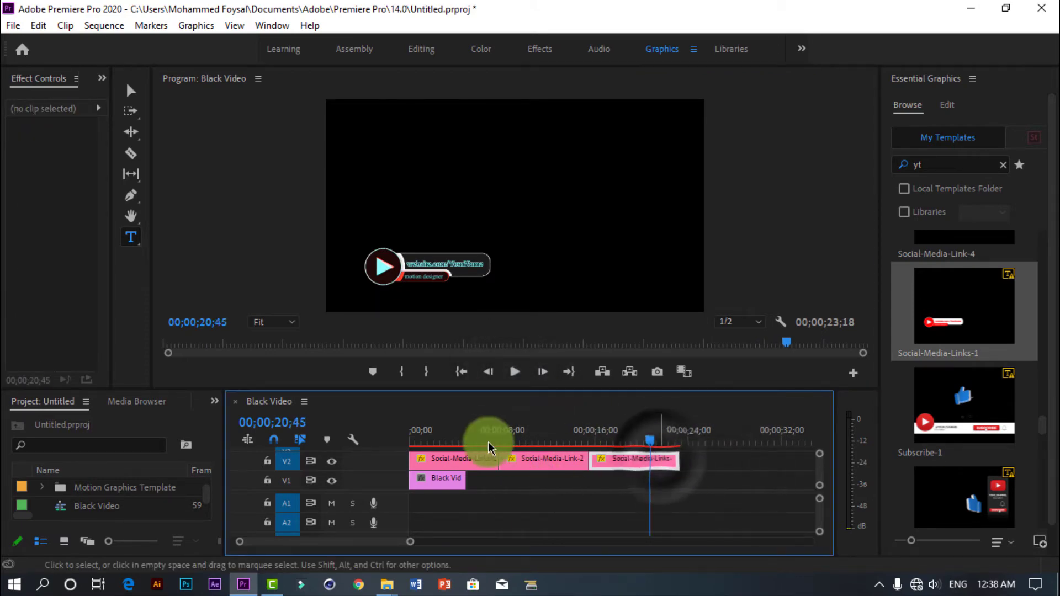
{"action": "left_click", "coordinate": [633, 457]}
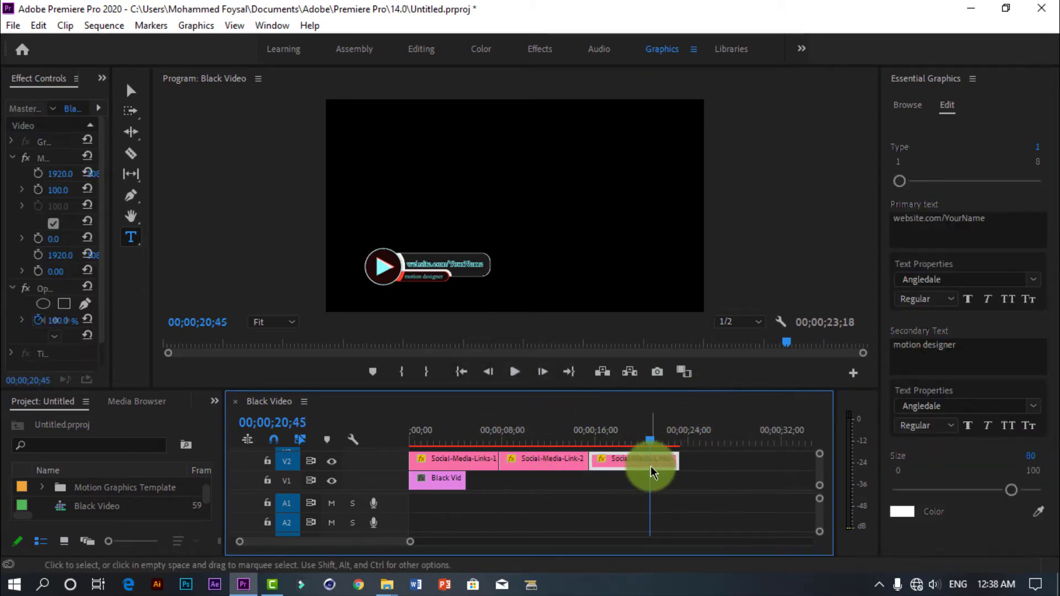
{"action": "left_click", "coordinate": [907, 106]}
{"action": "left_click", "coordinate": [947, 106]}
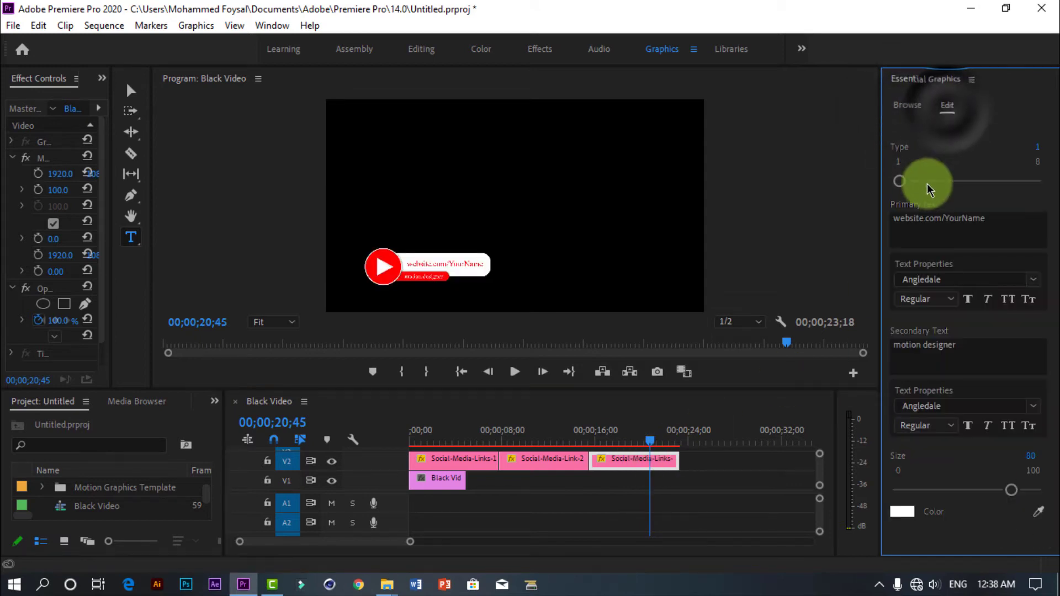
{"action": "left_click", "coordinate": [999, 218]}
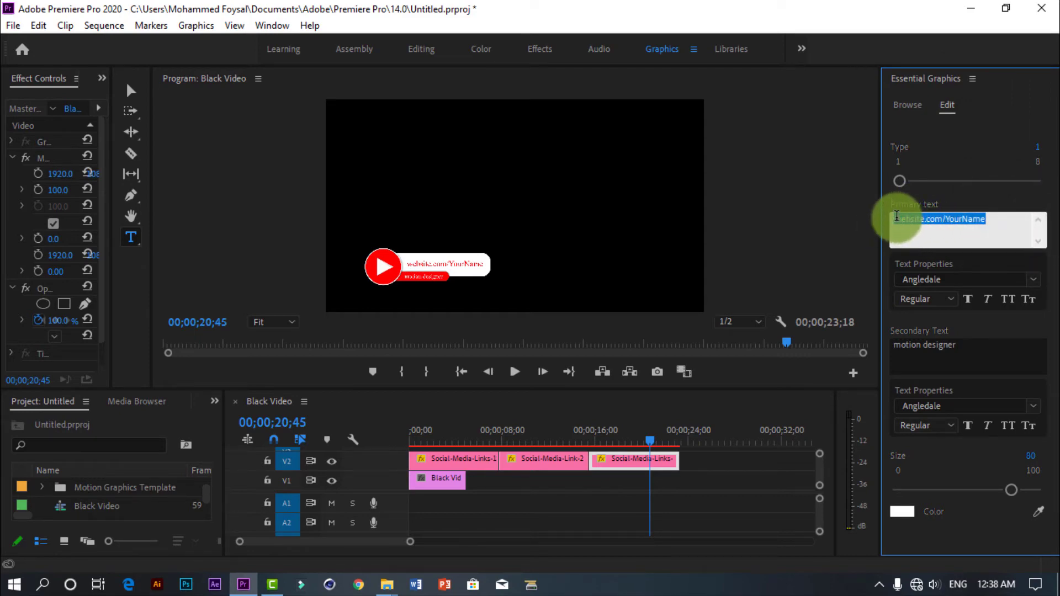
{"action": "left_click", "coordinate": [999, 220]}
{"action": "left_click_drag", "start_coordinate": [998, 221], "coordinate": [852, 192]}
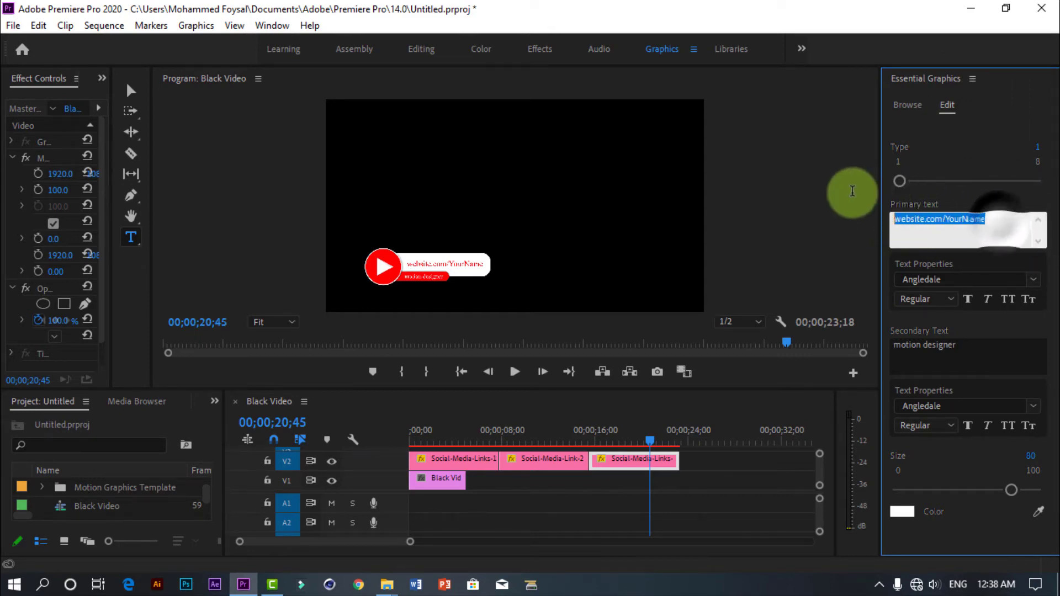
{"action": "left_click_drag", "start_coordinate": [998, 221], "coordinate": [807, 195]}
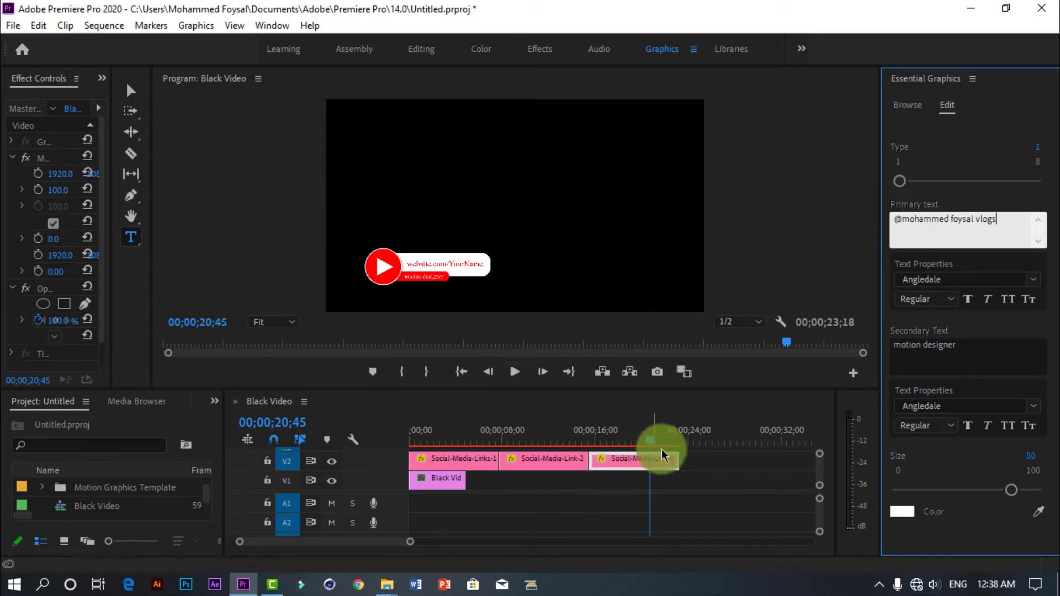
Step: Set the primary text's font to Catamaran
{"action": "left_click", "coordinate": [1035, 282]}
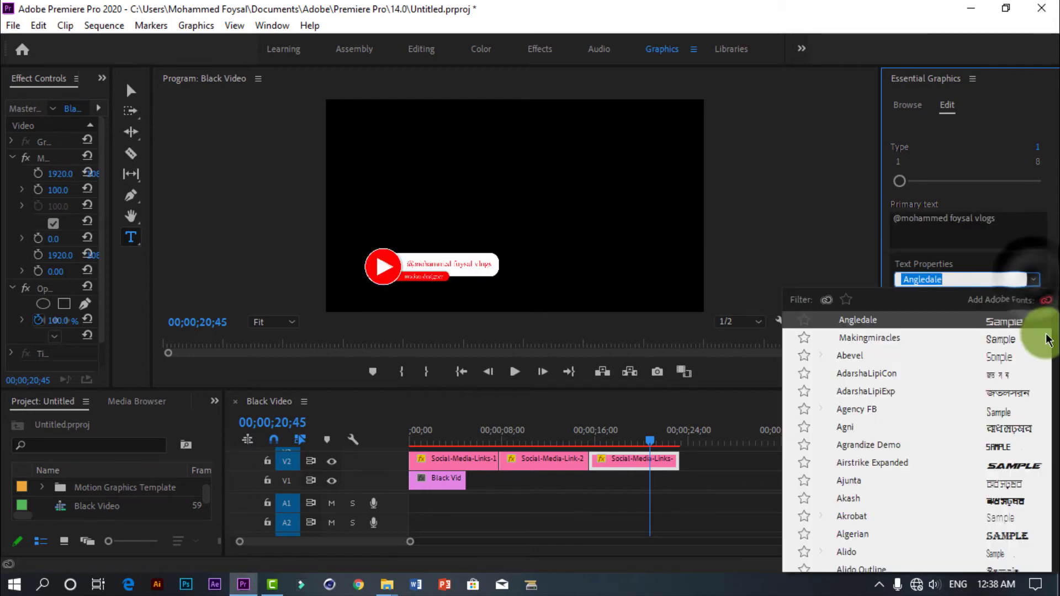
{"action": "left_click_drag", "start_coordinate": [1053, 335], "coordinate": [1054, 358]}
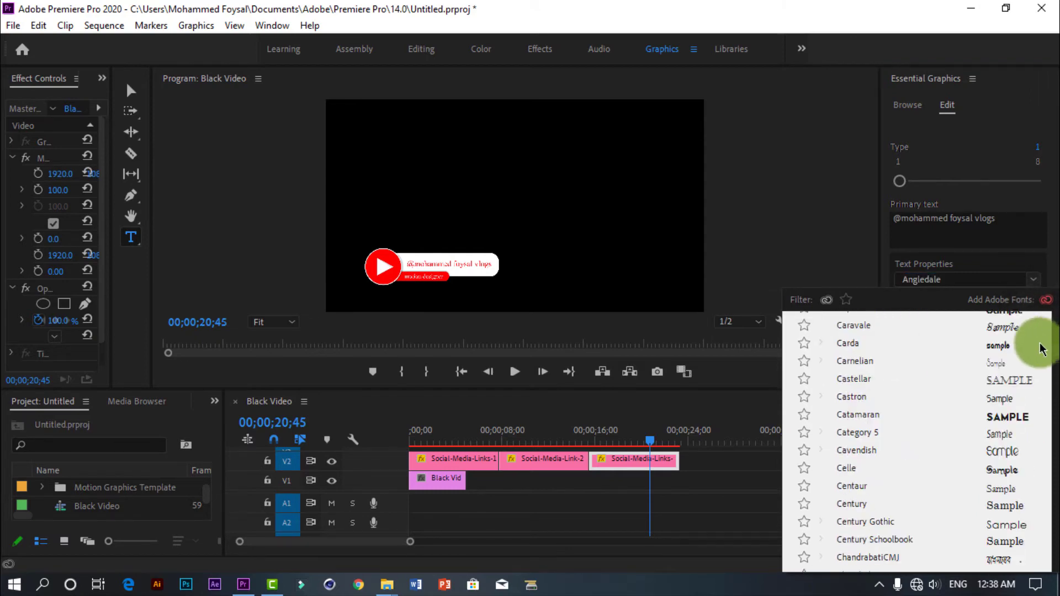
{"action": "left_click", "coordinate": [1021, 417]}
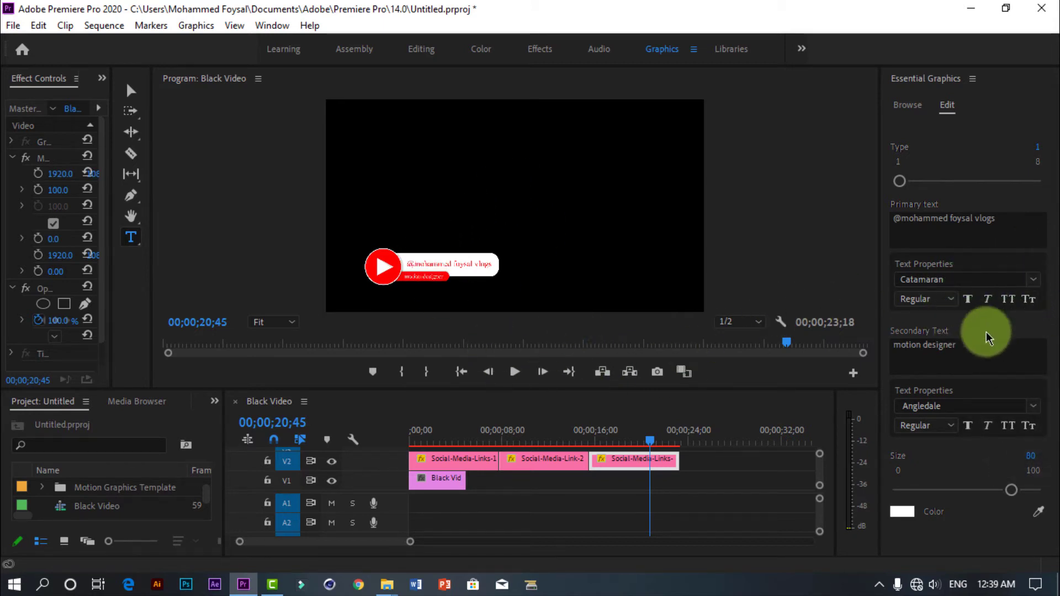
Step: Replace the clip's secondary text with "sub now"
{"action": "left_click", "coordinate": [933, 349]}
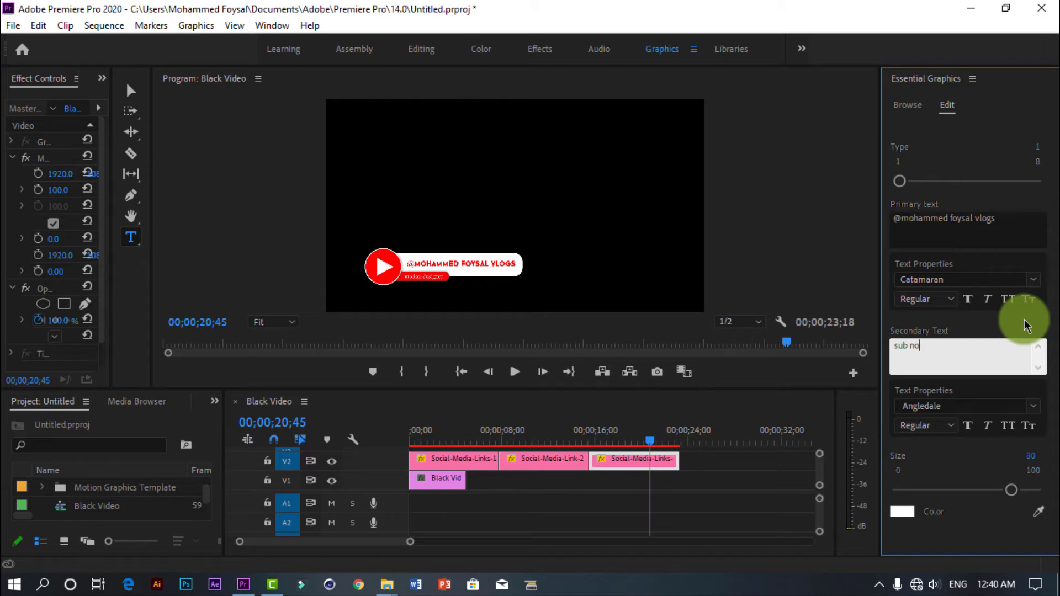
{"action": "left_click_drag", "start_coordinate": [947, 353], "coordinate": [793, 350]}
{"action": "left_click", "coordinate": [974, 357]}
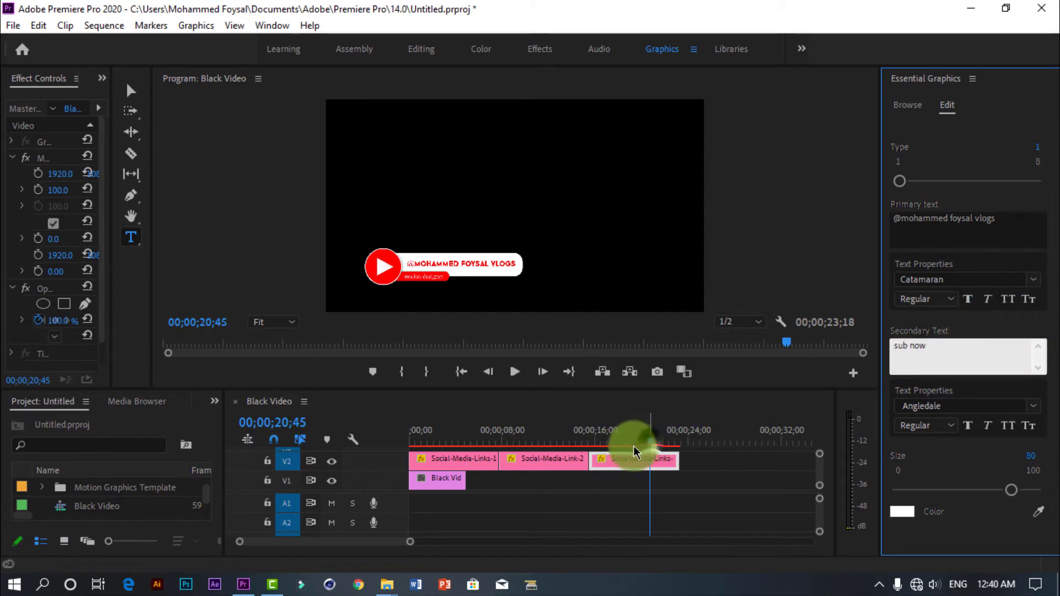
Step: Enlarge the program preview to 50% and play the edited Social-Media-Links-1 clip from its start
{"action": "left_click_drag", "start_coordinate": [634, 446], "coordinate": [593, 451]}
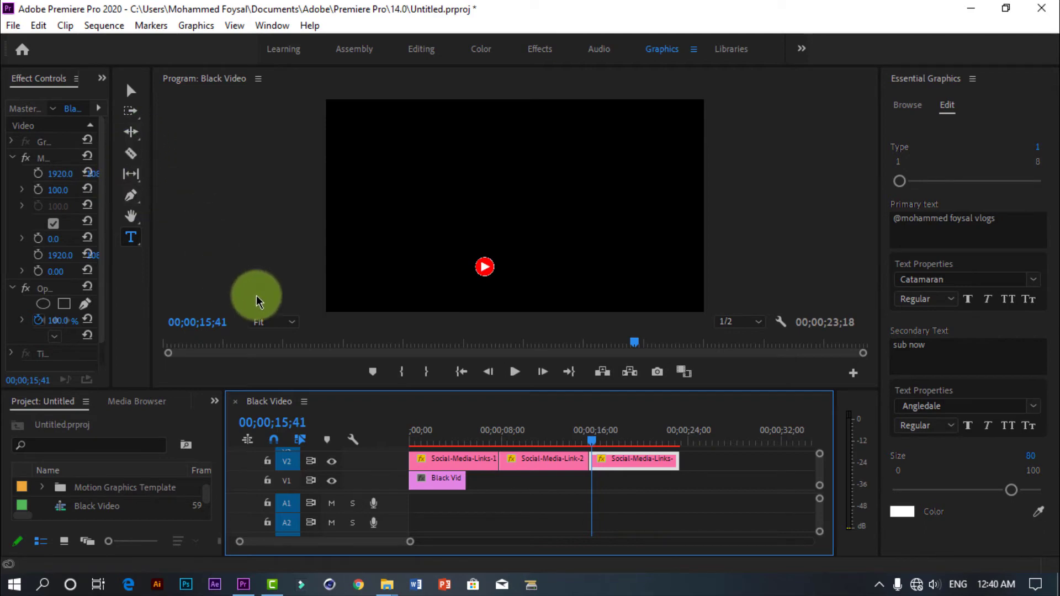
{"action": "left_click", "coordinate": [282, 323]}
{"action": "left_click", "coordinate": [282, 389]}
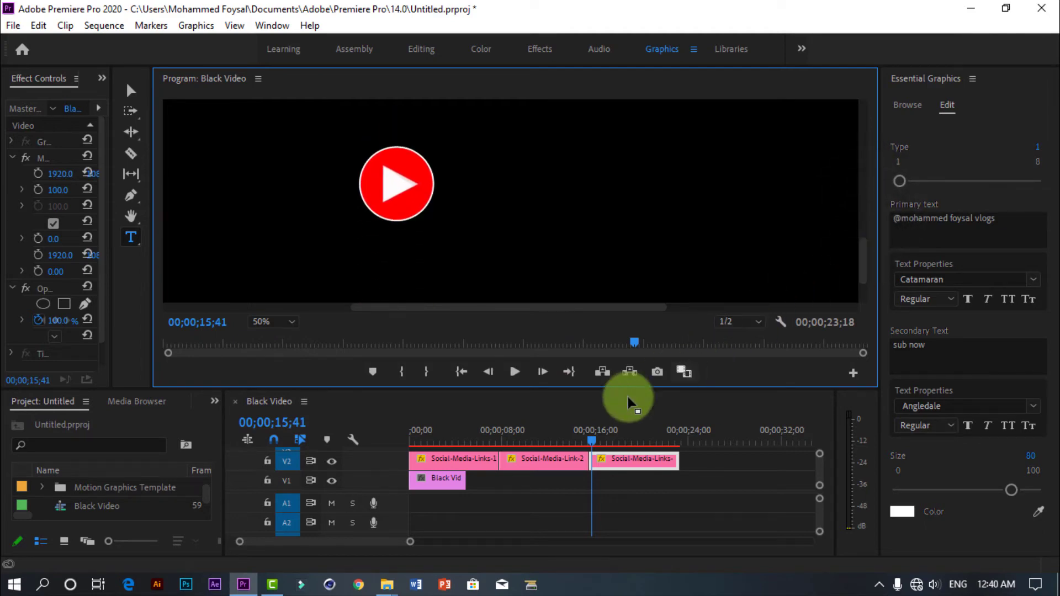
{"action": "left_click_drag", "start_coordinate": [592, 441], "coordinate": [586, 440]}
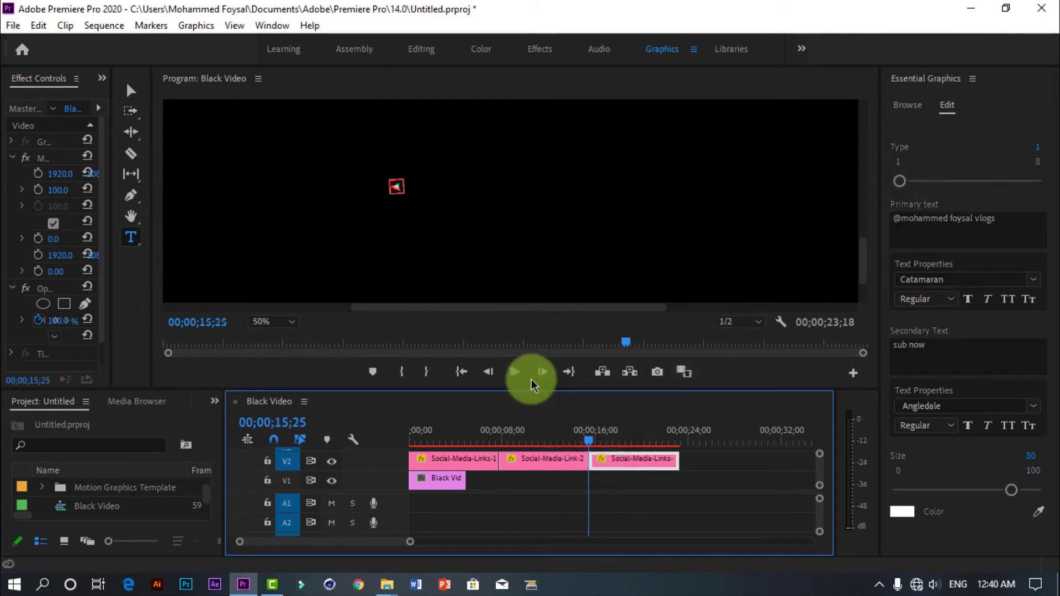
{"action": "left_click", "coordinate": [515, 371]}
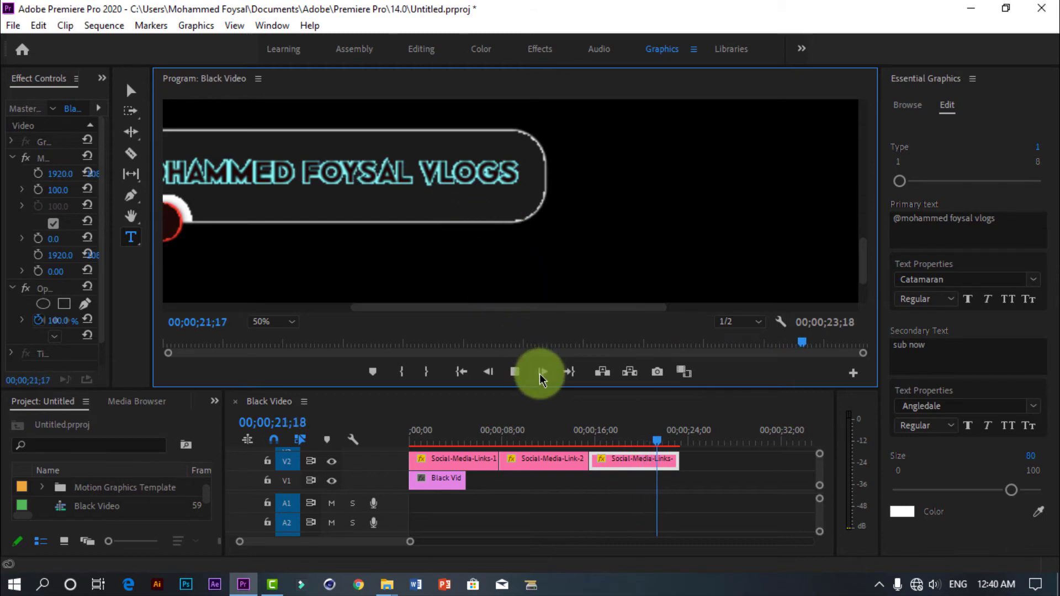
{"action": "left_click", "coordinate": [514, 372]}
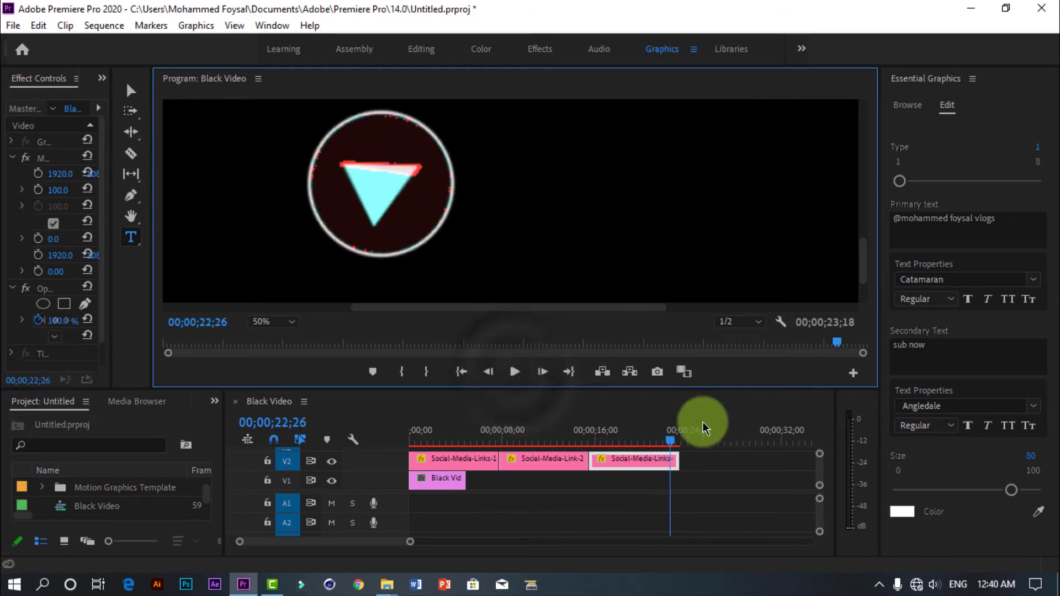
Step: Replay the edited clip from near its beginning, starting at about 16 seconds, and stop it partway
{"action": "left_click_drag", "start_coordinate": [675, 442], "coordinate": [601, 445]}
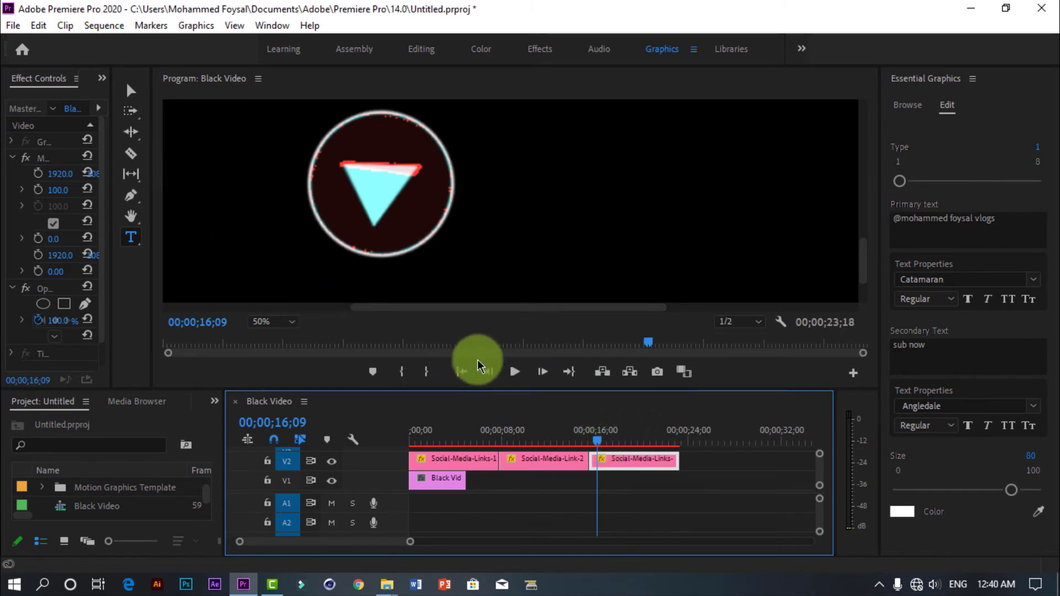
{"action": "left_click", "coordinate": [516, 372]}
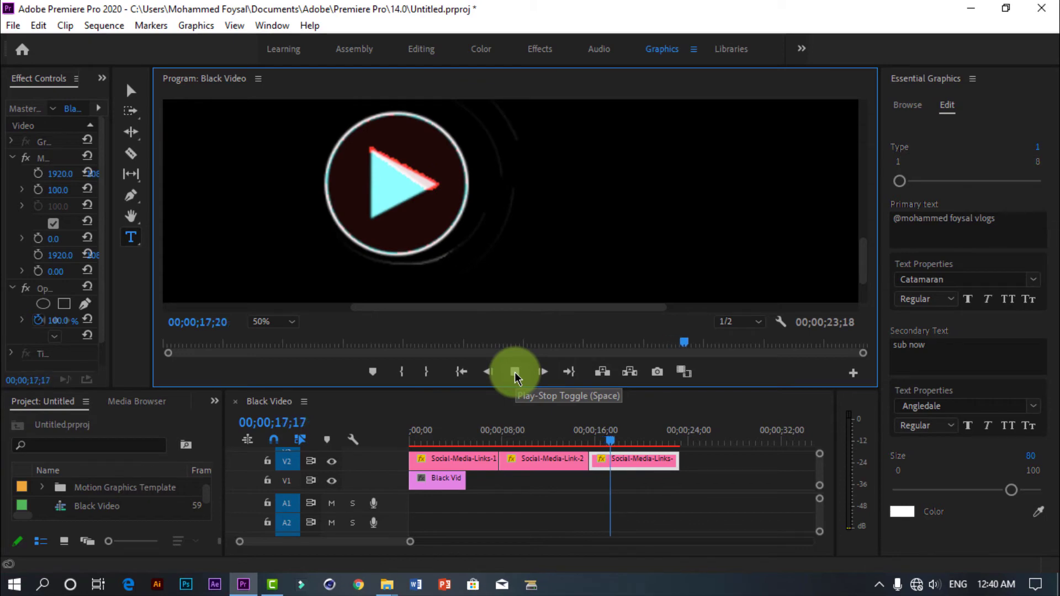
{"action": "left_click", "coordinate": [516, 372]}
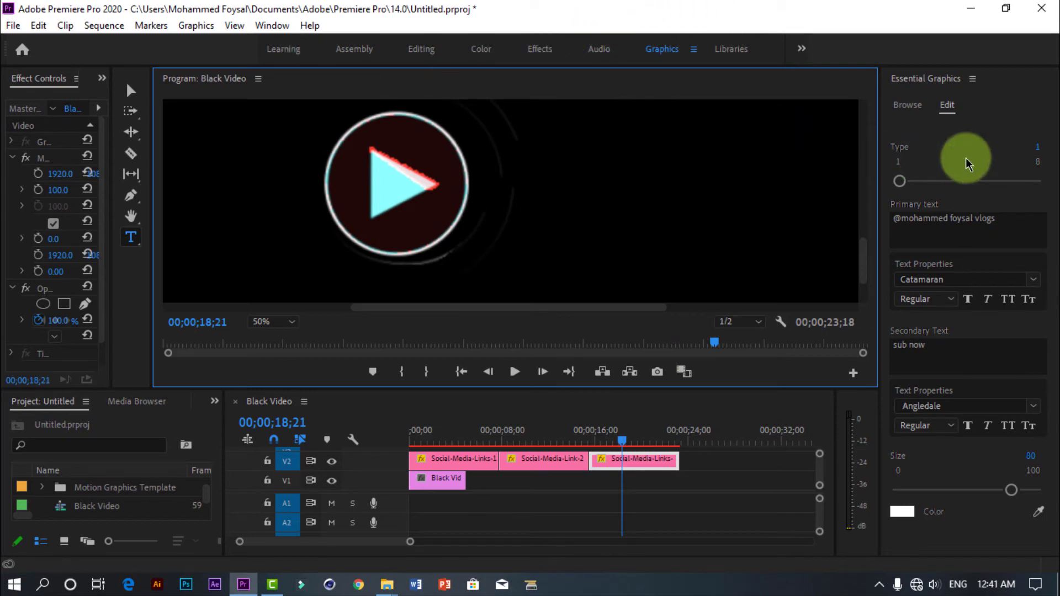
Step: Browse further through the templates, check the 009. End-Cards folder of YT-Pack in File Explorer, and return to Premiere Pro
{"action": "left_click", "coordinate": [910, 105]}
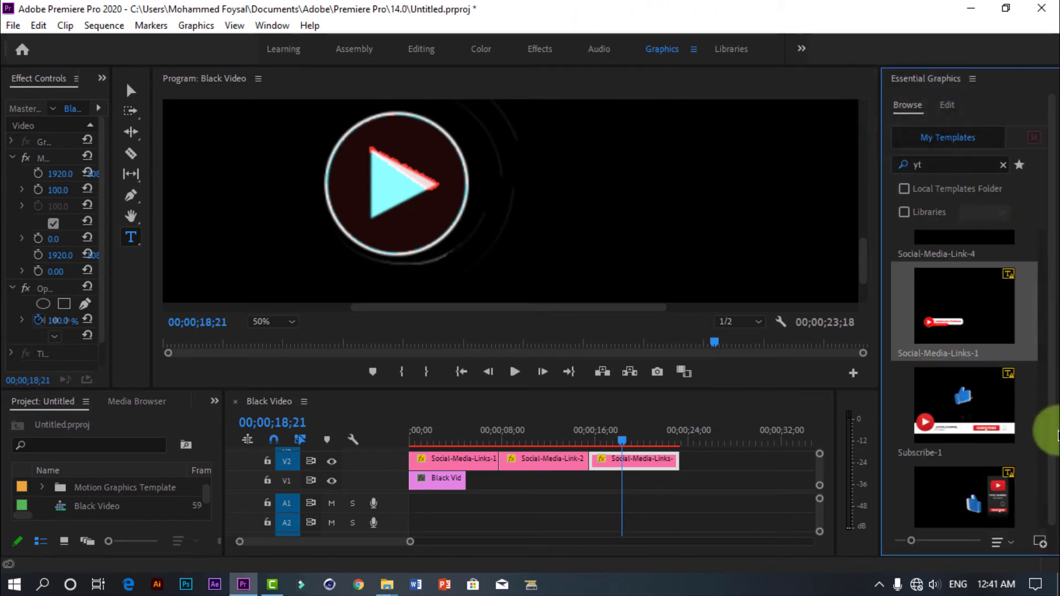
{"action": "left_click_drag", "start_coordinate": [1049, 426], "coordinate": [1052, 458]}
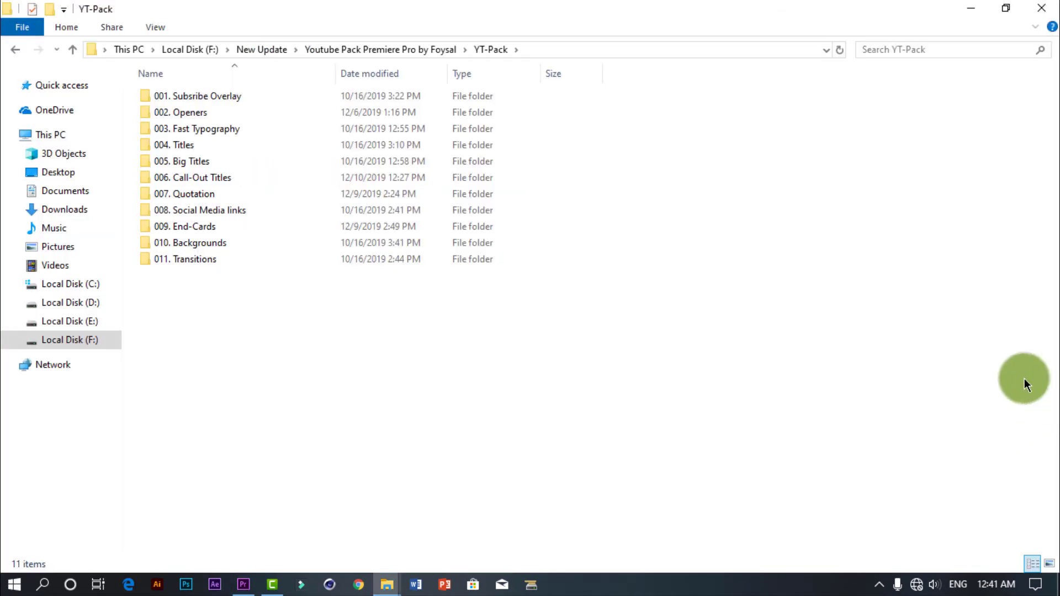
{"action": "double_click", "coordinate": [173, 224]}
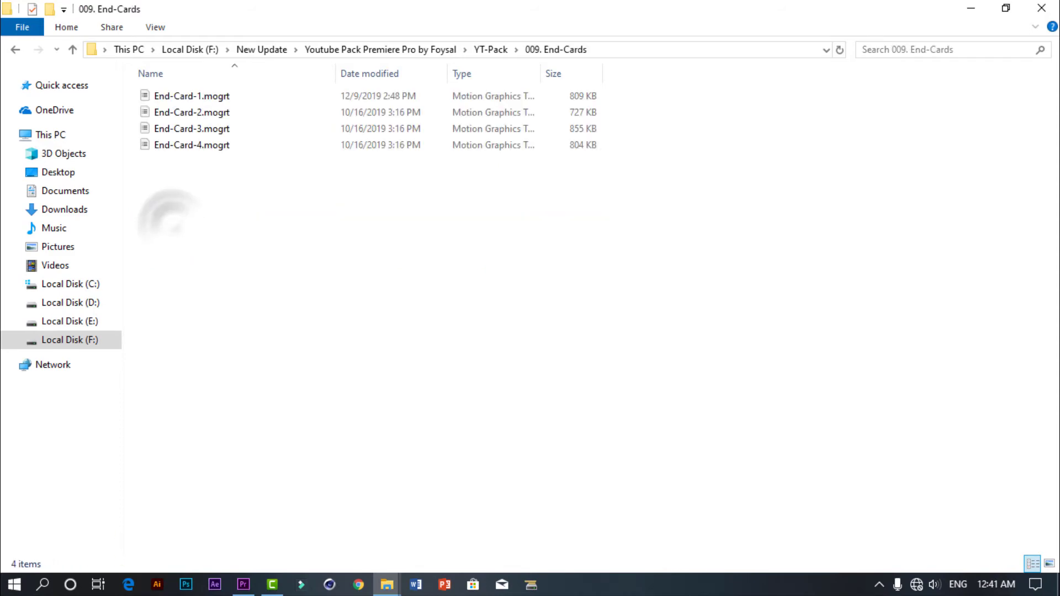
{"action": "left_click", "coordinate": [973, 10]}
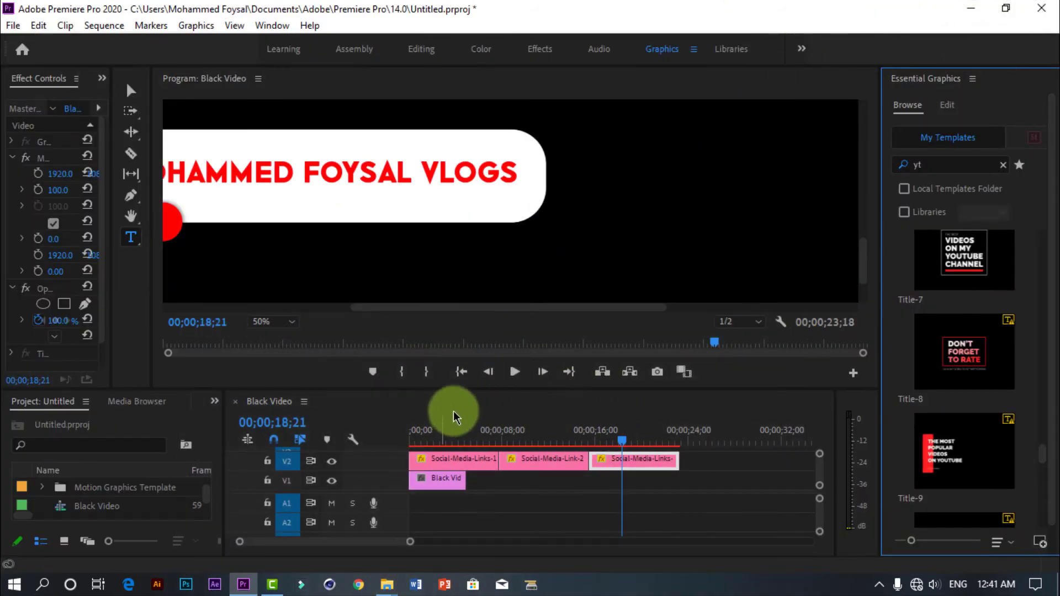
Step: Move the playhead to 00;00;17;25 in the last clip and reduce the program preview to 25%
{"action": "left_click", "coordinate": [611, 441]}
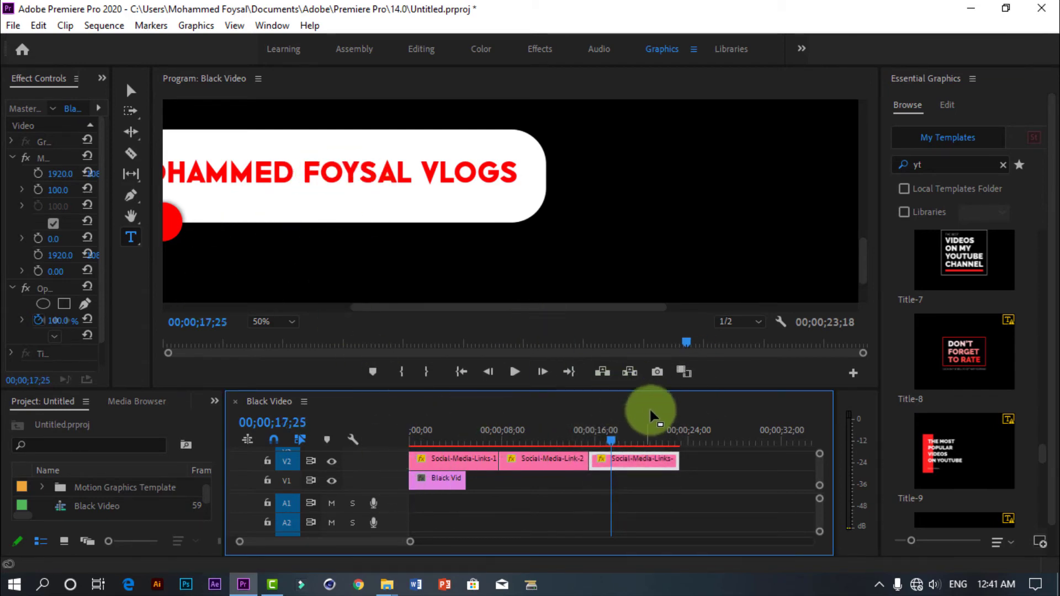
{"action": "left_click", "coordinate": [279, 327]}
{"action": "left_click", "coordinate": [277, 378]}
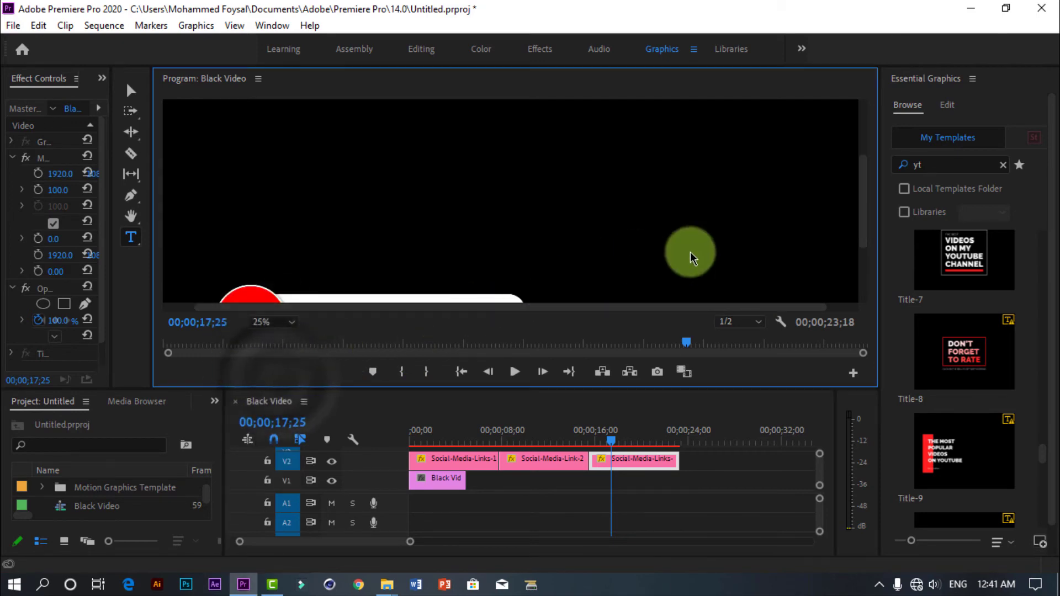
Step: Play the last Social-Media-Links-1 clip from its beginning and stop it partway, near 00;00;21;38
{"action": "left_click_drag", "start_coordinate": [864, 229], "coordinate": [867, 270]}
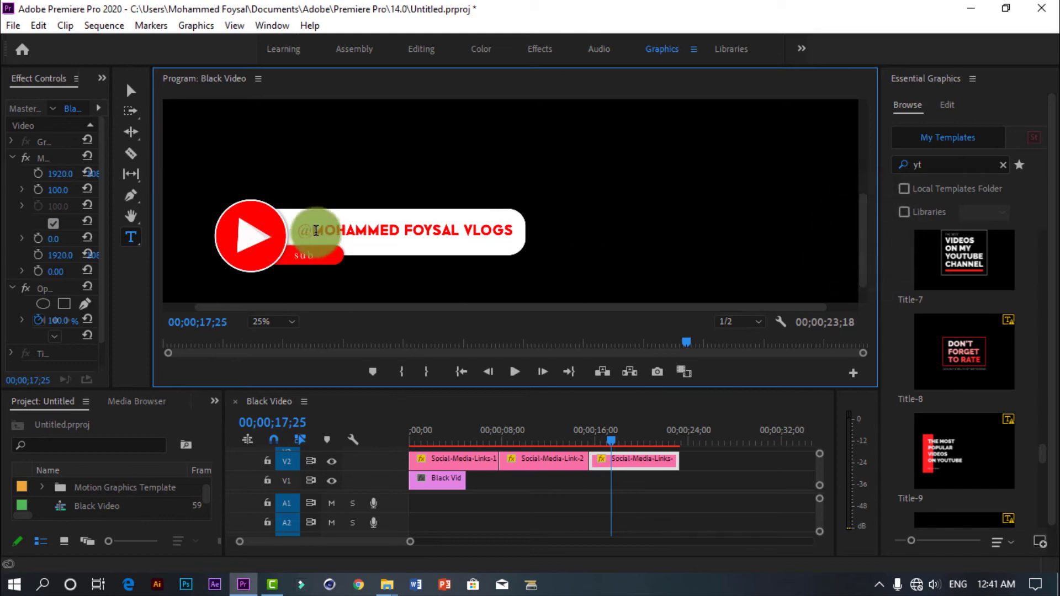
{"action": "left_click_drag", "start_coordinate": [612, 446], "coordinate": [598, 442]}
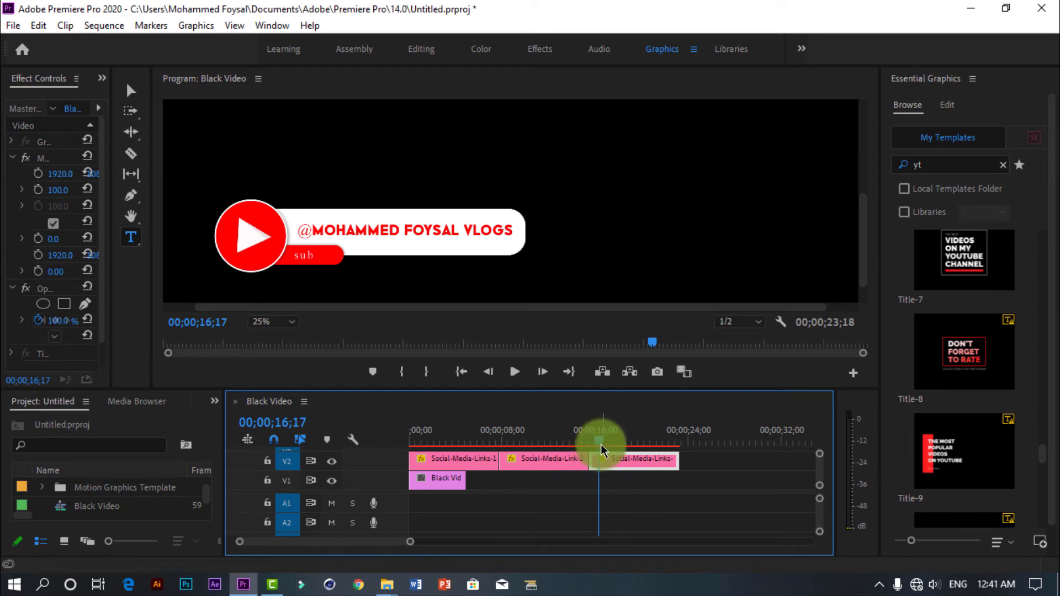
{"action": "left_click_drag", "start_coordinate": [594, 449], "coordinate": [587, 444]}
{"action": "left_click", "coordinate": [514, 371]}
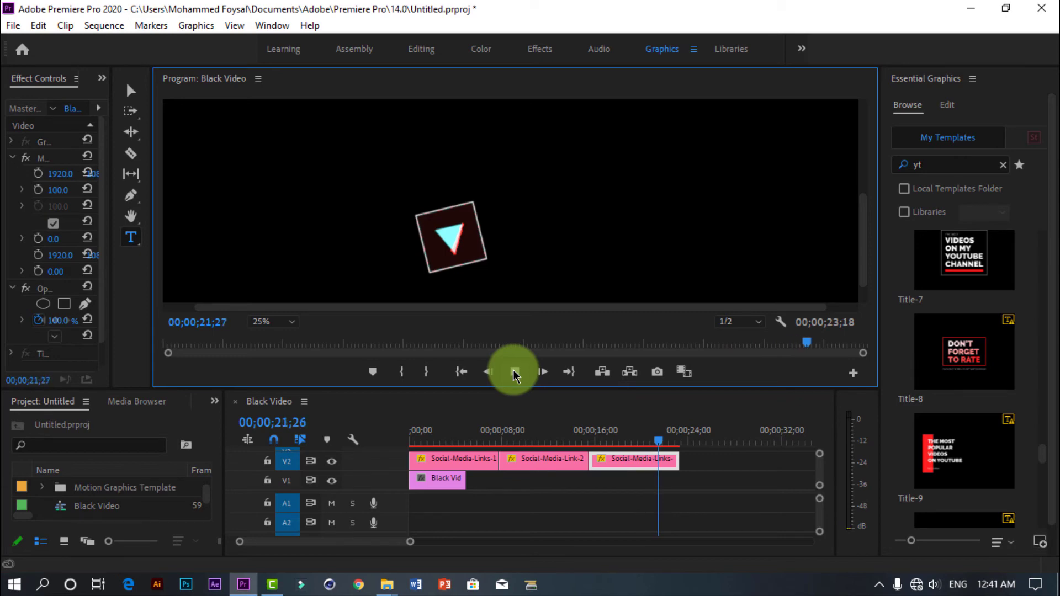
{"action": "left_click", "coordinate": [513, 373]}
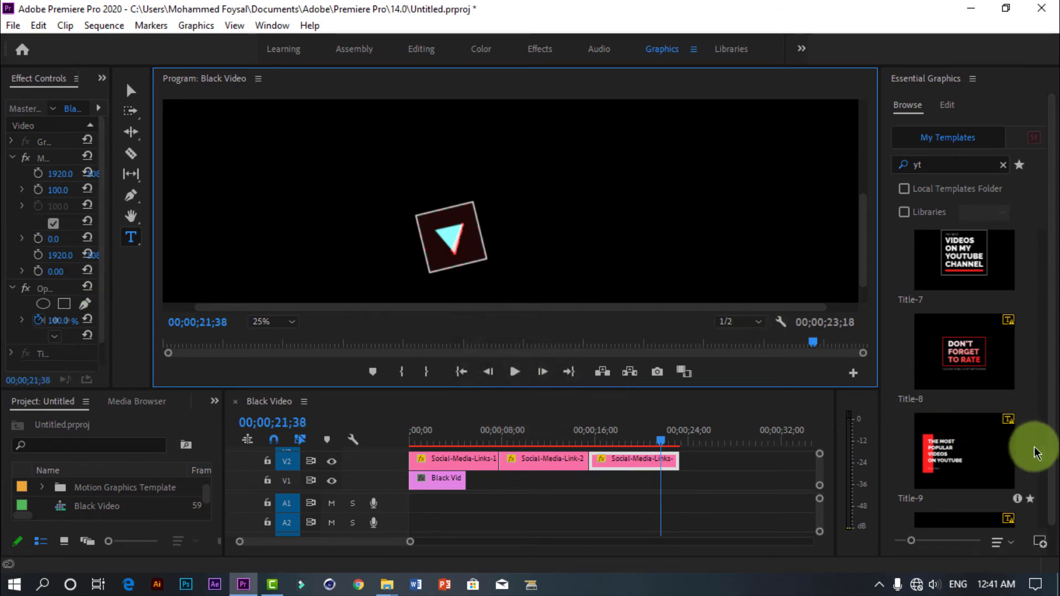
Step: Browse the transition and call-out templates, and clear the "yt" search filter
{"action": "scroll", "coordinate": [1041, 457], "scroll_direction": "down", "scroll_amount": 10}
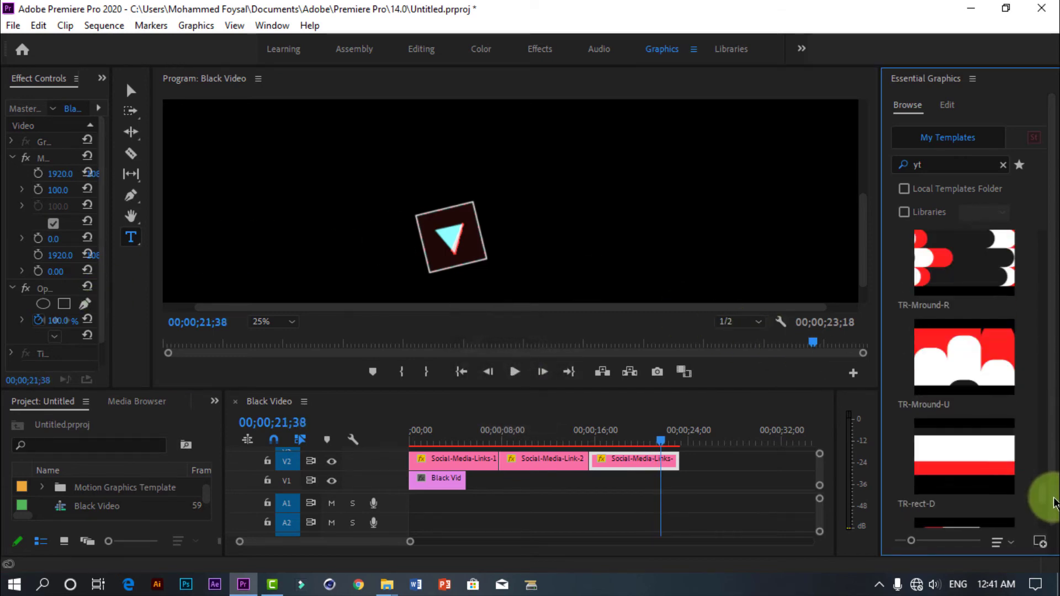
{"action": "left_click_drag", "start_coordinate": [1053, 504], "coordinate": [1037, 355]}
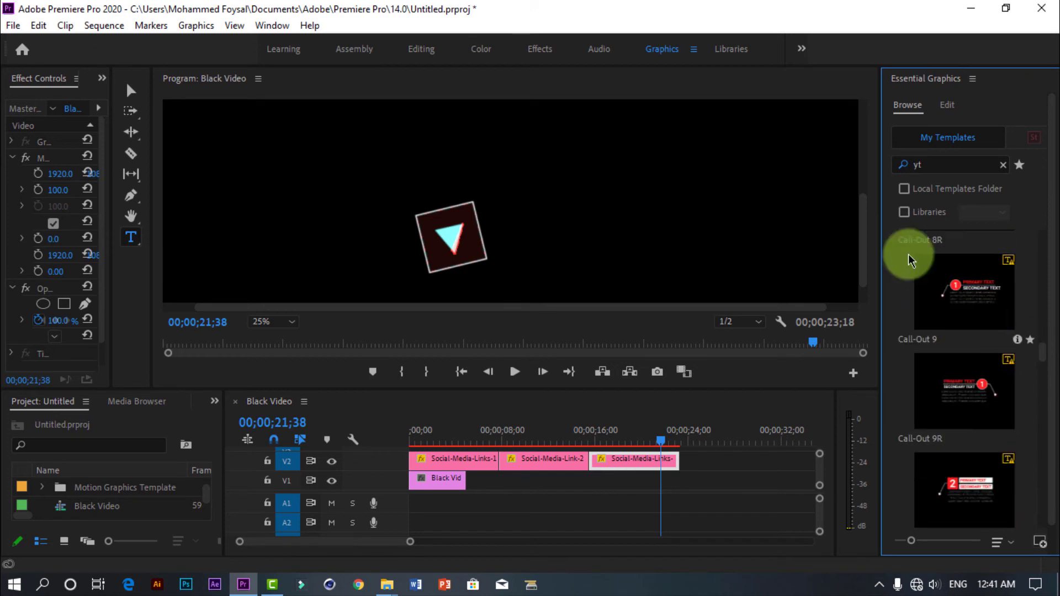
{"action": "left_click", "coordinate": [1004, 165]}
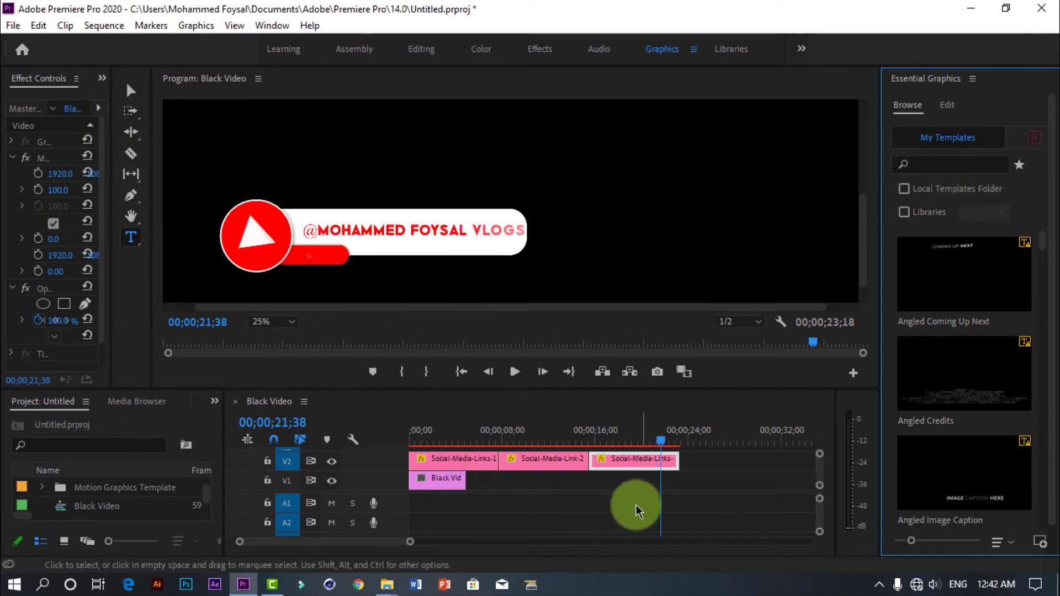
Step: Delete all Social-Media-Links clips and the Black Video clip from the Black Video sequence
{"action": "left_click", "coordinate": [606, 476]}
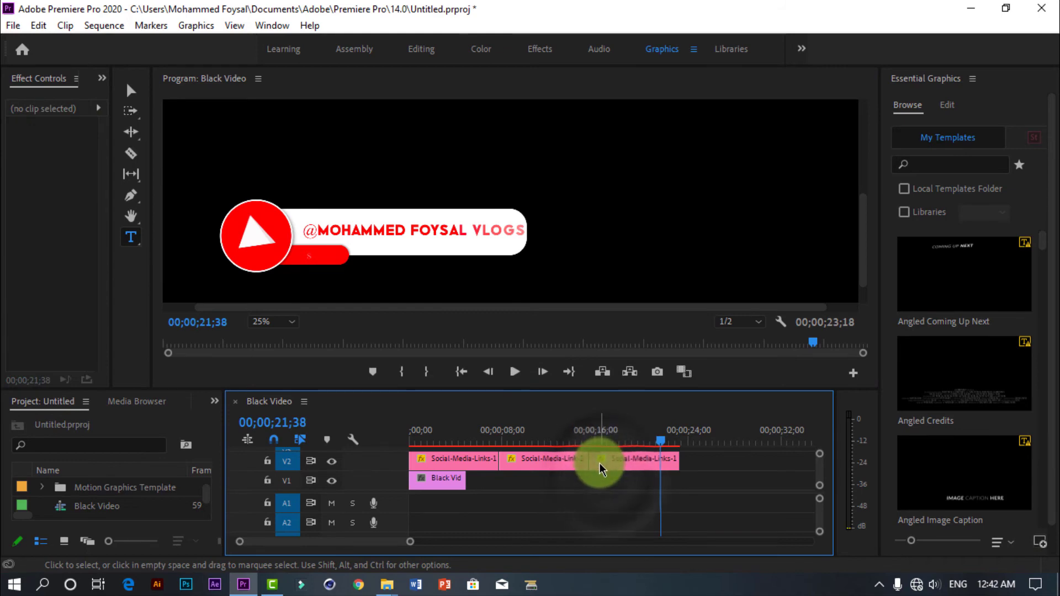
{"action": "left_click", "coordinate": [621, 465]}
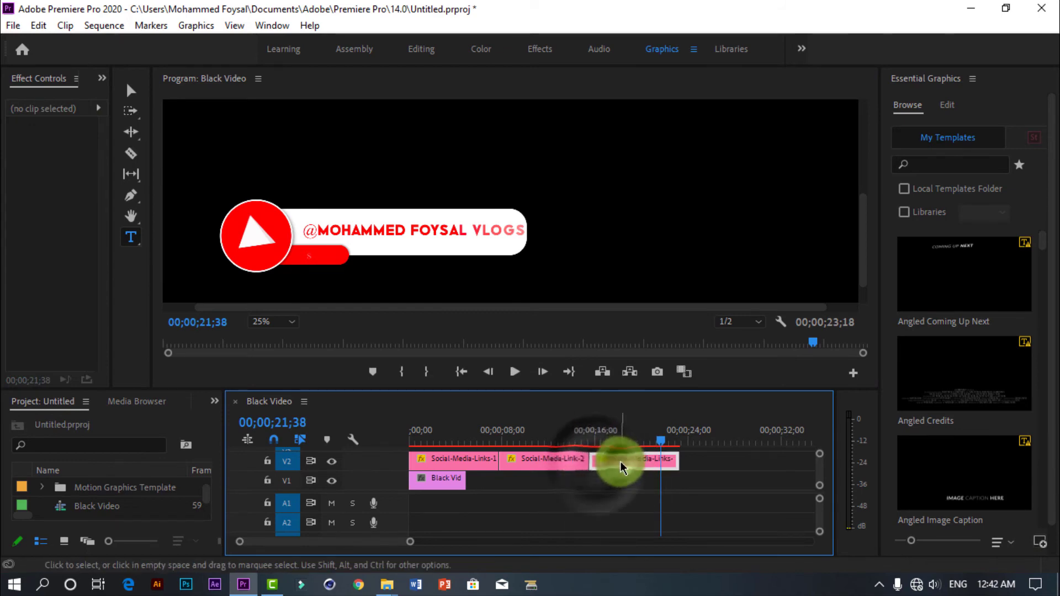
{"action": "key", "text": "Delete"}
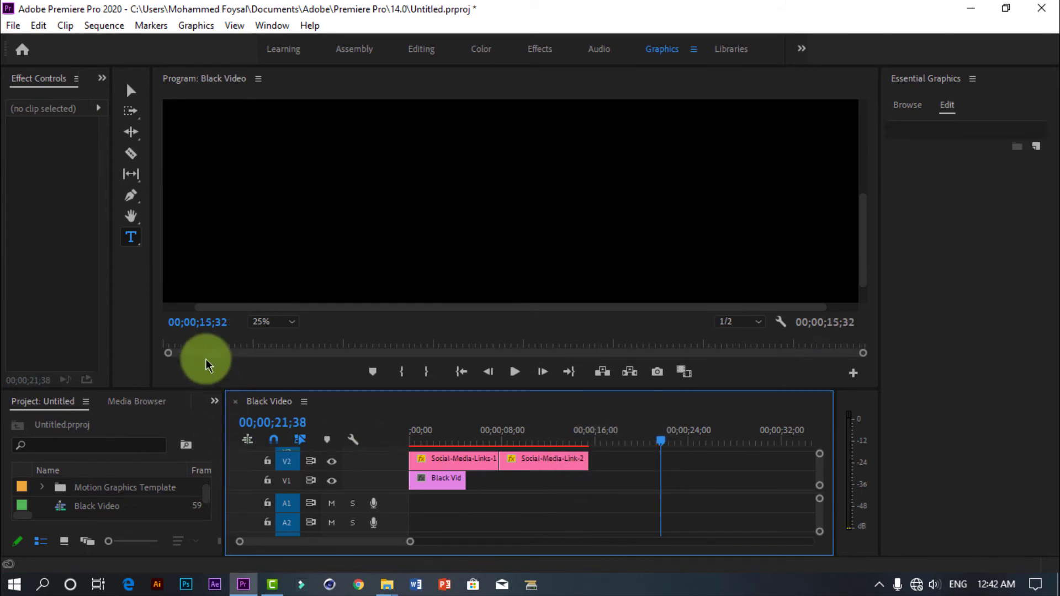
{"action": "left_click_drag", "start_coordinate": [659, 442], "coordinate": [409, 496]}
{"action": "key", "text": "Delete"}
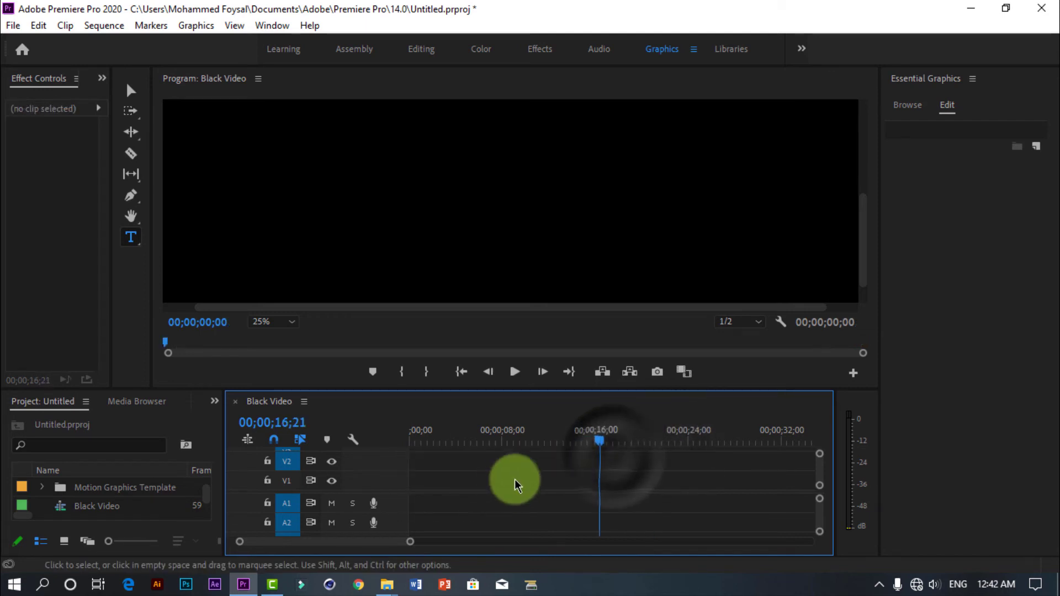
Step: Search the motion graphics templates for "end" and place End-Card-1 at the start of V1, dismissing the fonts warning
{"action": "left_click", "coordinate": [912, 106]}
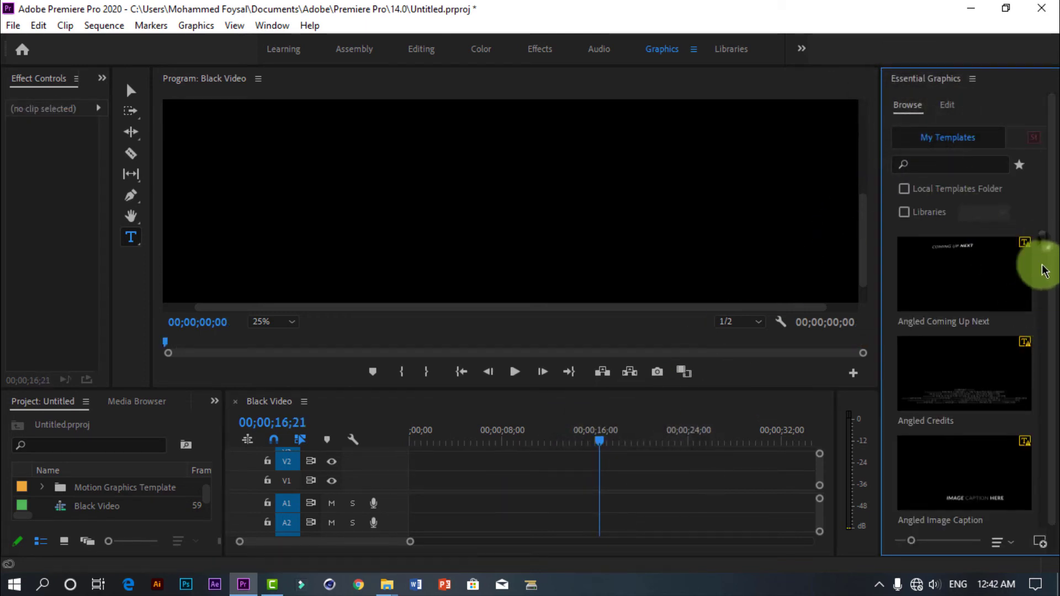
{"action": "left_click_drag", "start_coordinate": [1045, 270], "coordinate": [1043, 499]}
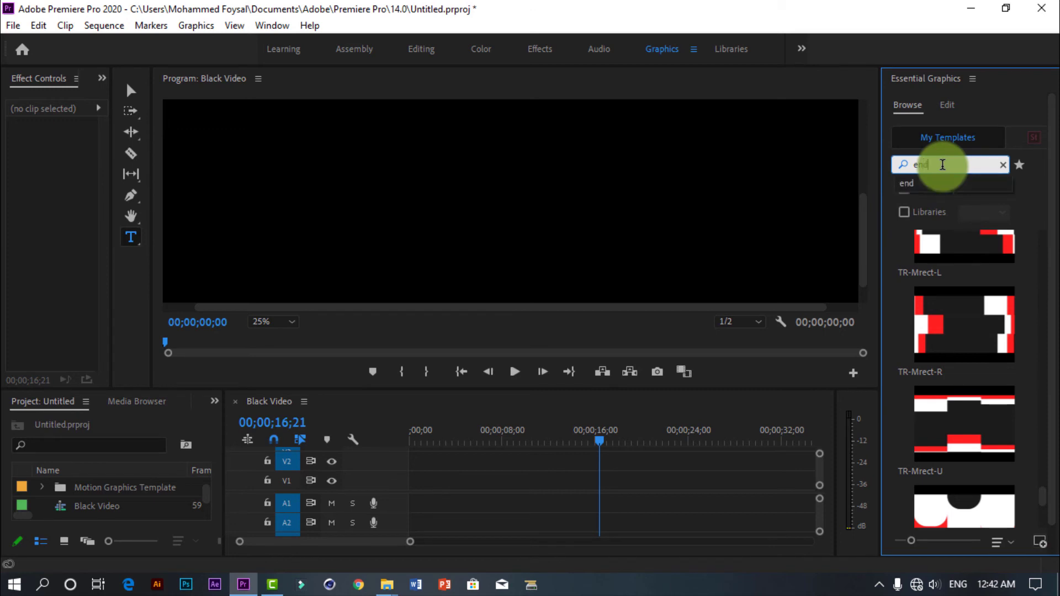
{"action": "key", "text": "Return"}
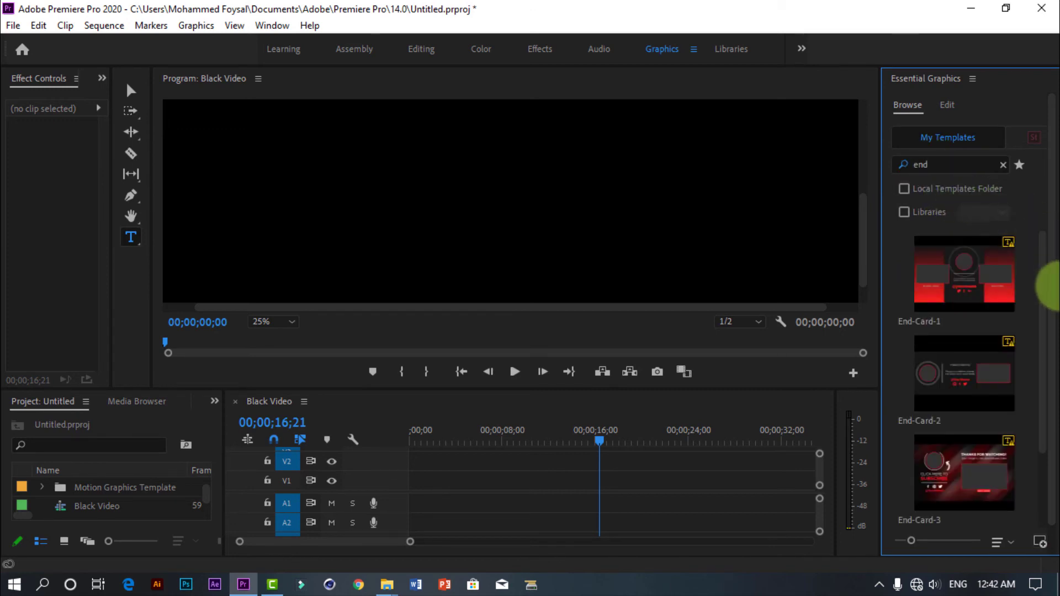
{"action": "mouse_move", "coordinate": [1040, 275]}
{"action": "left_mouse_down"}
{"action": "mouse_move", "coordinate": [1043, 315]}
{"action": "mouse_move", "coordinate": [1041, 273]}
{"action": "left_mouse_up"}
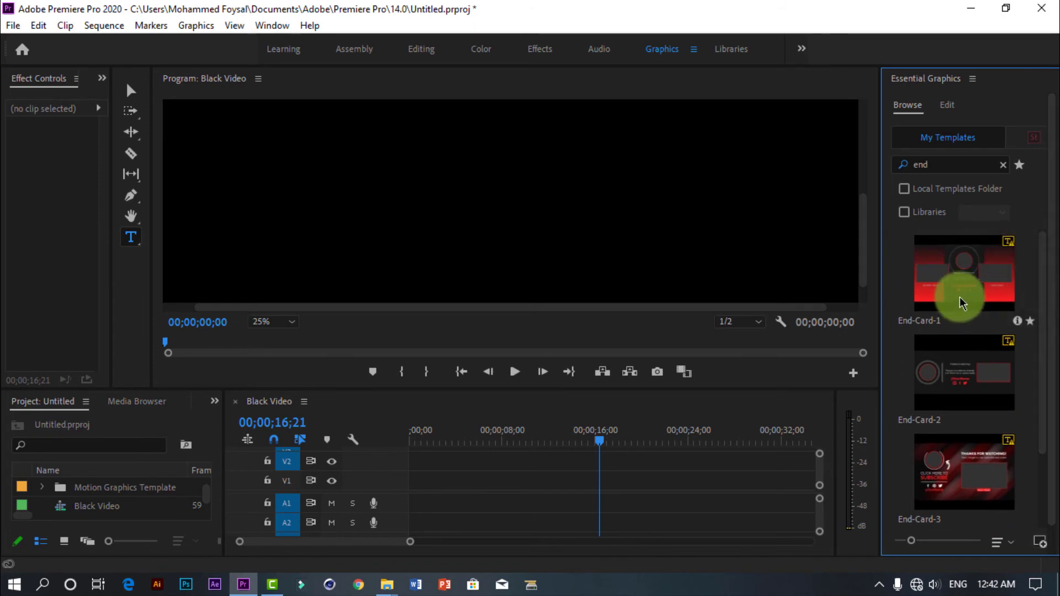
{"action": "left_click_drag", "start_coordinate": [972, 293], "coordinate": [414, 482]}
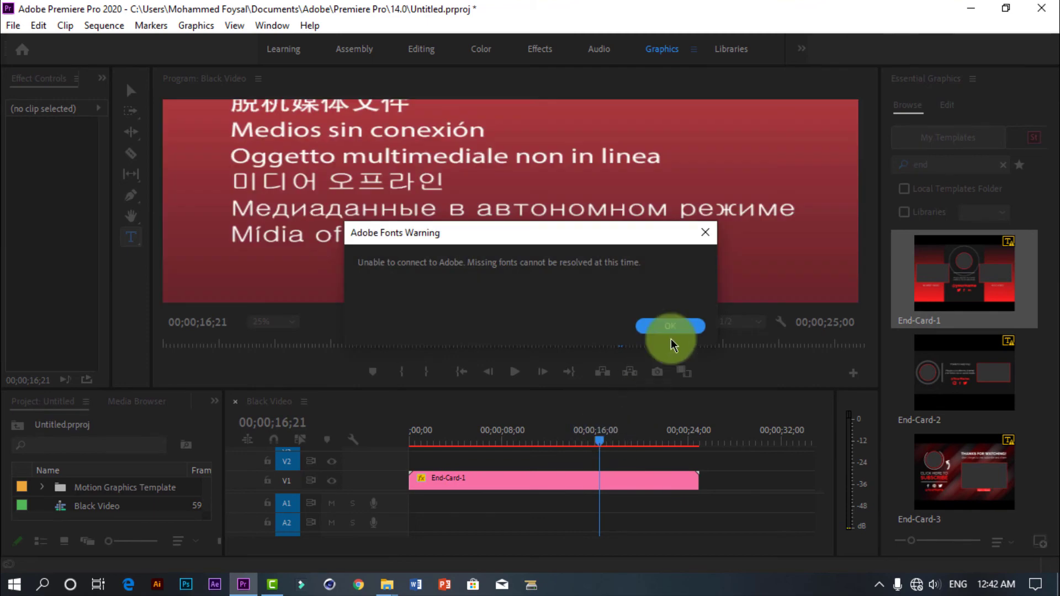
{"action": "left_click", "coordinate": [711, 427]}
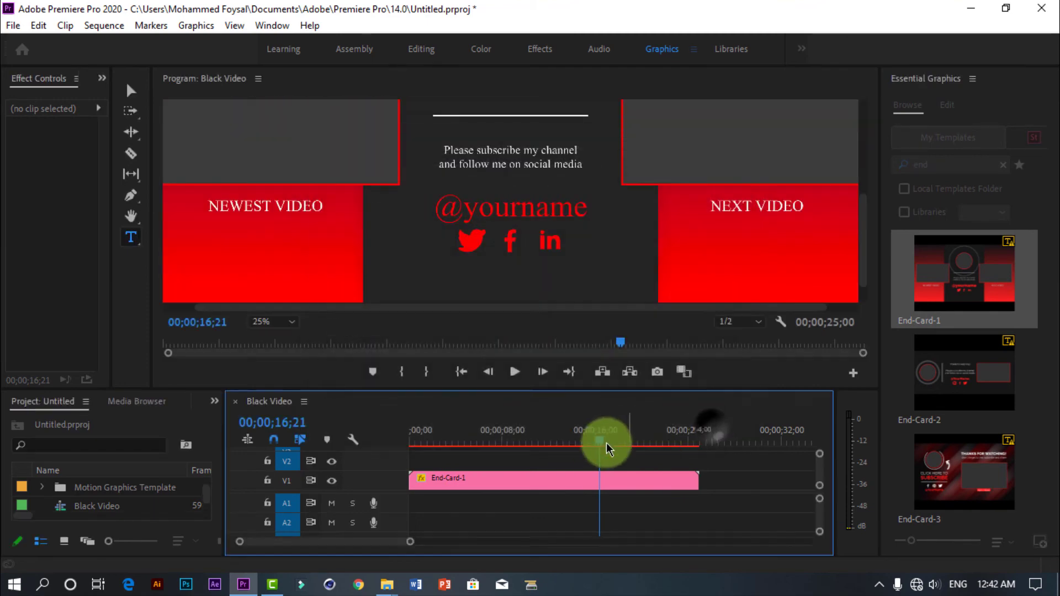
Step: Set the program preview to Fit and play End-Card-1 from its start, stopping at 00;00;07;56
{"action": "key", "text": "Home"}
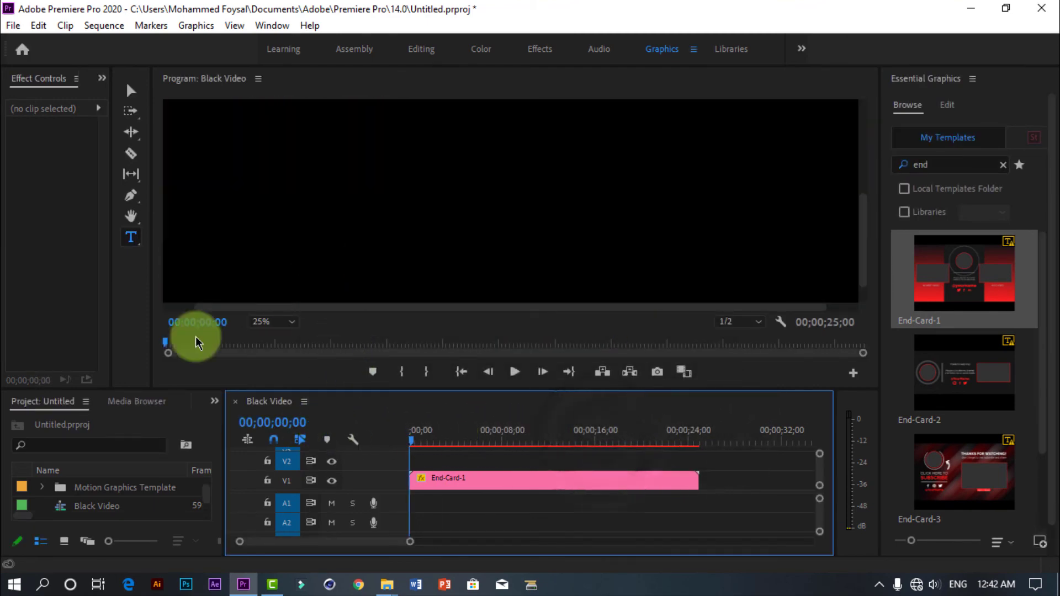
{"action": "left_click", "coordinate": [272, 326]}
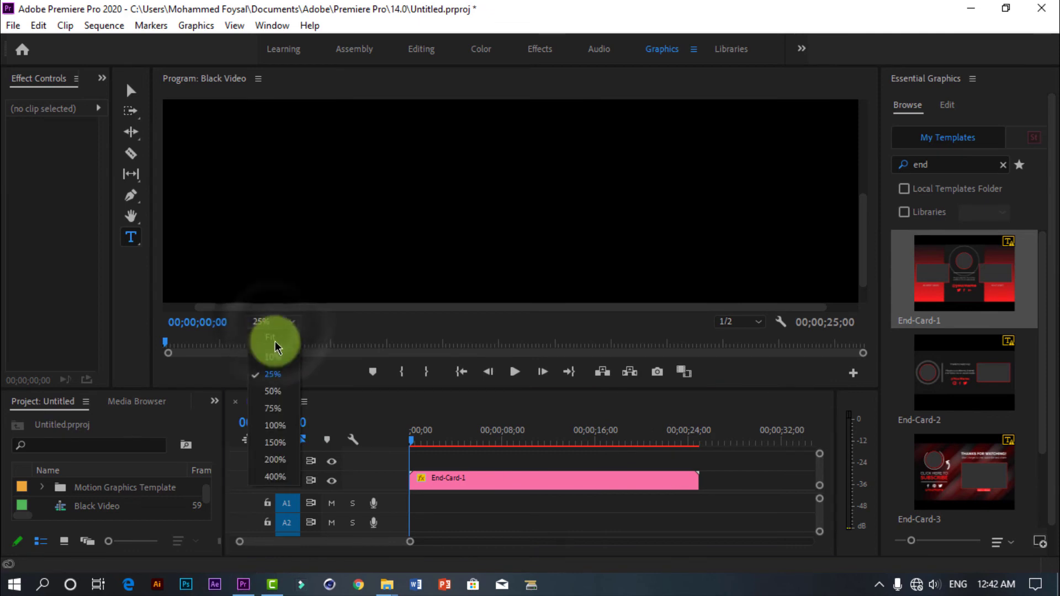
{"action": "left_click", "coordinate": [275, 344]}
{"action": "left_click", "coordinate": [516, 372]}
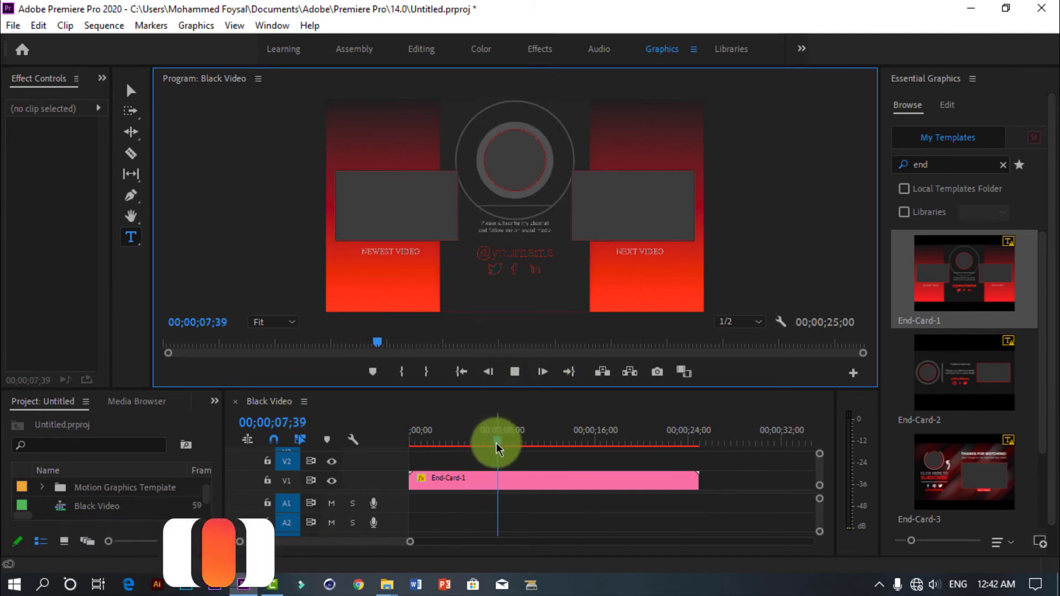
{"action": "mouse_move", "coordinate": [496, 443]}
{"action": "left_mouse_down"}
{"action": "mouse_move", "coordinate": [482, 447]}
{"action": "mouse_move", "coordinate": [500, 448]}
{"action": "left_mouse_up"}
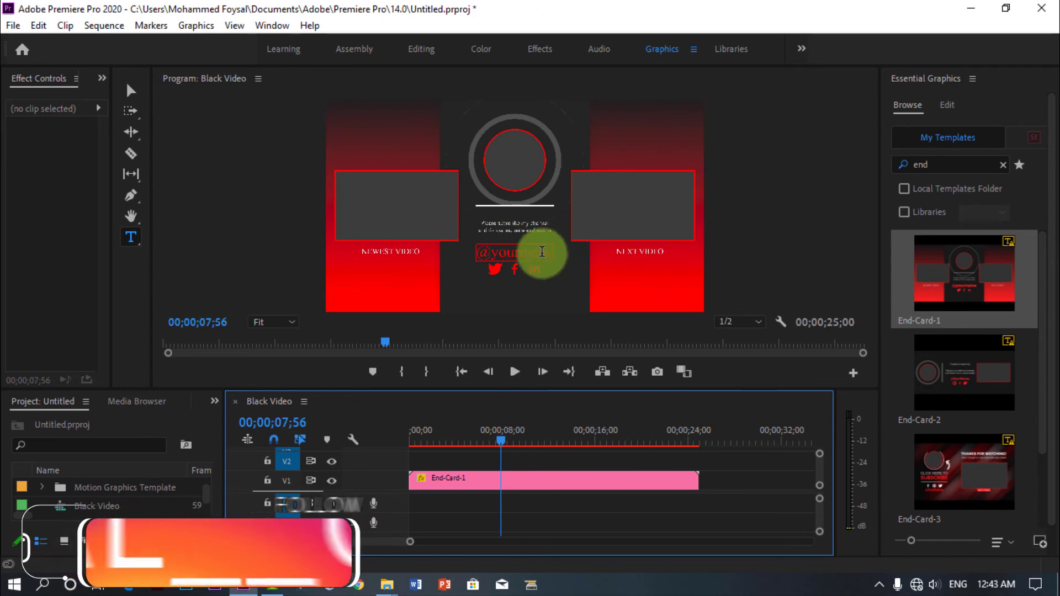
{"action": "left_click", "coordinate": [128, 93]}
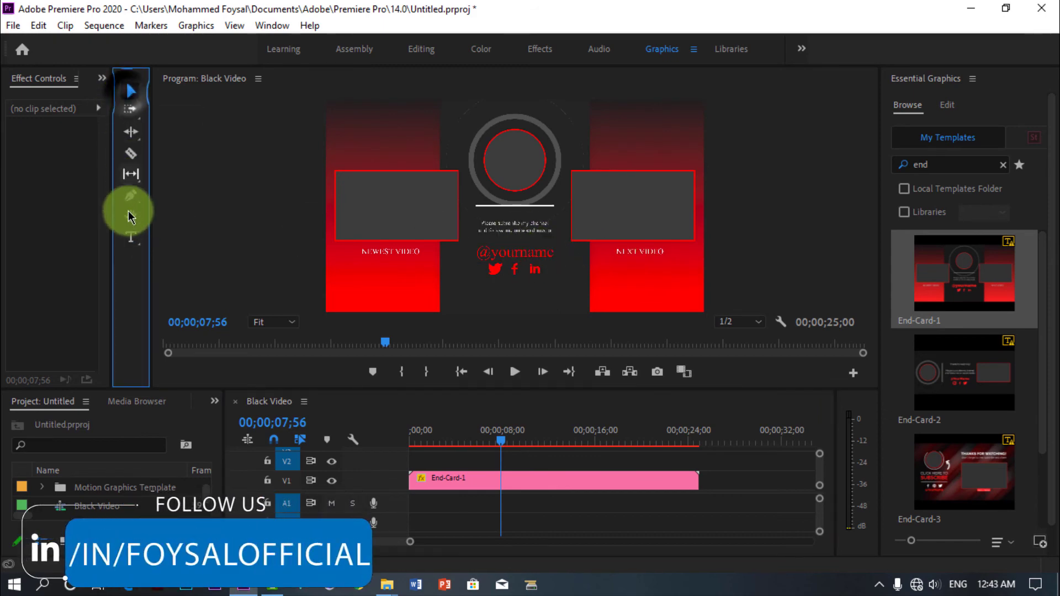
{"action": "left_click", "coordinate": [133, 230]}
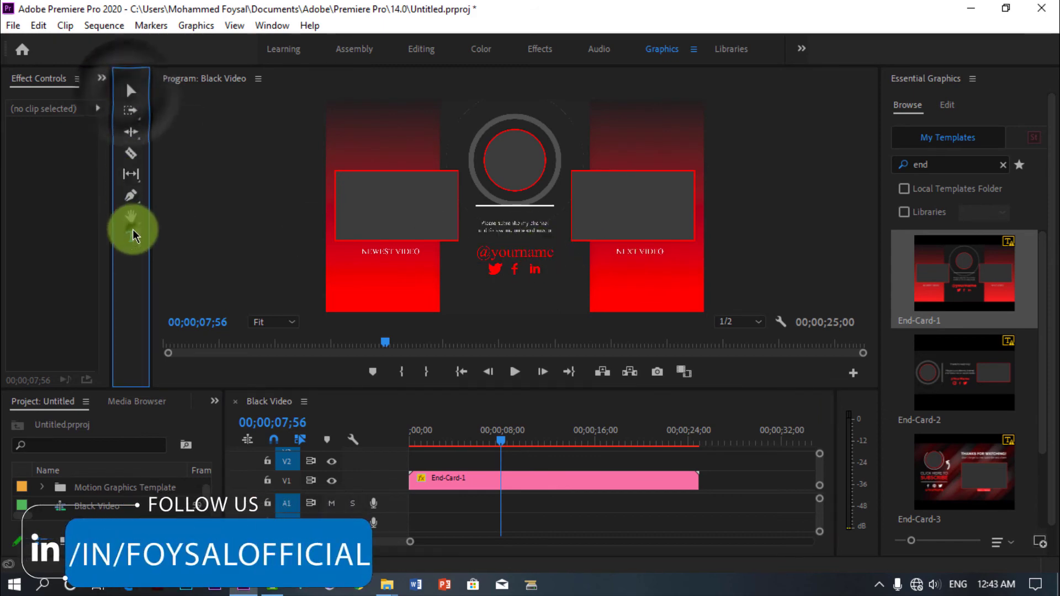
{"action": "left_click", "coordinate": [538, 255]}
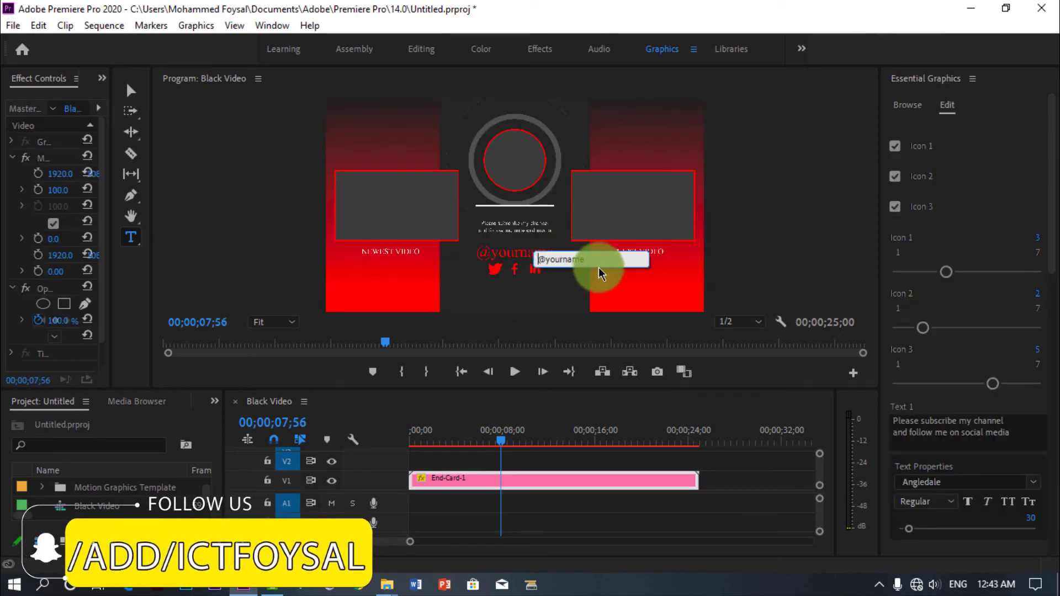
{"action": "left_click_drag", "start_coordinate": [596, 257], "coordinate": [497, 256]}
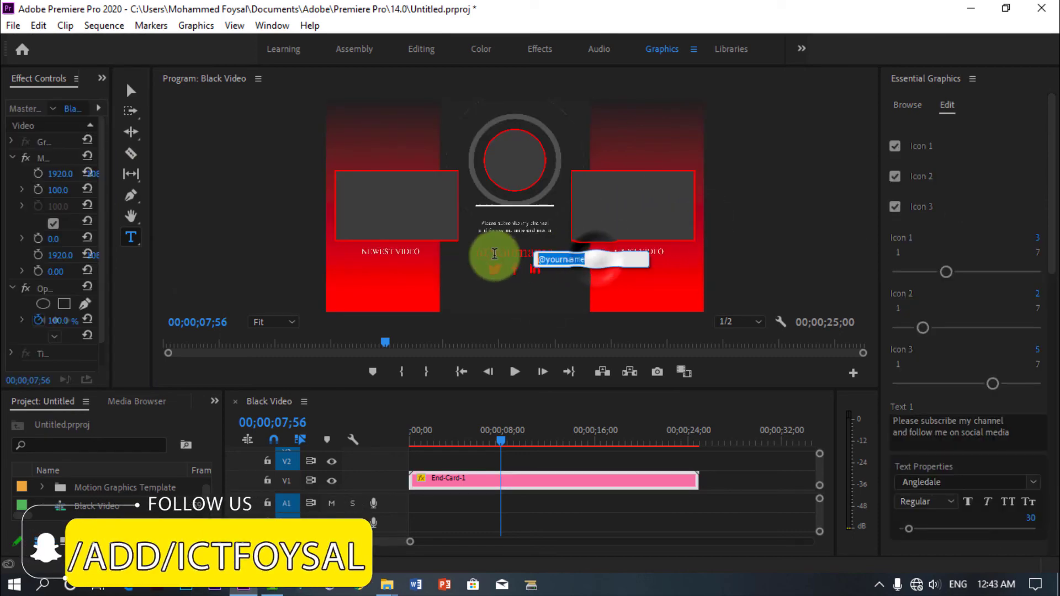
{"action": "left_click", "coordinate": [405, 253]}
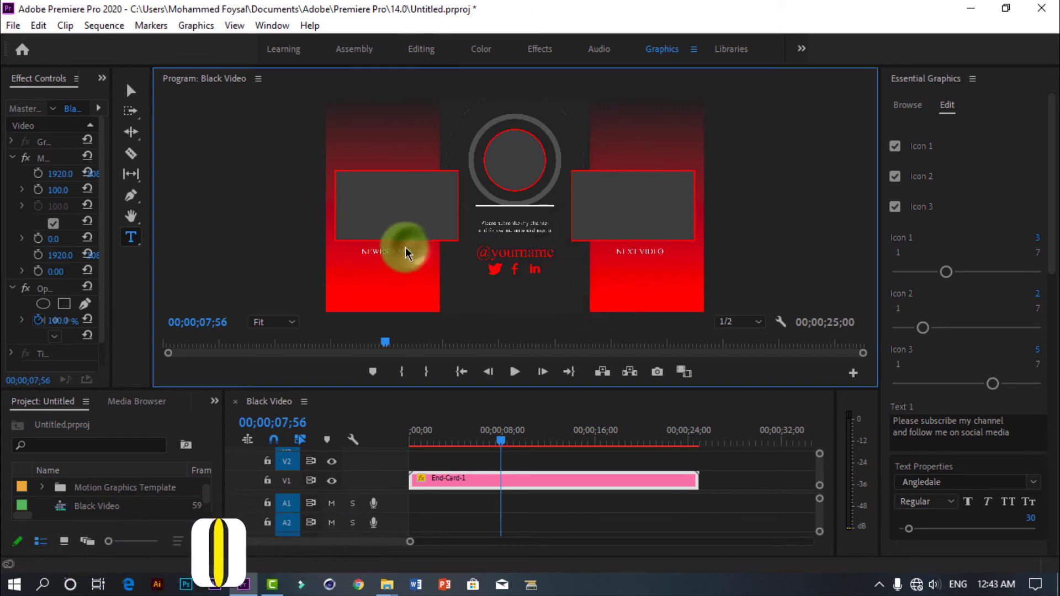
{"action": "double_click", "coordinate": [646, 253]}
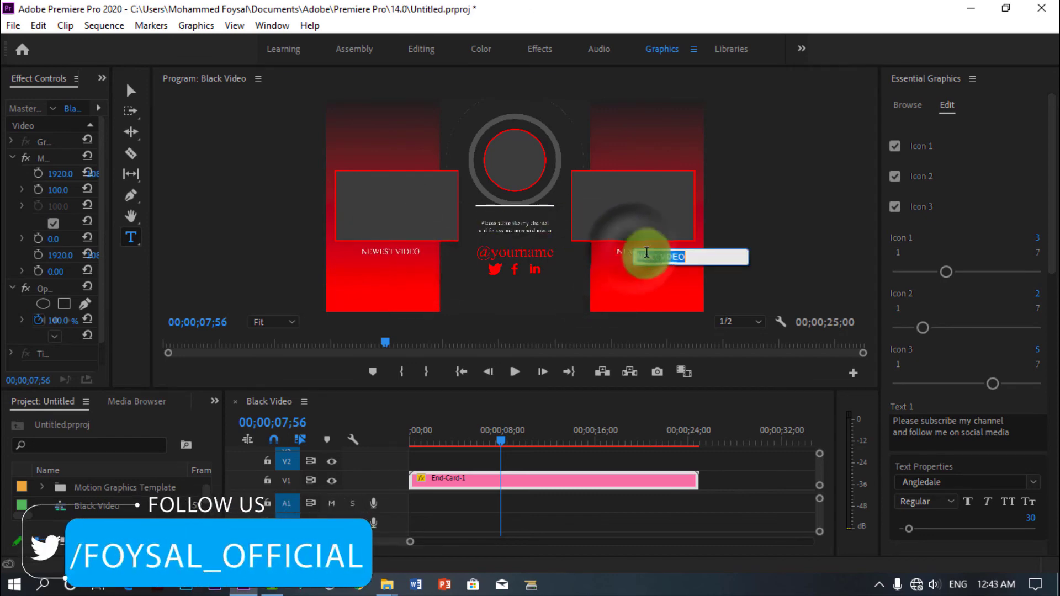
Step: Open both lines of the end card's subscribe and social media message for editing in the preview, leaving the wording as is
{"action": "double_click", "coordinate": [524, 226]}
{"action": "left_click_drag", "start_coordinate": [520, 232], "coordinate": [638, 248]}
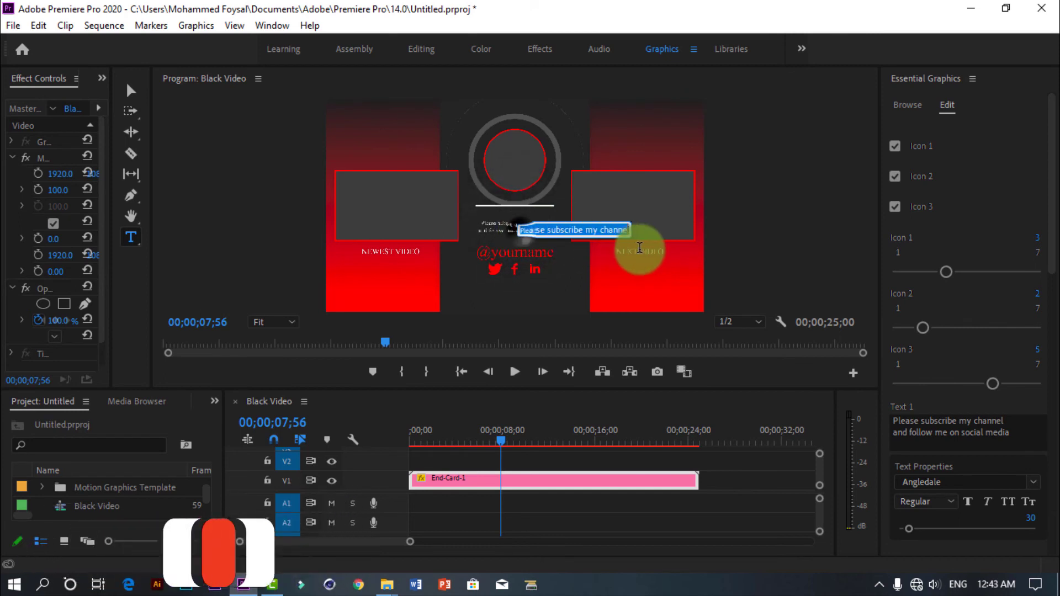
{"action": "double_click", "coordinate": [488, 231]}
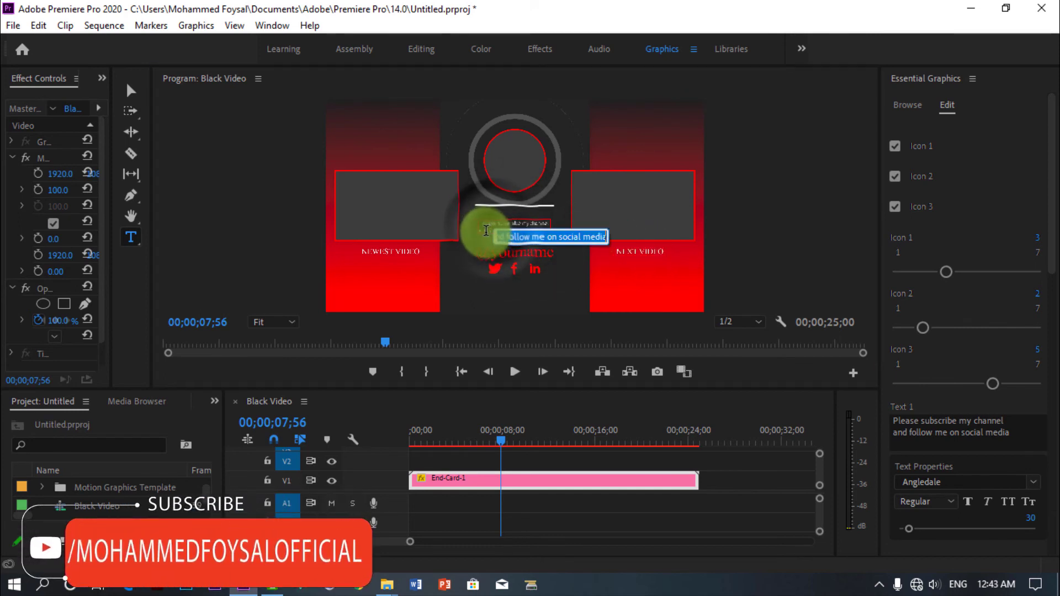
{"action": "left_click_drag", "start_coordinate": [517, 235], "coordinate": [555, 243]}
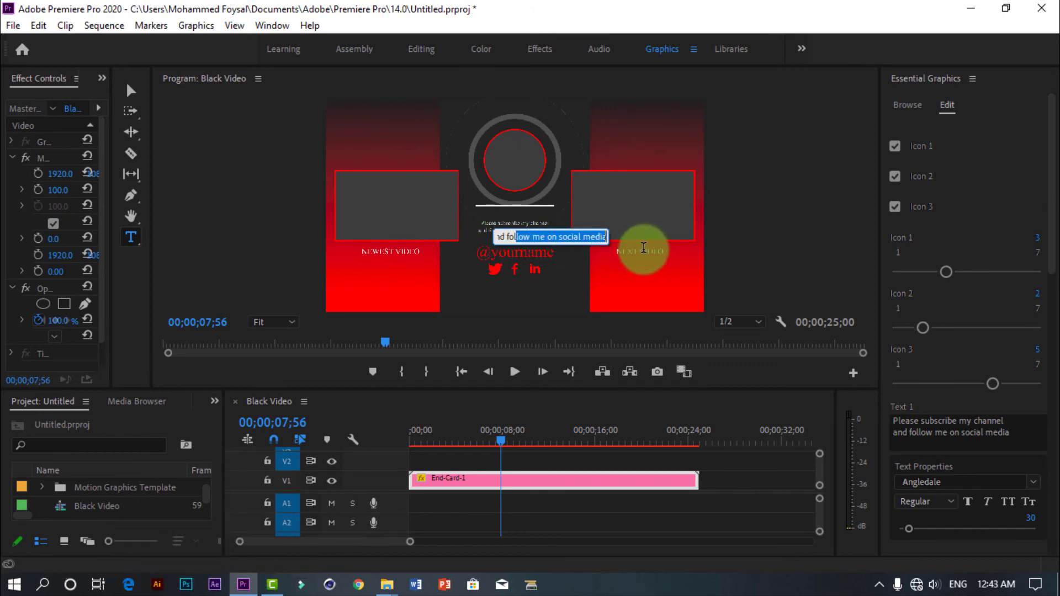
{"action": "left_click", "coordinate": [515, 200]}
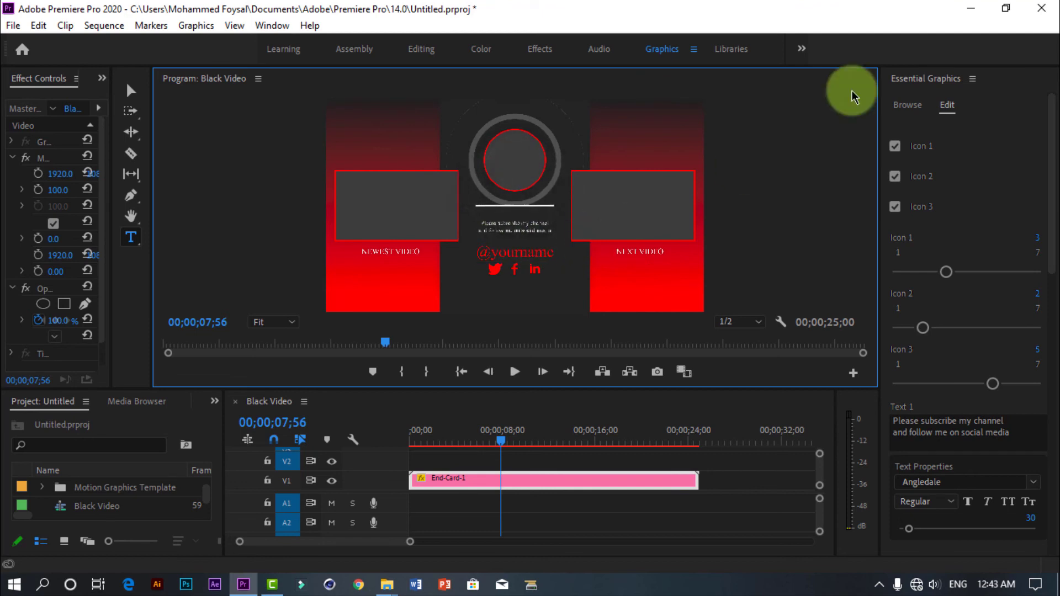
Step: Examine the End-Card-1 clip's editable properties, from the icon options down to the text, colour and BG opacity settings
{"action": "left_click", "coordinate": [908, 104]}
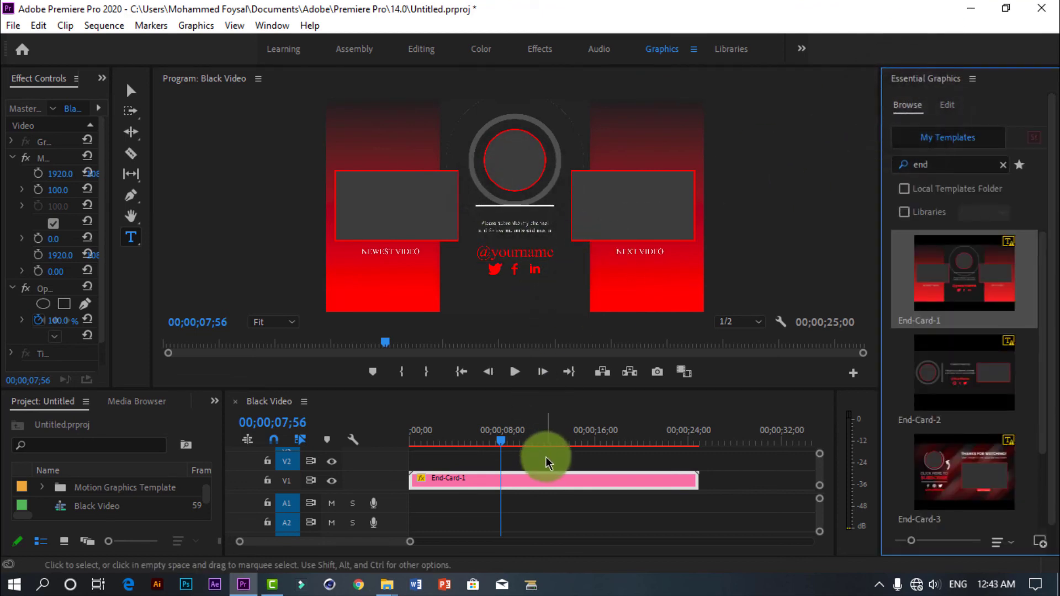
{"action": "left_click", "coordinate": [541, 484]}
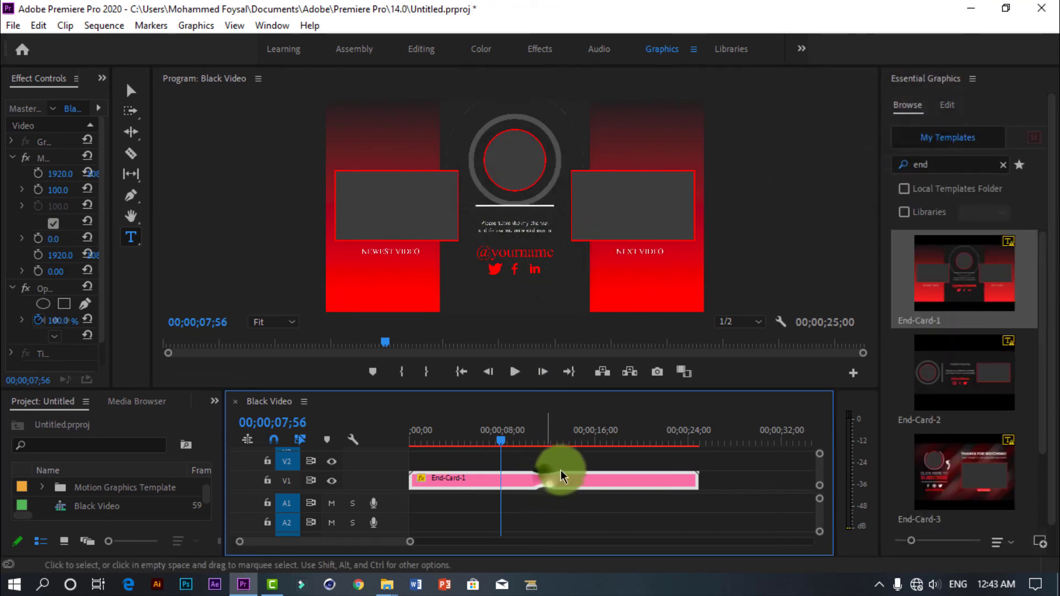
{"action": "left_click", "coordinate": [945, 107]}
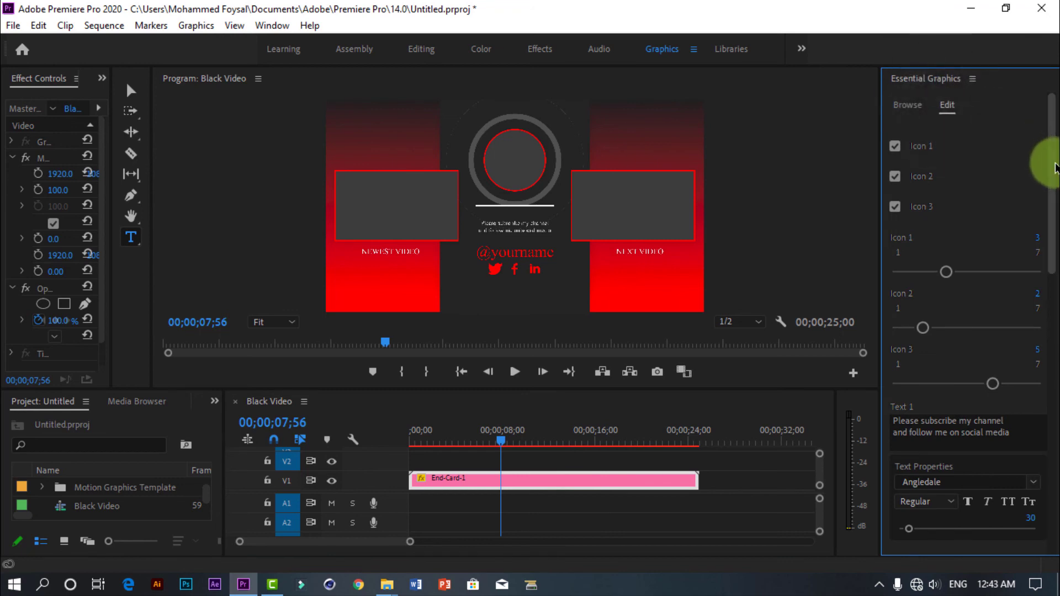
{"action": "left_click_drag", "start_coordinate": [1045, 157], "coordinate": [1022, 449]}
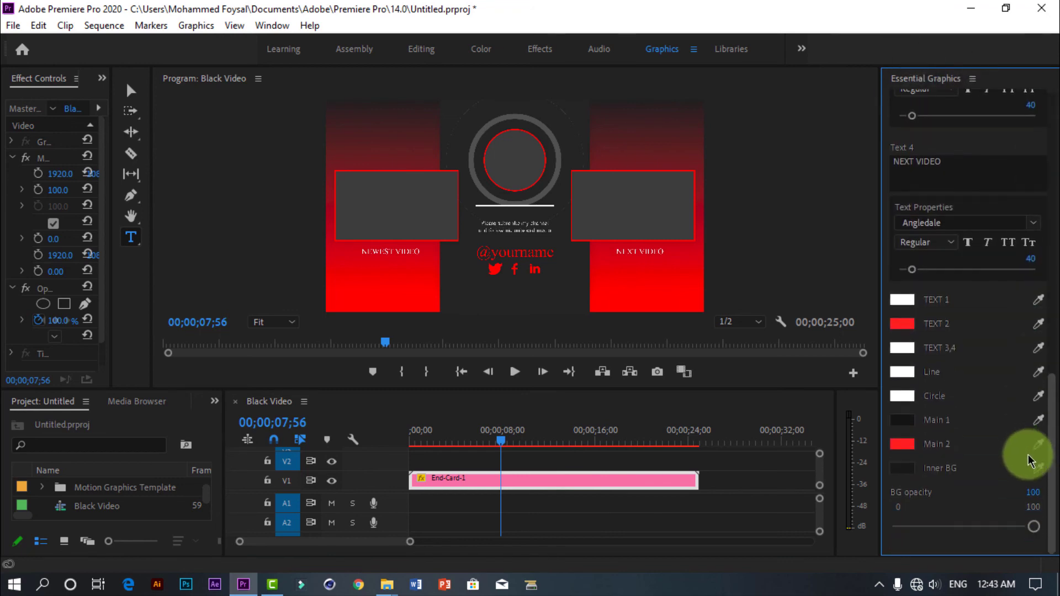
Step: Change the end card's TEXT 2 colour from the Essential Graphics properties to blue
{"action": "left_click", "coordinate": [901, 325]}
{"action": "left_click", "coordinate": [509, 351]}
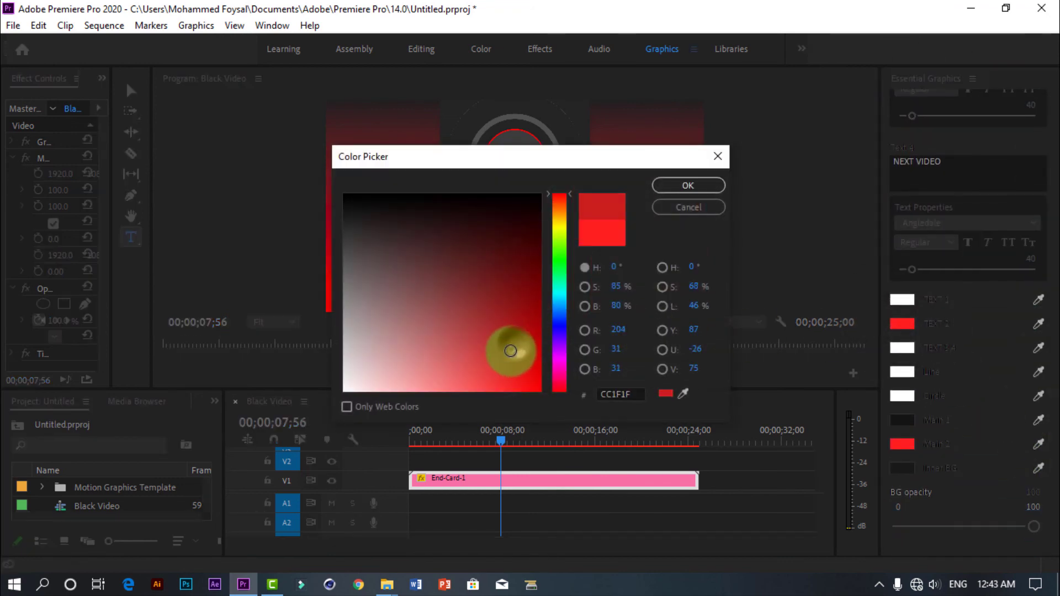
{"action": "left_click", "coordinate": [561, 326]}
{"action": "left_click", "coordinate": [672, 186]}
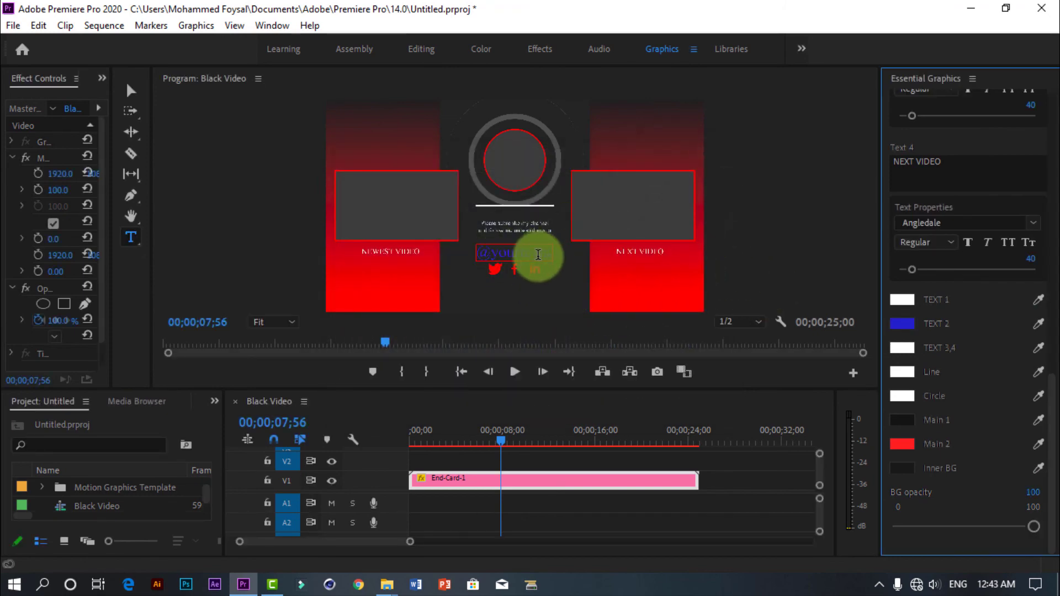
Step: Set the end card's Main 2 colour to a fully saturated bright green with a hue of about 100°
{"action": "left_click", "coordinate": [903, 444]}
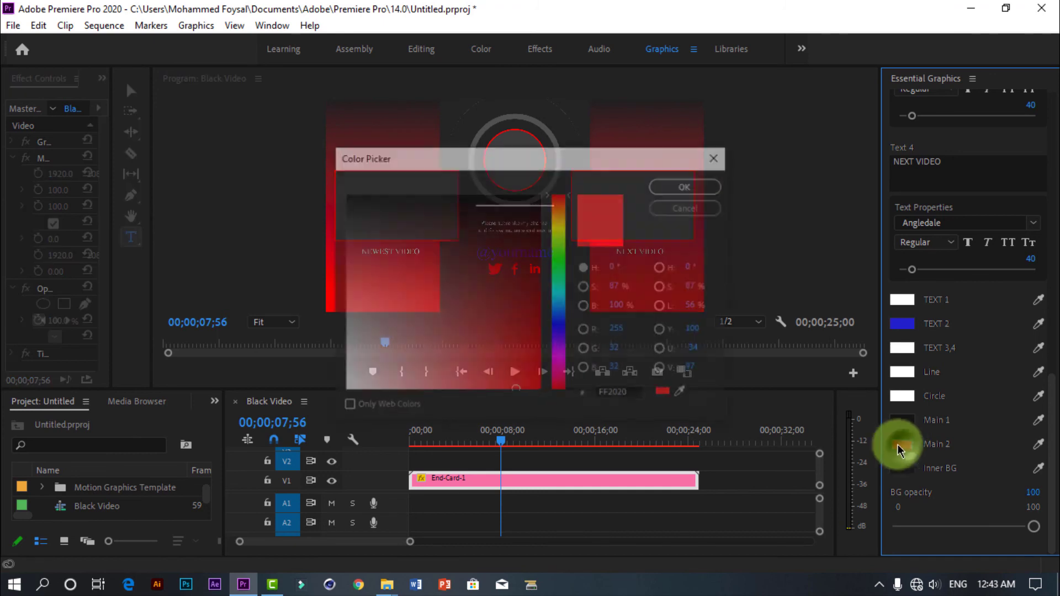
{"action": "left_click", "coordinate": [561, 346]}
{"action": "left_click", "coordinate": [560, 325]}
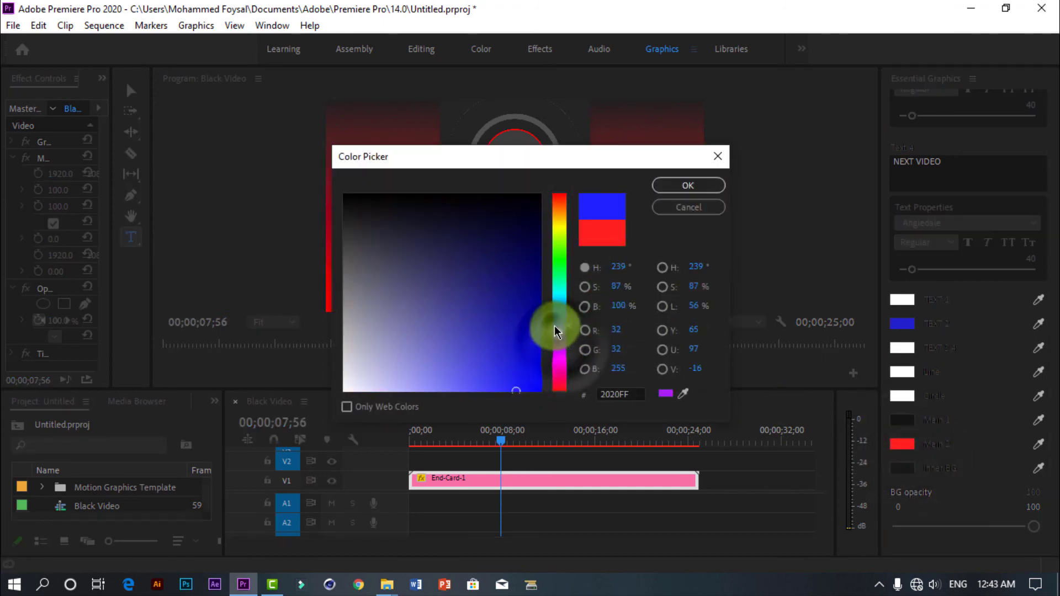
{"action": "left_click", "coordinate": [481, 362]}
{"action": "left_click_drag", "start_coordinate": [481, 362], "coordinate": [524, 384]}
{"action": "left_click", "coordinate": [564, 378]}
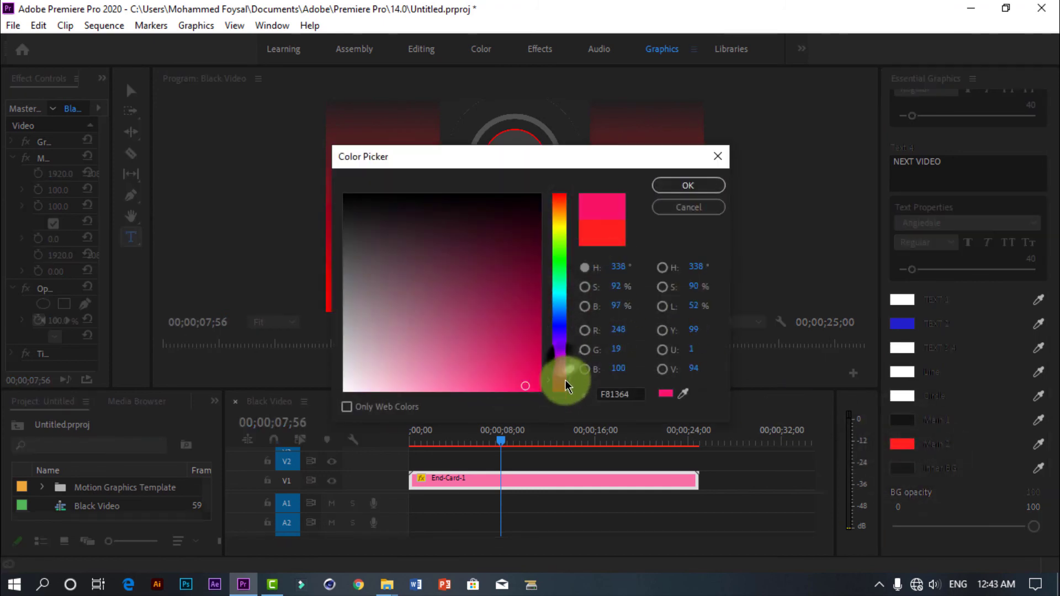
{"action": "left_click", "coordinate": [561, 234]}
{"action": "left_click_drag", "start_coordinate": [562, 234], "coordinate": [561, 254]}
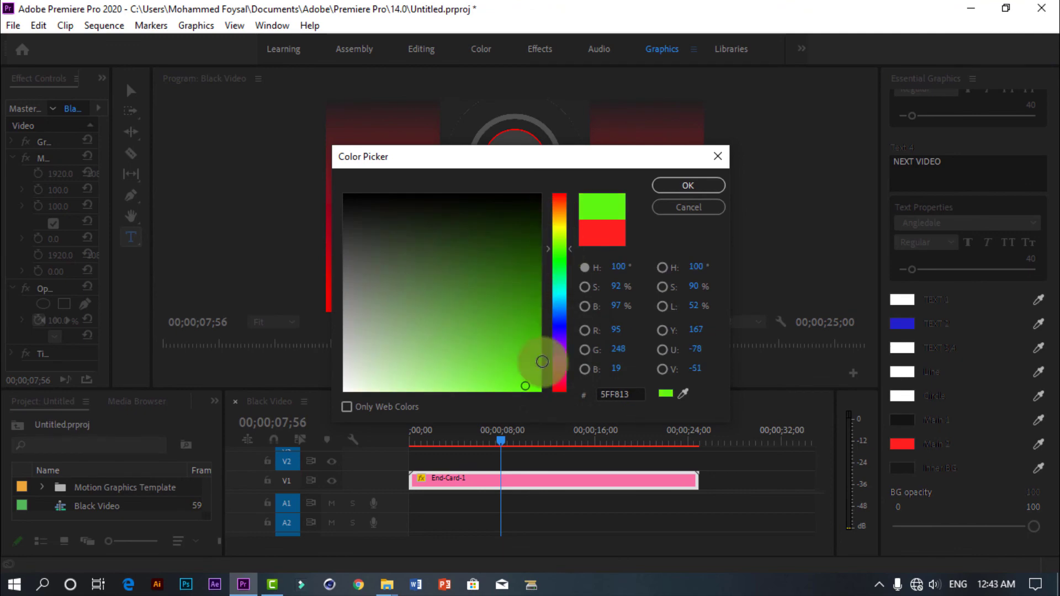
{"action": "left_click_drag", "start_coordinate": [539, 359], "coordinate": [573, 422]}
{"action": "left_click", "coordinate": [684, 186]}
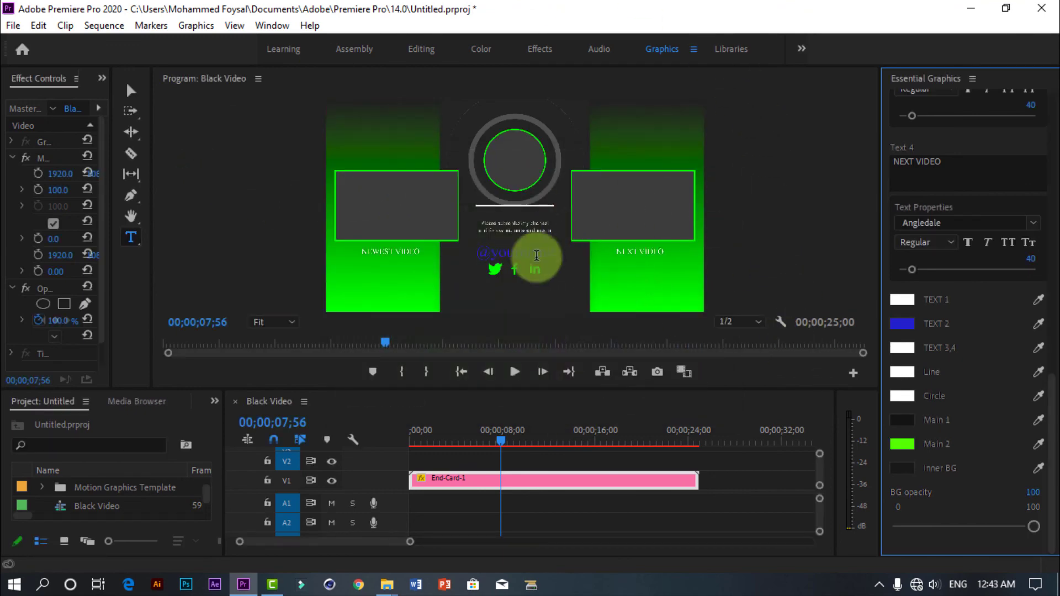
Step: Move the playhead to 00;00;09;49 and set the end card's Main 1 colour to blue
{"action": "left_click_drag", "start_coordinate": [508, 440], "coordinate": [525, 444]}
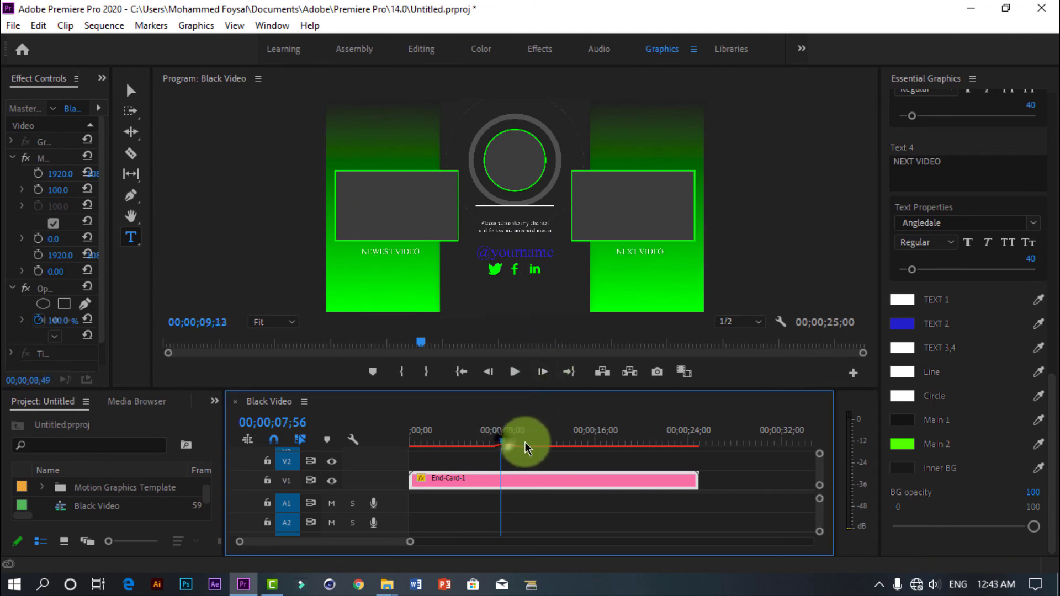
{"action": "left_click", "coordinate": [892, 424]}
{"action": "left_click_drag", "start_coordinate": [674, 159], "coordinate": [730, 380]}
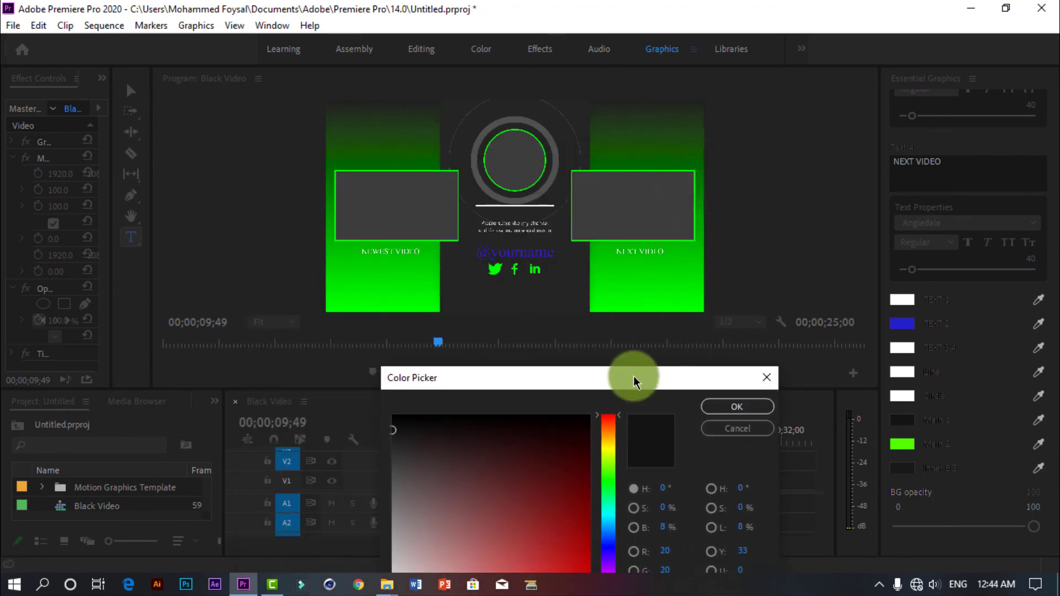
{"action": "left_click_drag", "start_coordinate": [634, 376], "coordinate": [726, 187]}
{"action": "left_click_drag", "start_coordinate": [704, 309], "coordinate": [703, 347]}
{"action": "mouse_move", "coordinate": [648, 394]}
{"action": "left_mouse_down"}
{"action": "mouse_move", "coordinate": [826, 455]}
{"action": "mouse_move", "coordinate": [648, 374]}
{"action": "mouse_move", "coordinate": [646, 398]}
{"action": "left_mouse_up"}
{"action": "left_click", "coordinate": [812, 219]}
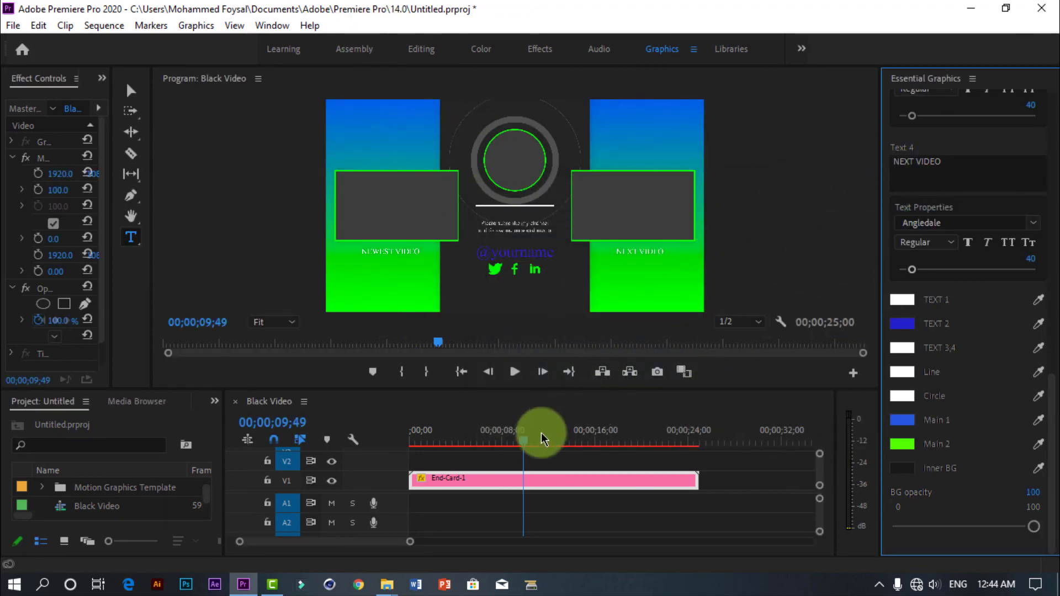
{"action": "mouse_move", "coordinate": [519, 445]}
{"action": "left_mouse_down"}
{"action": "mouse_move", "coordinate": [588, 447]}
{"action": "mouse_move", "coordinate": [521, 435]}
{"action": "left_mouse_up"}
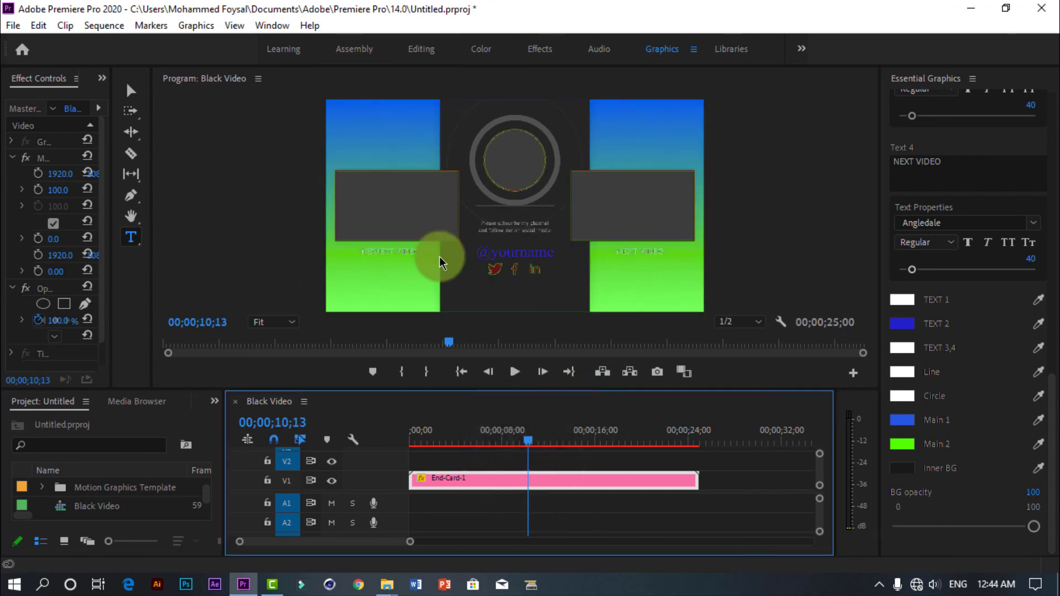
{"action": "left_click", "coordinate": [73, 111]}
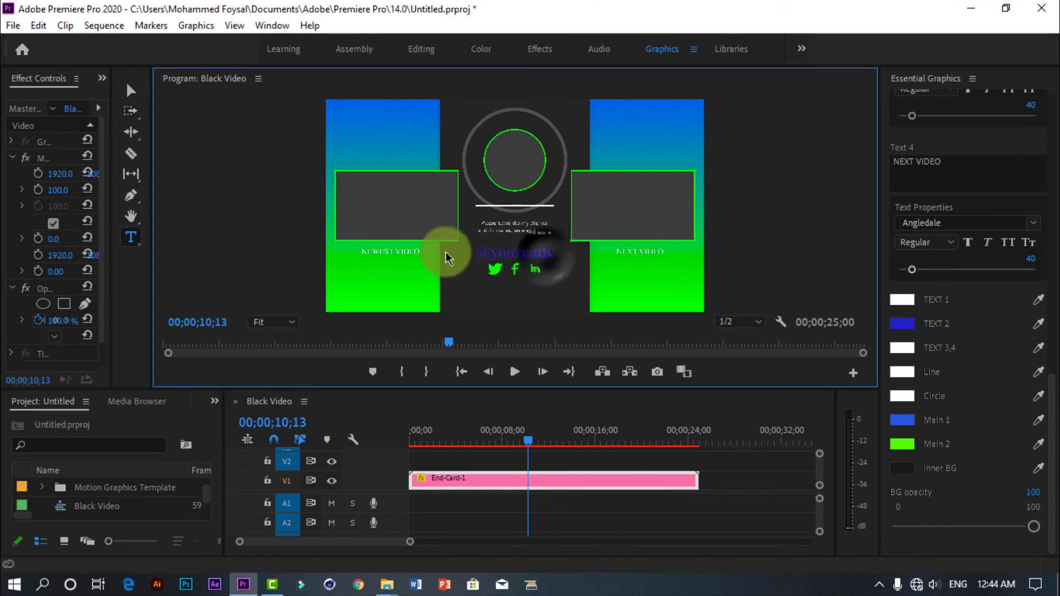
{"action": "double_click", "coordinate": [508, 251]}
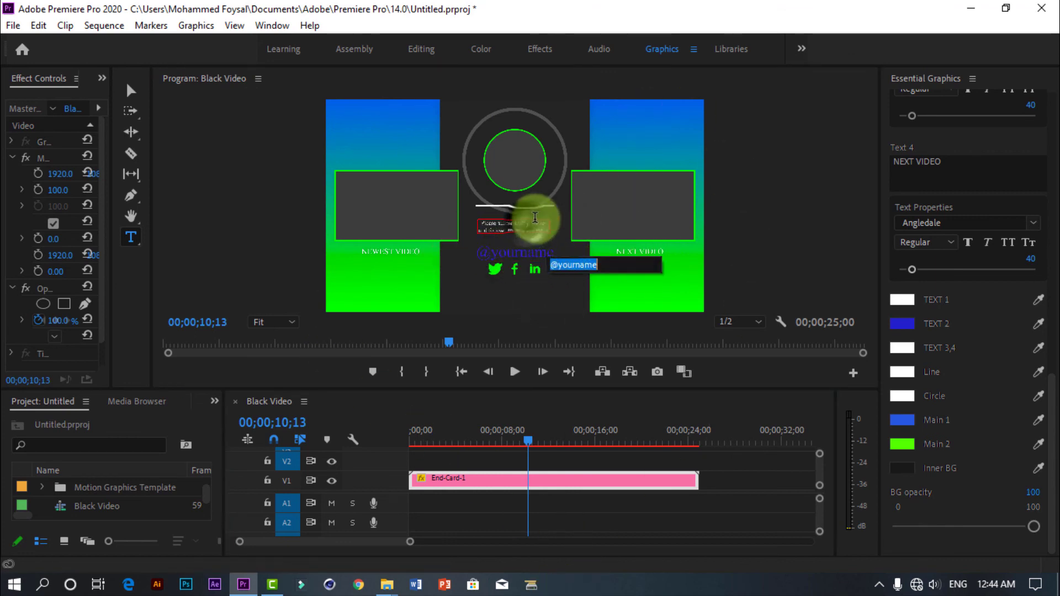
{"action": "double_click", "coordinate": [513, 226]}
{"action": "left_click", "coordinate": [567, 289]}
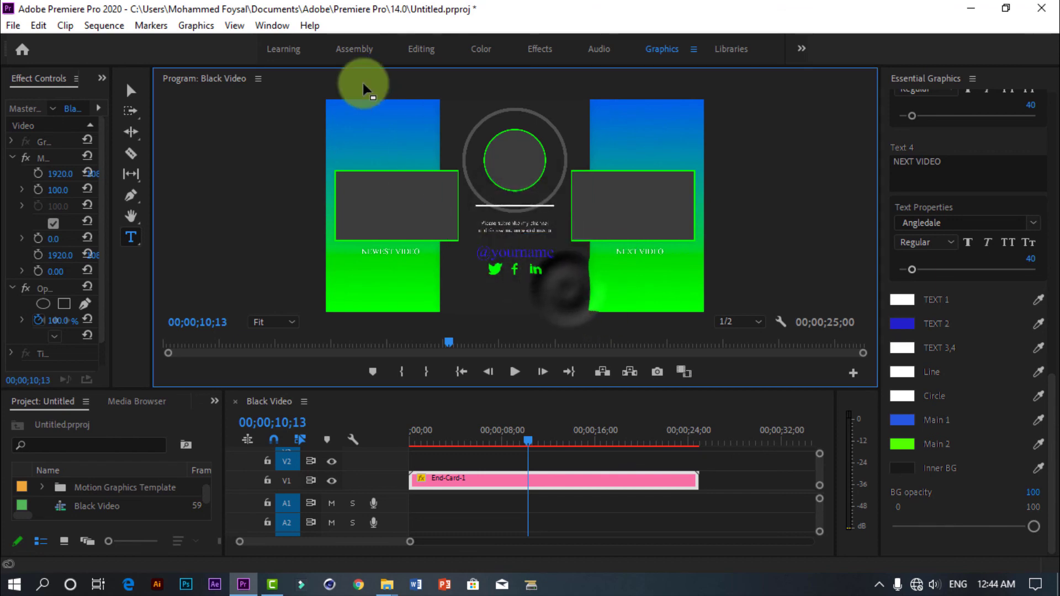
{"action": "double_click", "coordinate": [540, 250]}
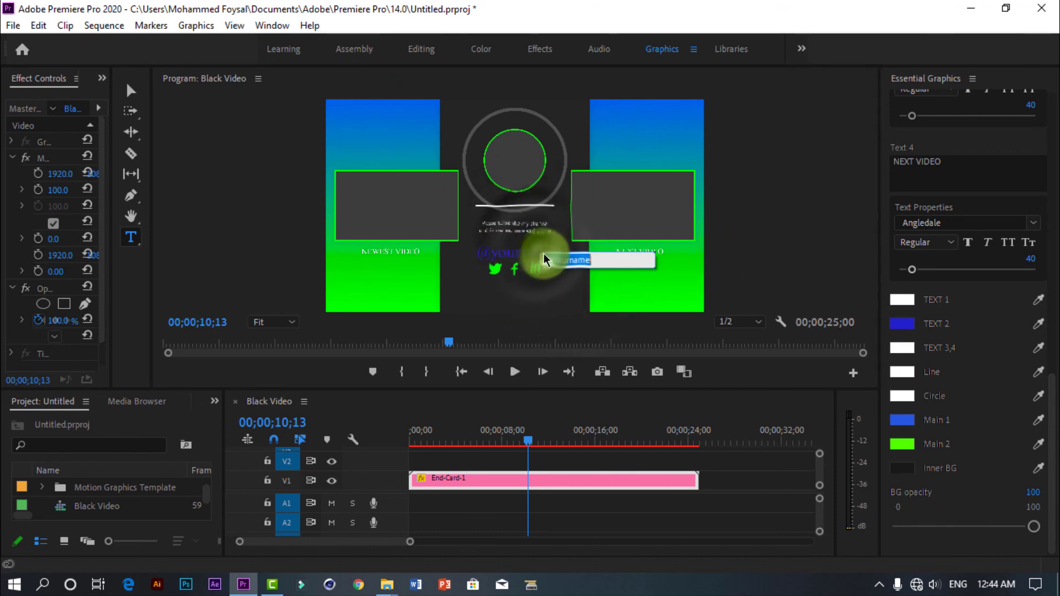
{"action": "key", "text": "BackSpace"}
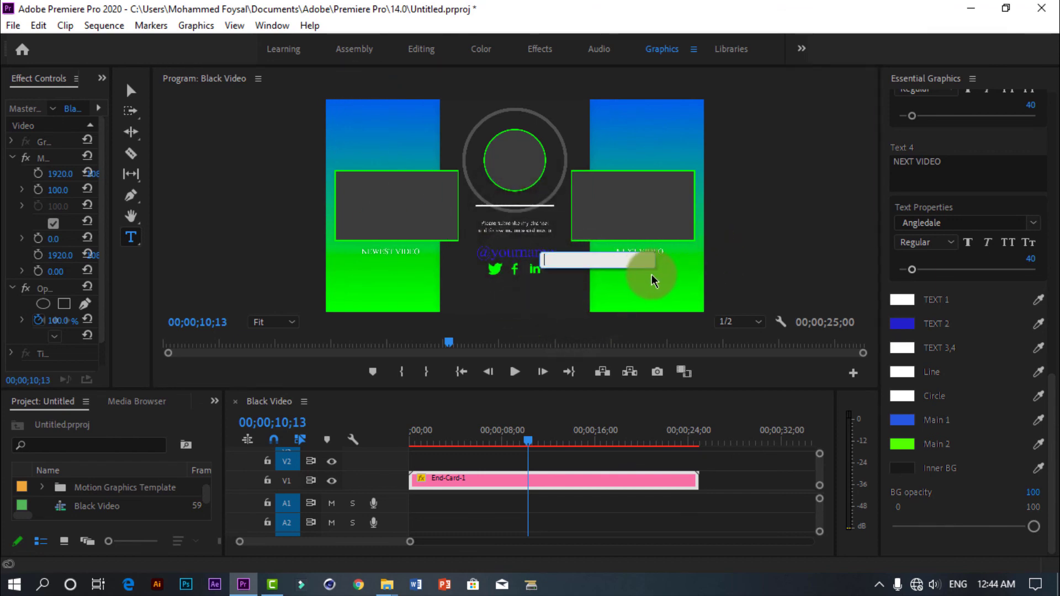
{"action": "type", "text": "mohammed foysal"}
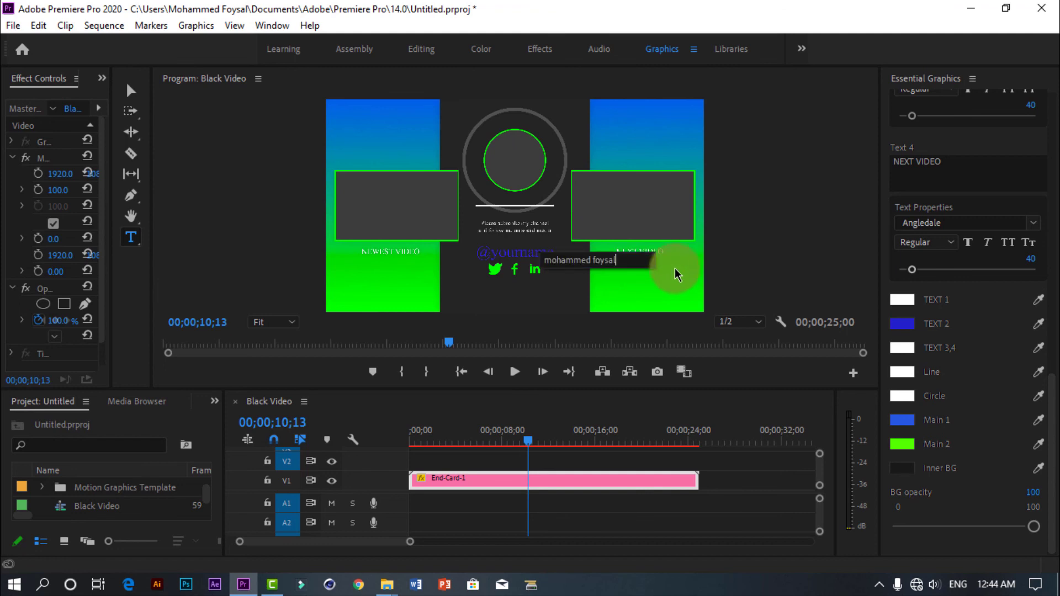
{"action": "left_click", "coordinate": [675, 267]}
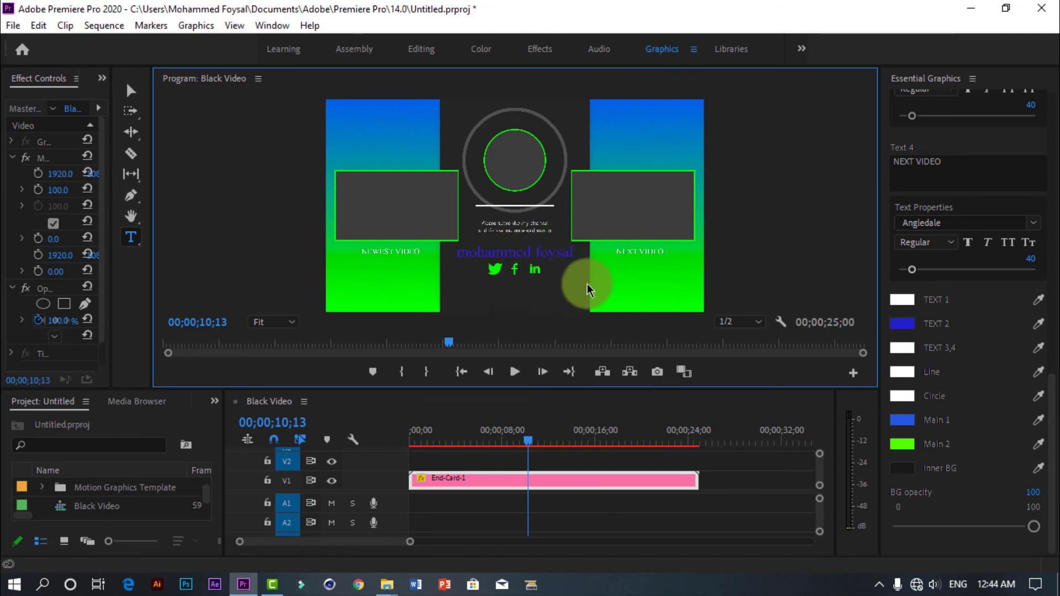
Step: Move the playhead to 00;00;08;12 and widen the Effect Controls panel
{"action": "left_click_drag", "start_coordinate": [526, 452], "coordinate": [504, 442]}
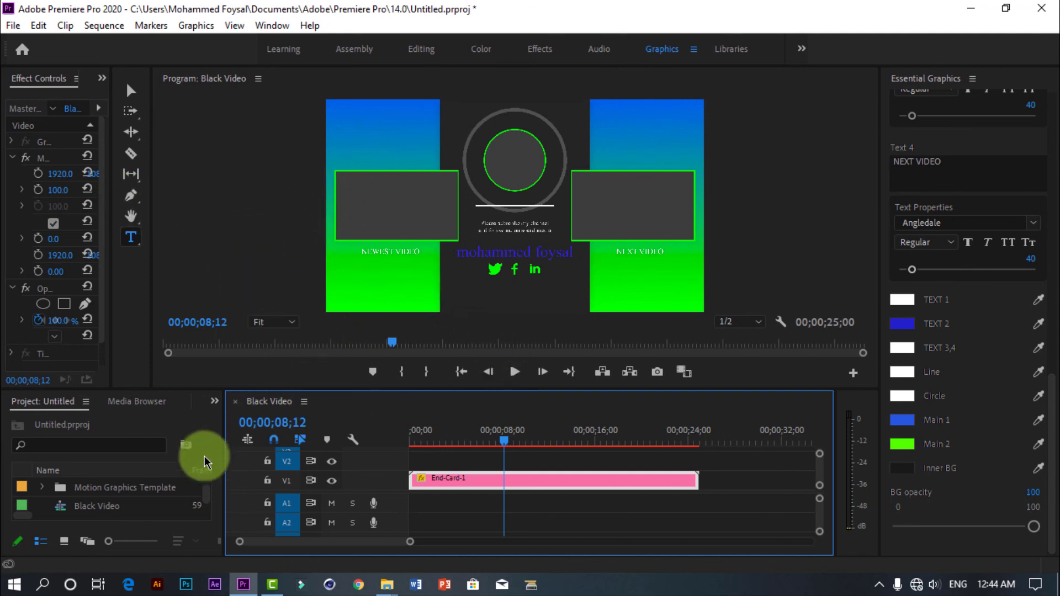
{"action": "left_click_drag", "start_coordinate": [111, 303], "coordinate": [146, 309]}
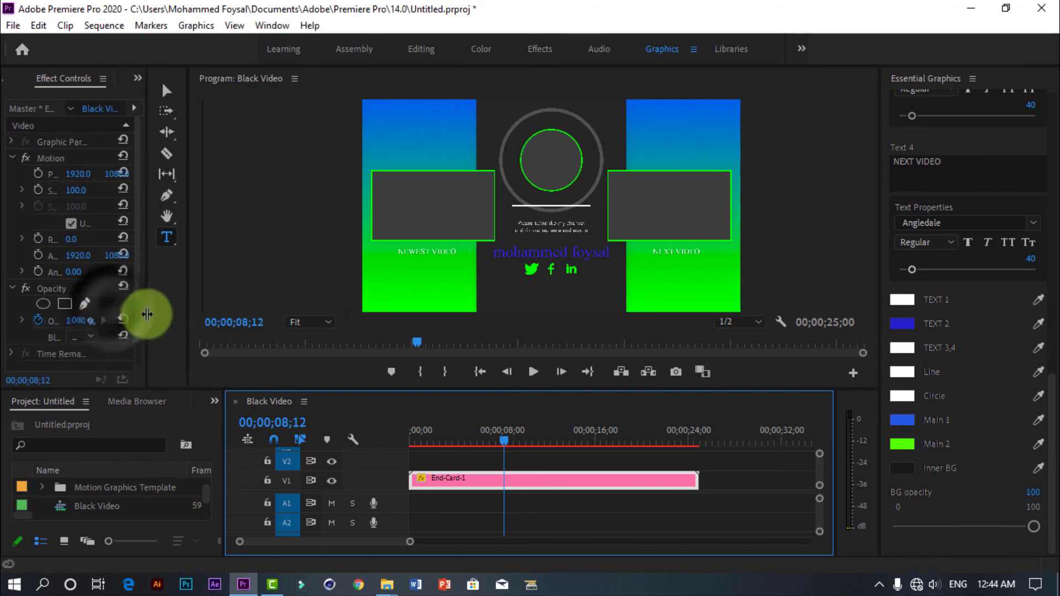